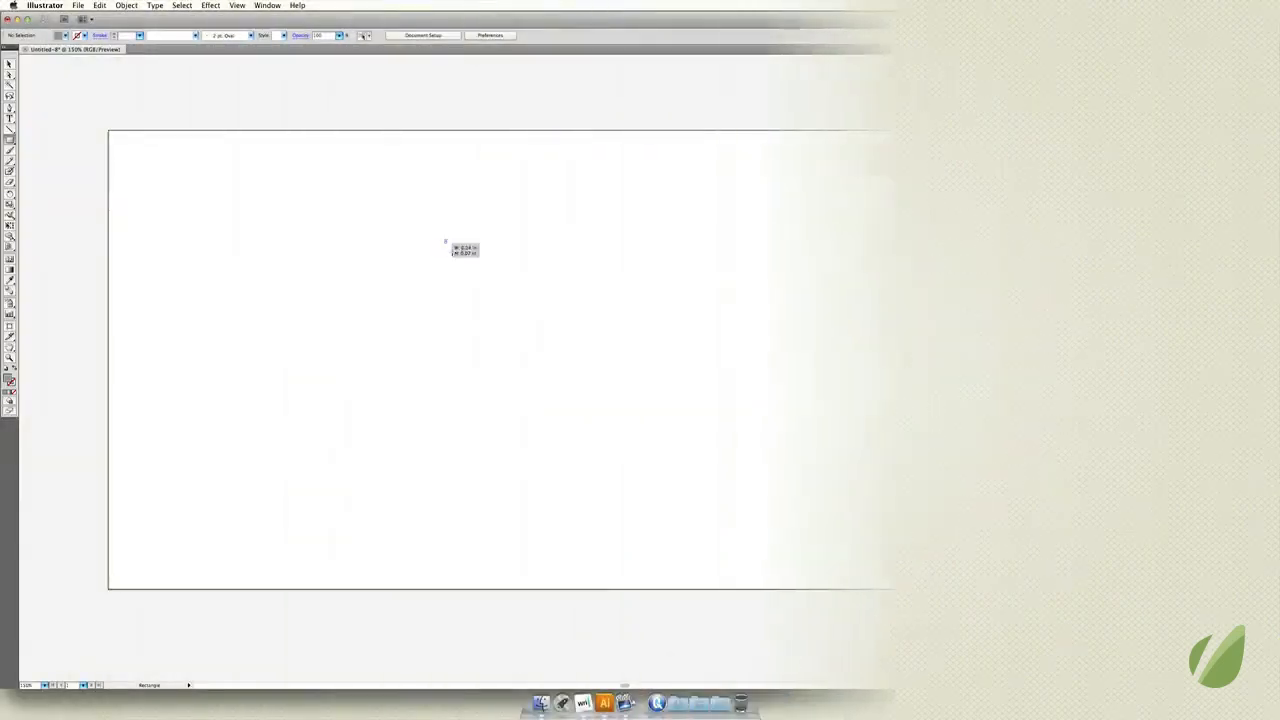
- Draw a tall grey rectangle about 2.33 by 5.05 in and place it slightly left of the artboard's centre
{"action": "left_click_drag", "start_coordinate": [445, 240], "coordinate": [571, 511]}
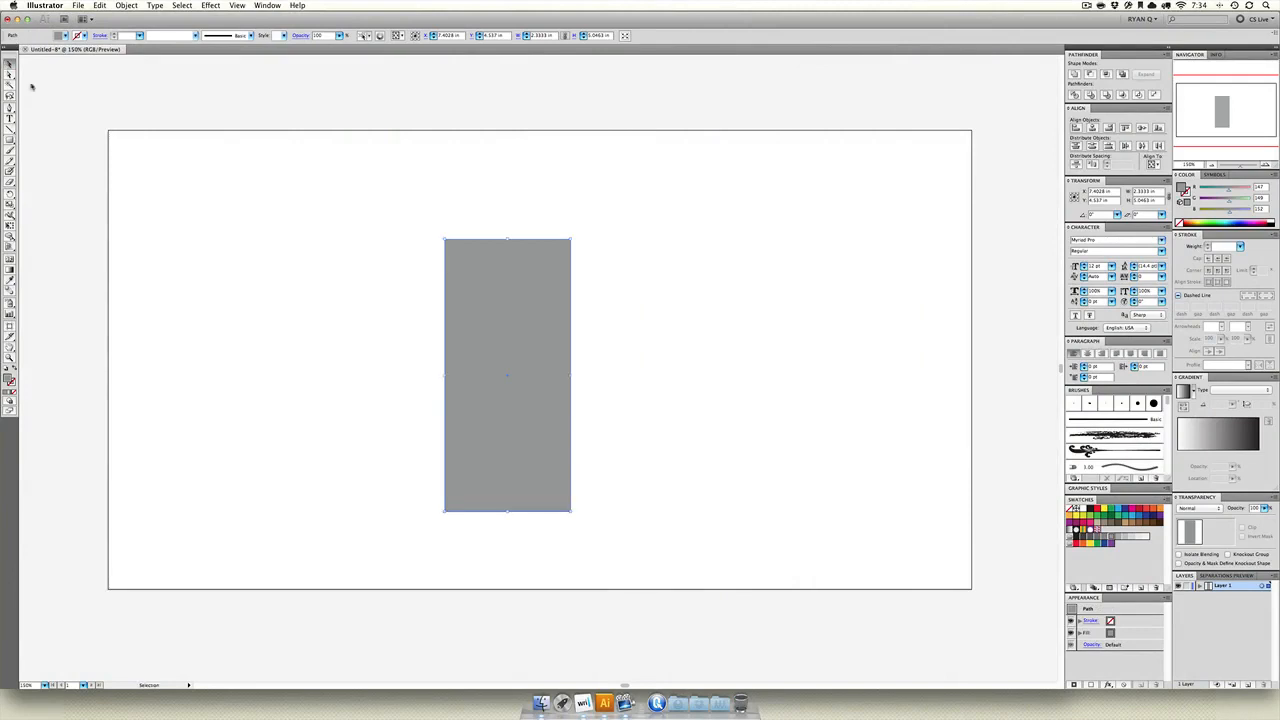
{"action": "left_click_drag", "start_coordinate": [544, 367], "coordinate": [475, 321]}
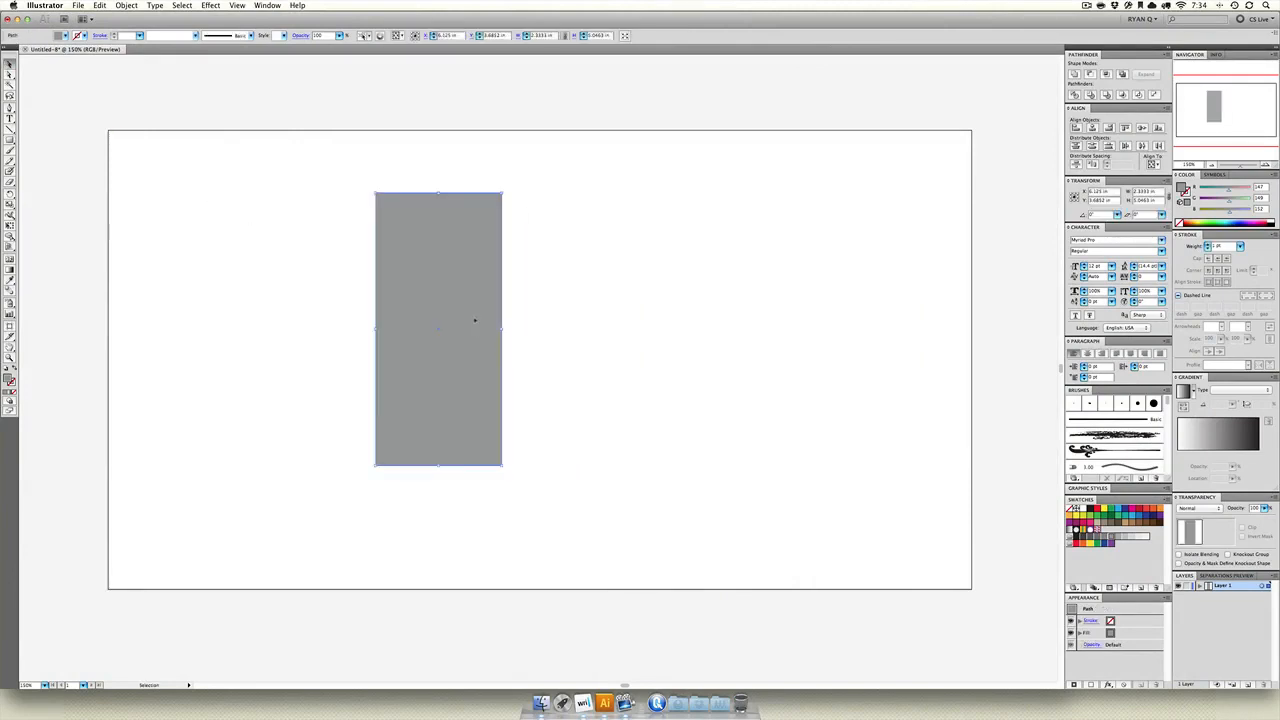
{"action": "left_click_drag", "start_coordinate": [513, 382], "coordinate": [493, 353]}
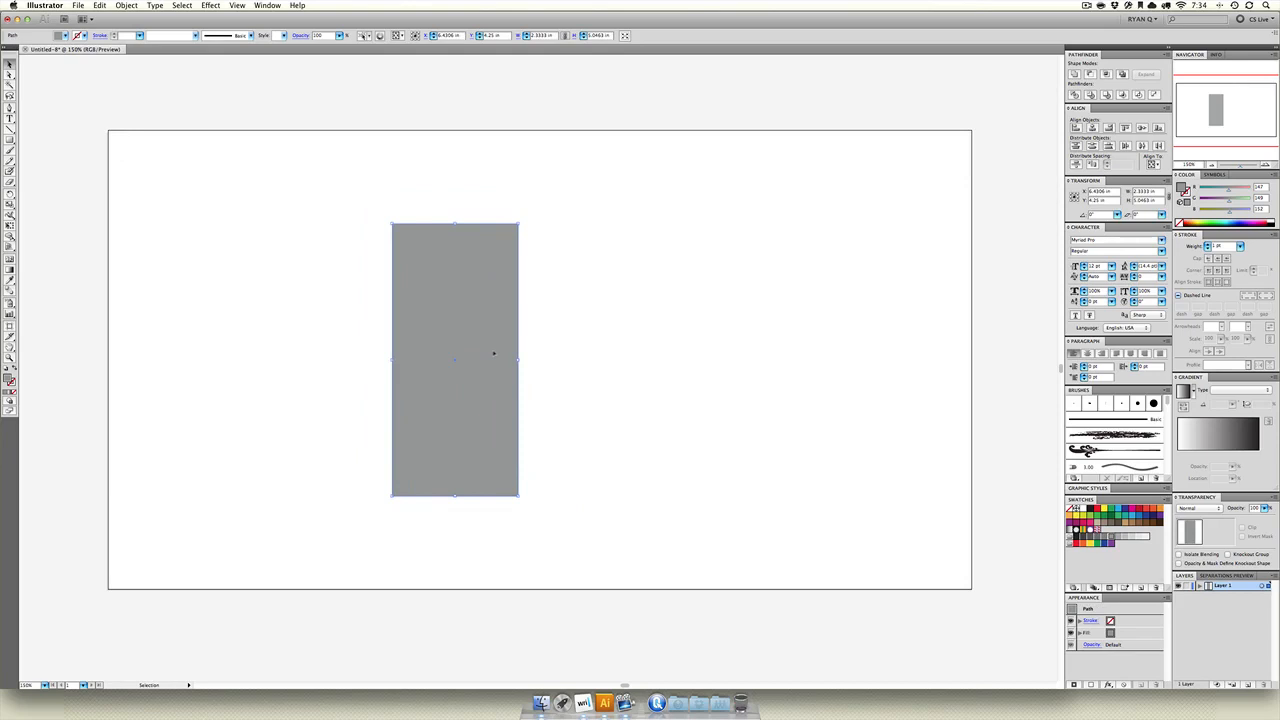
{"action": "scroll", "coordinate": [455, 227], "scroll_direction": "down", "scroll_amount": 1}
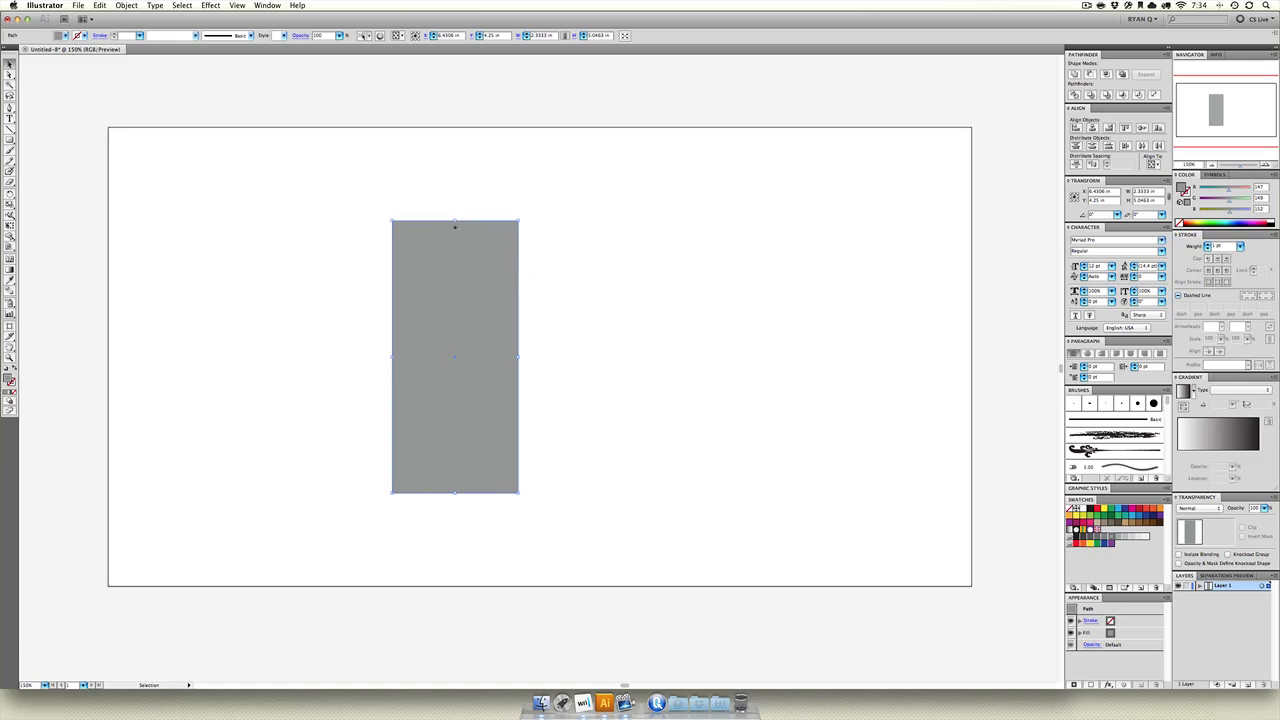
- Start the 3D Rotate effect on the rectangle and preview it with the options moved clear of the shape
{"action": "left_click", "coordinate": [214, 5]}
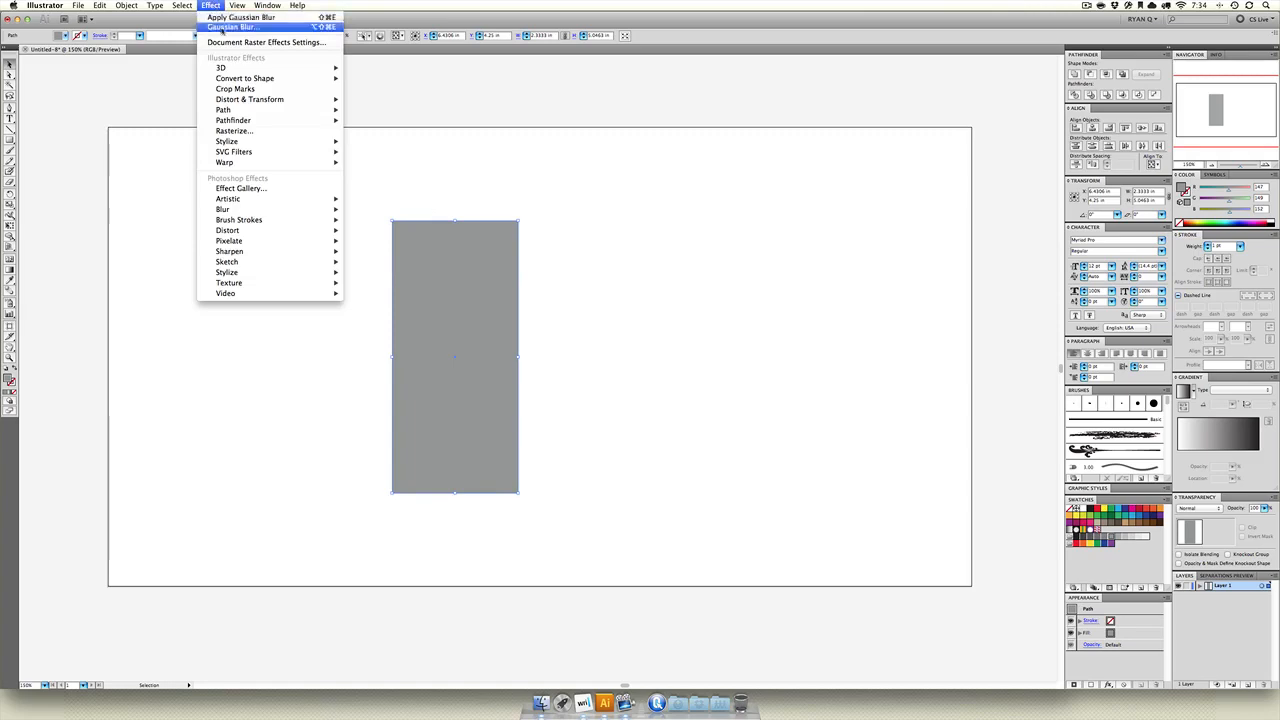
{"action": "mouse_move", "coordinate": [249, 69]}
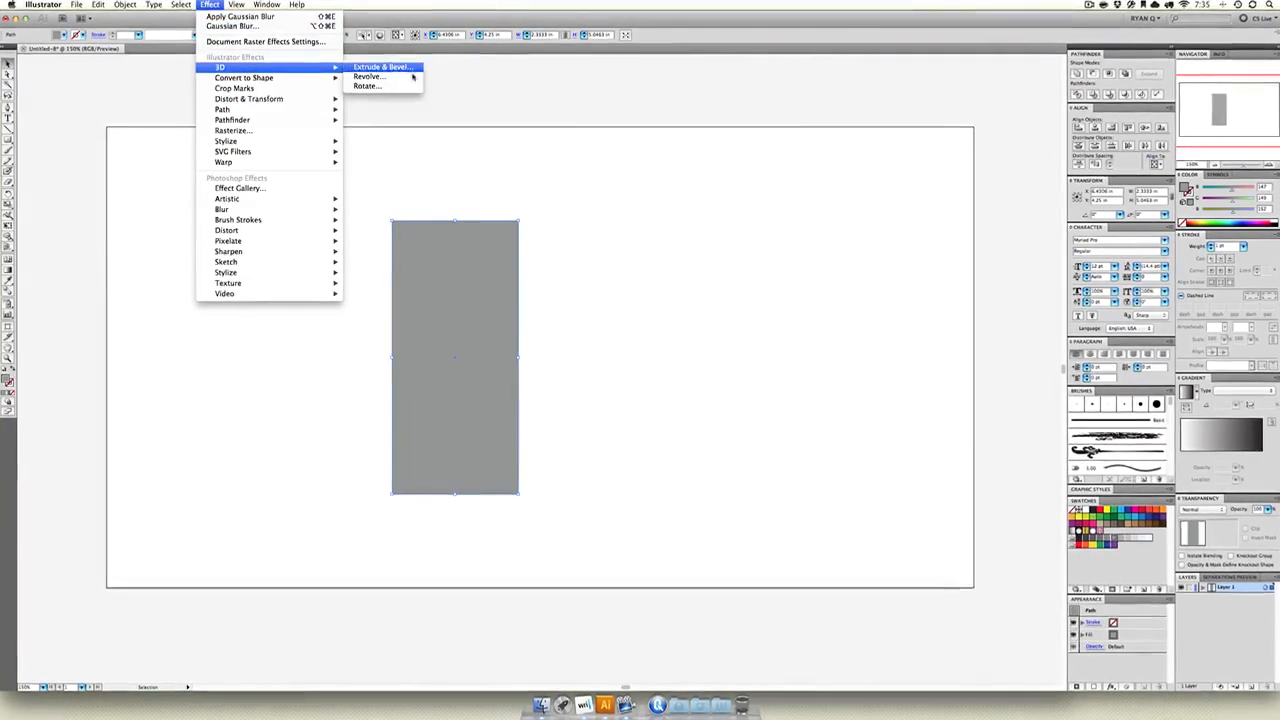
{"action": "left_click", "coordinate": [367, 86]}
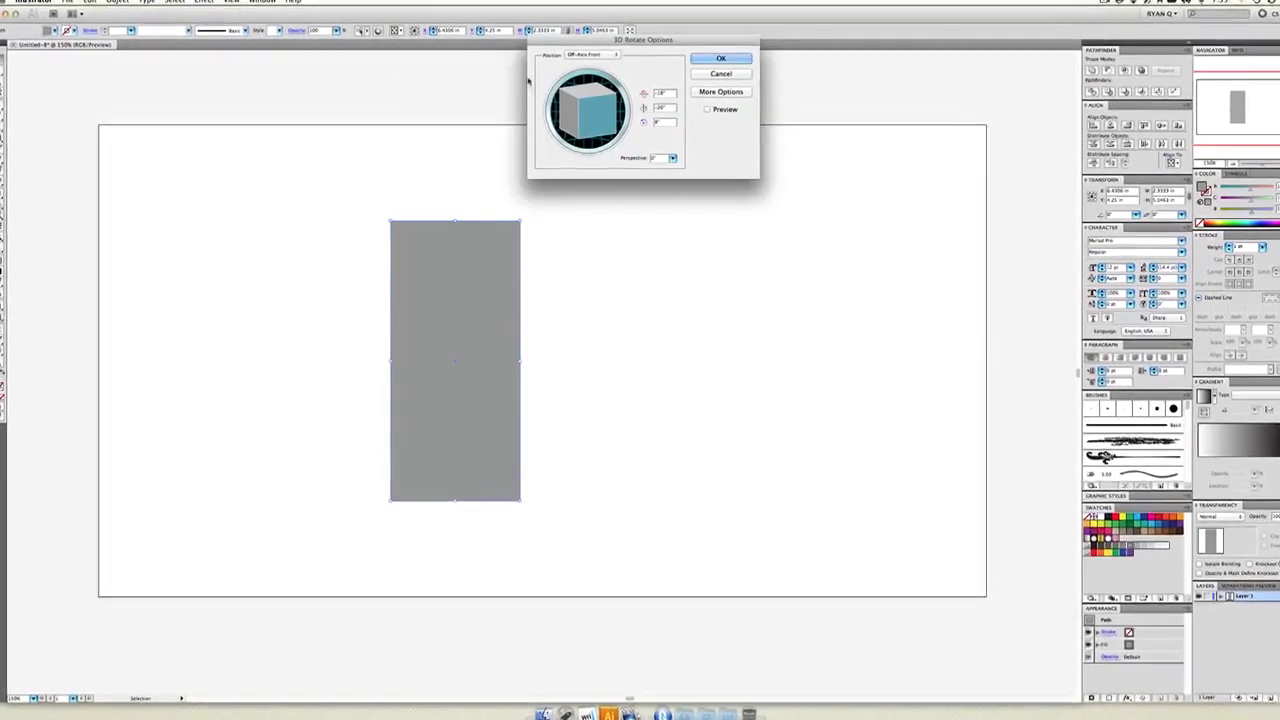
{"action": "left_click_drag", "start_coordinate": [668, 41], "coordinate": [821, 206]}
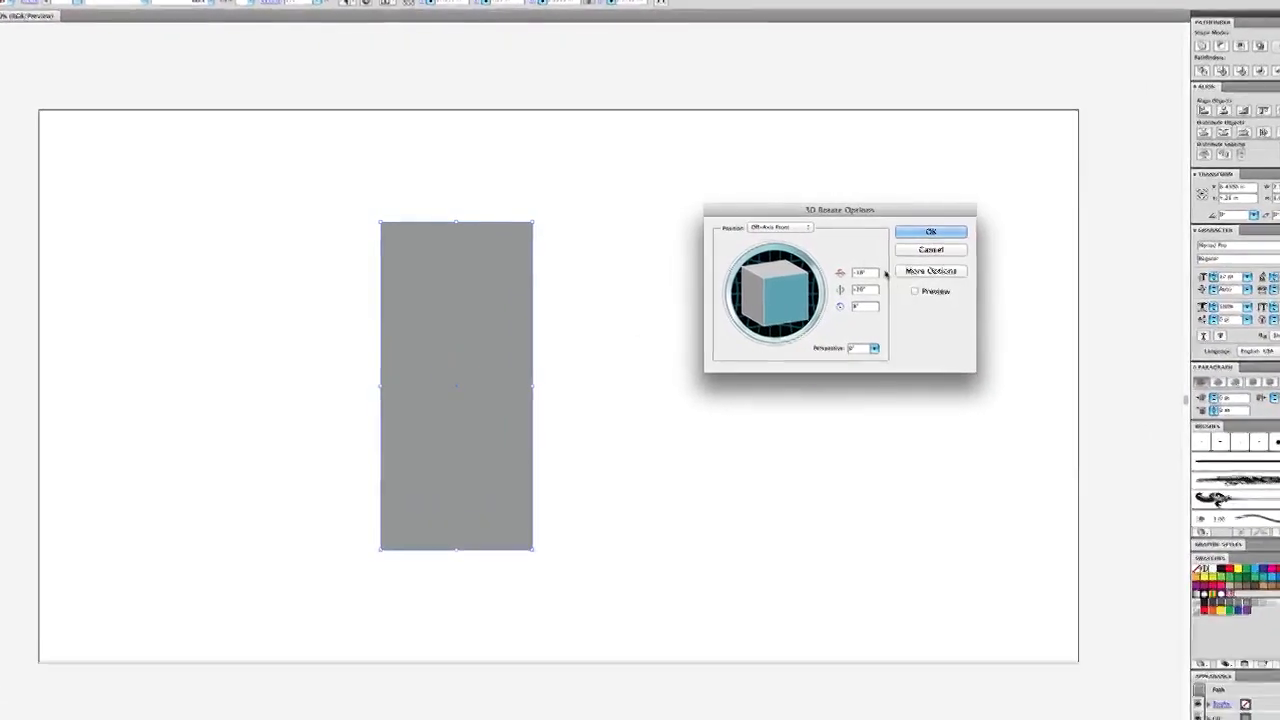
{"action": "left_click", "coordinate": [965, 301]}
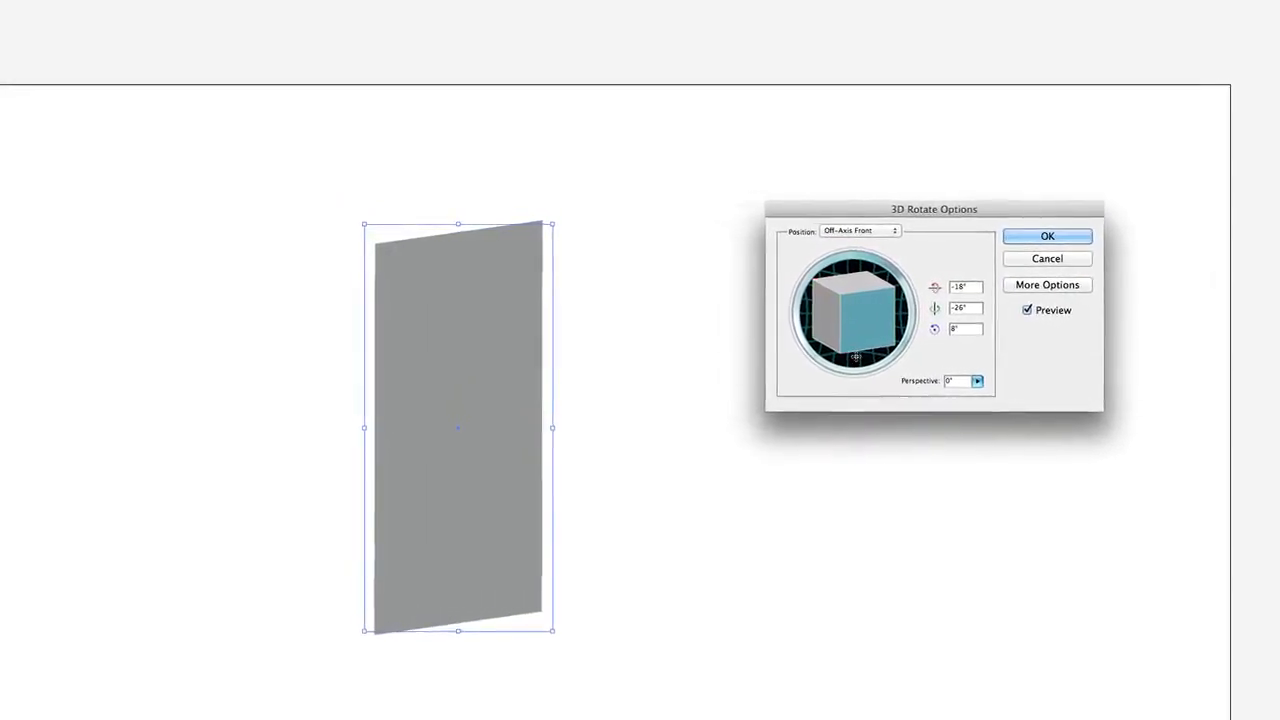
- Freely rotate the rectangle with the cube to a custom rotation of about -9°, -24° and 41°
{"action": "left_click_drag", "start_coordinate": [837, 331], "coordinate": [943, 331]}
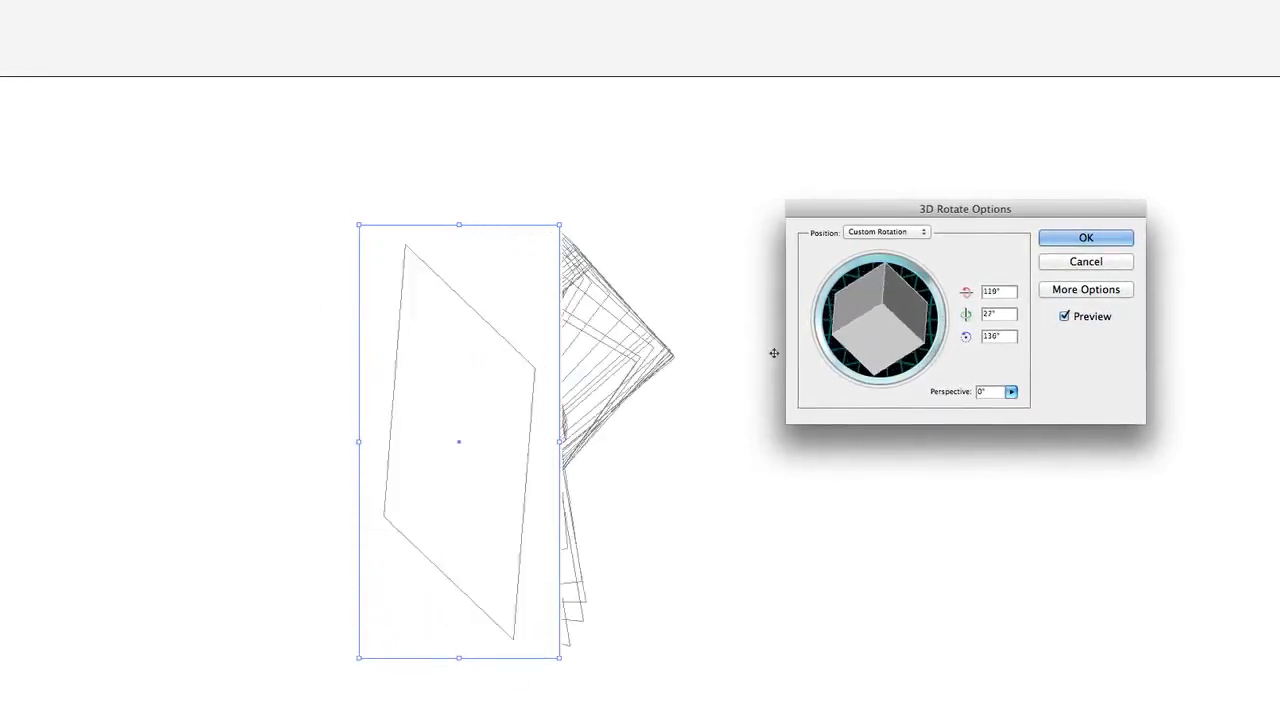
{"action": "left_click_drag", "start_coordinate": [774, 353], "coordinate": [980, 317]}
{"action": "left_click_drag", "start_coordinate": [822, 279], "coordinate": [771, 303]}
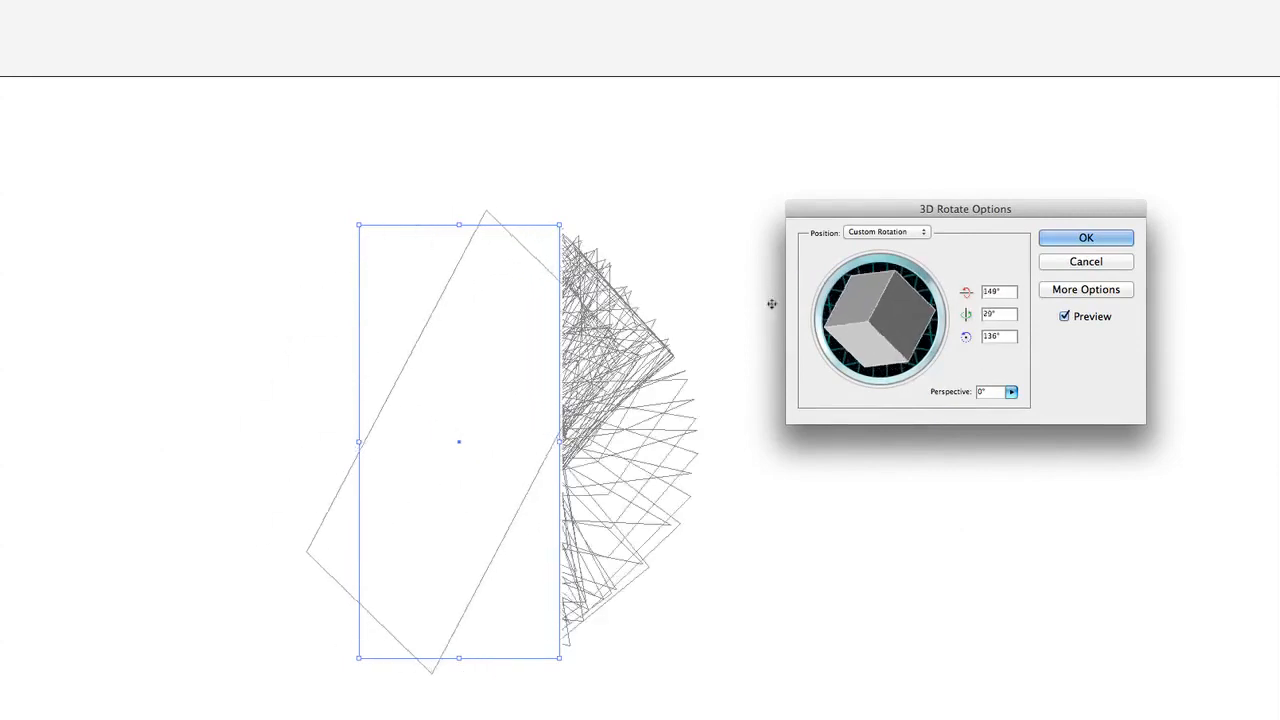
{"action": "left_click_drag", "start_coordinate": [868, 301], "coordinate": [894, 338]}
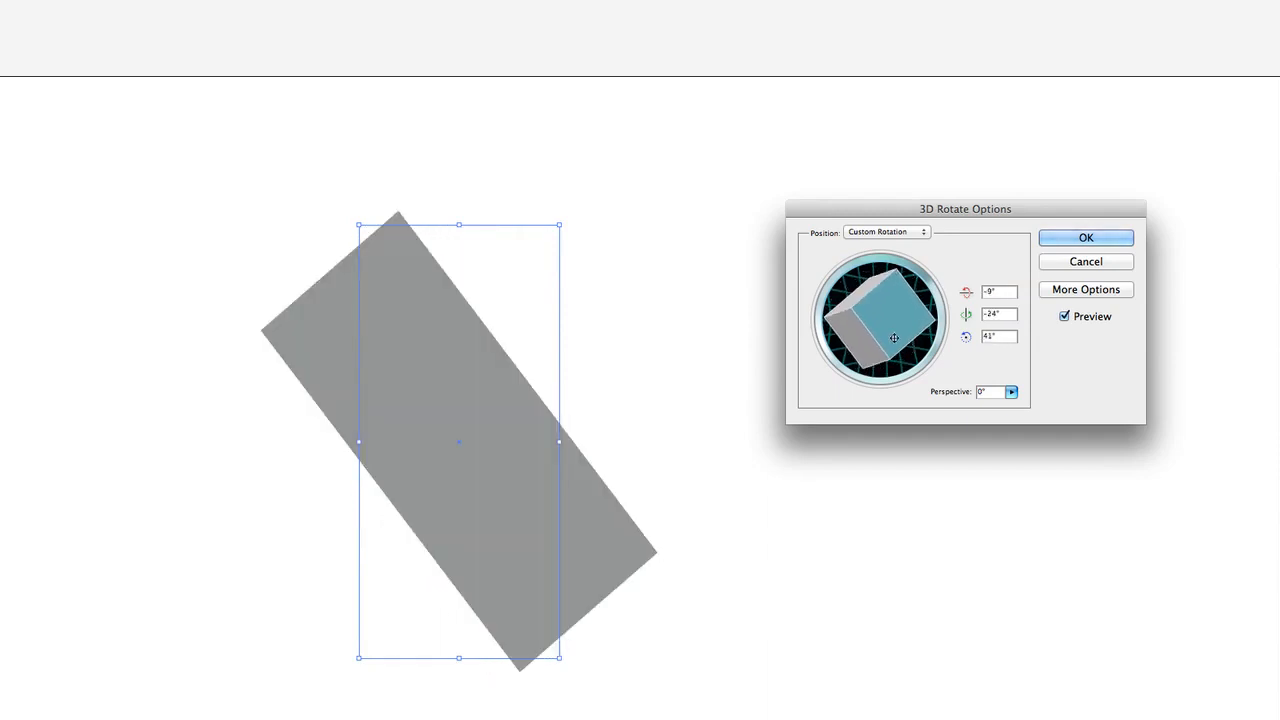
- Try the Off-Axis Front and Off-Axis Back position presets, with a free cube rotation before returning to Off-Axis Back
{"action": "left_click", "coordinate": [900, 236]}
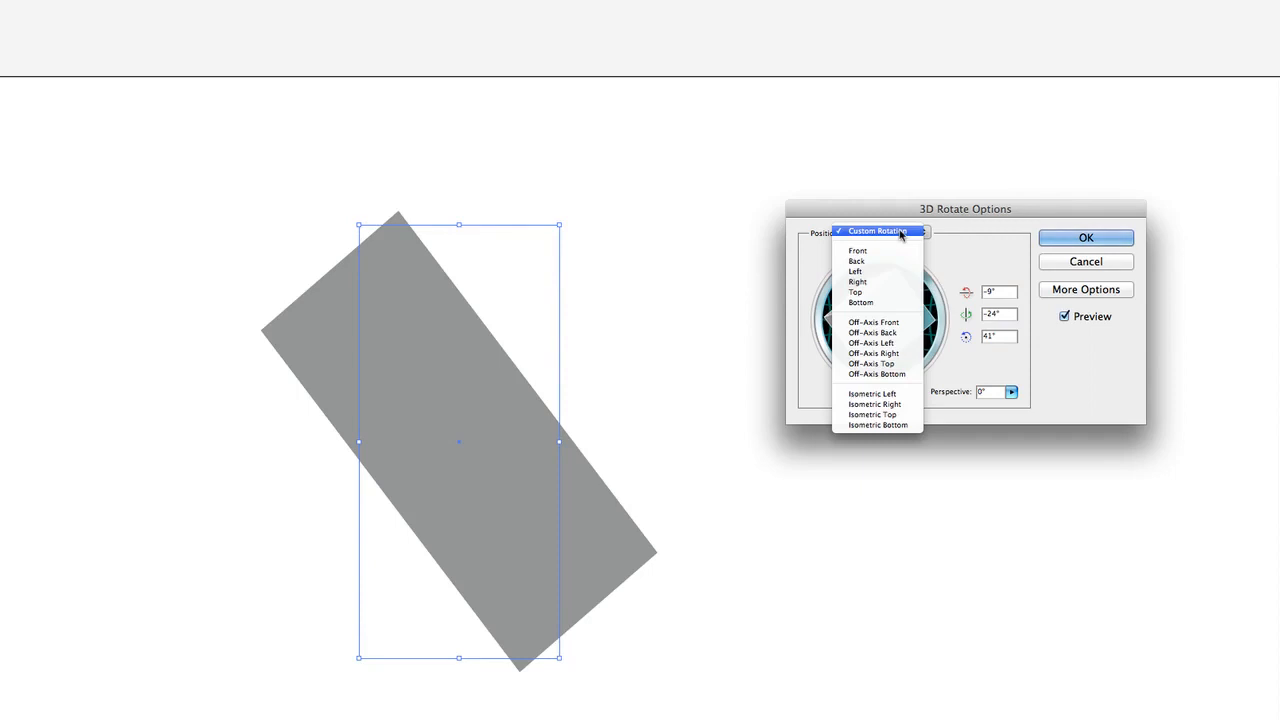
{"action": "left_click", "coordinate": [900, 323]}
{"action": "left_click", "coordinate": [924, 236]}
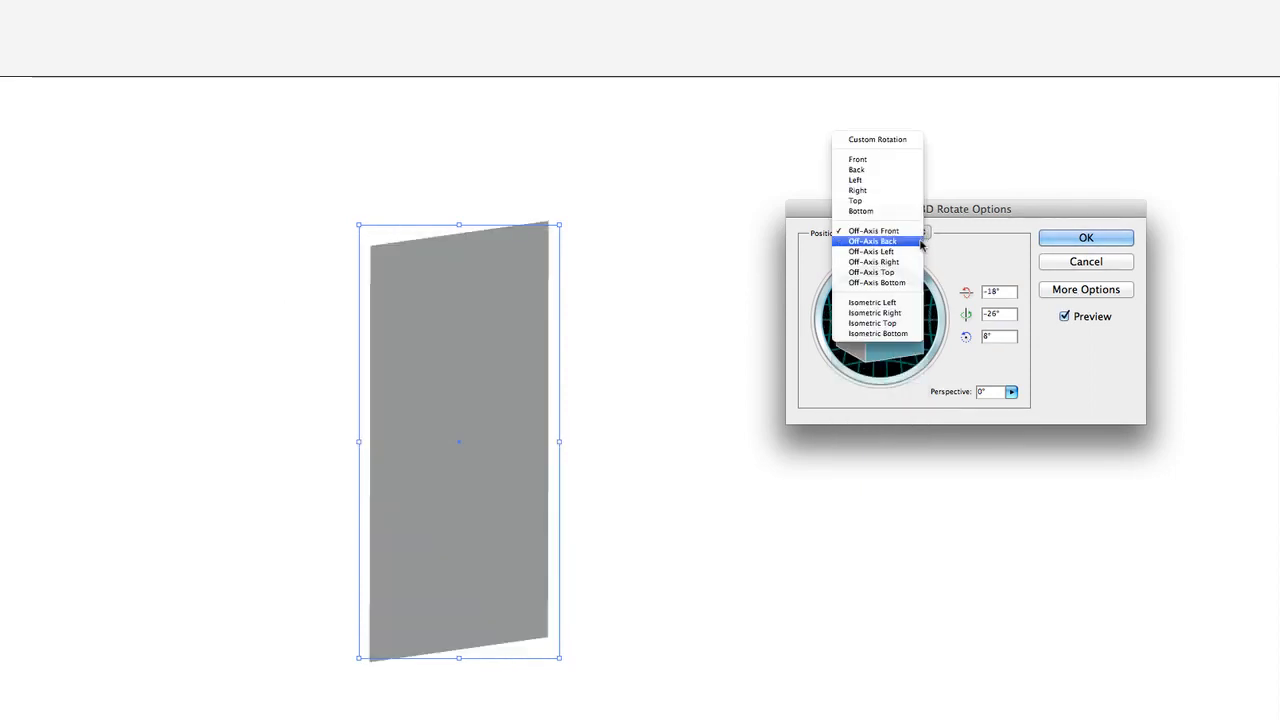
{"action": "left_click", "coordinate": [921, 245]}
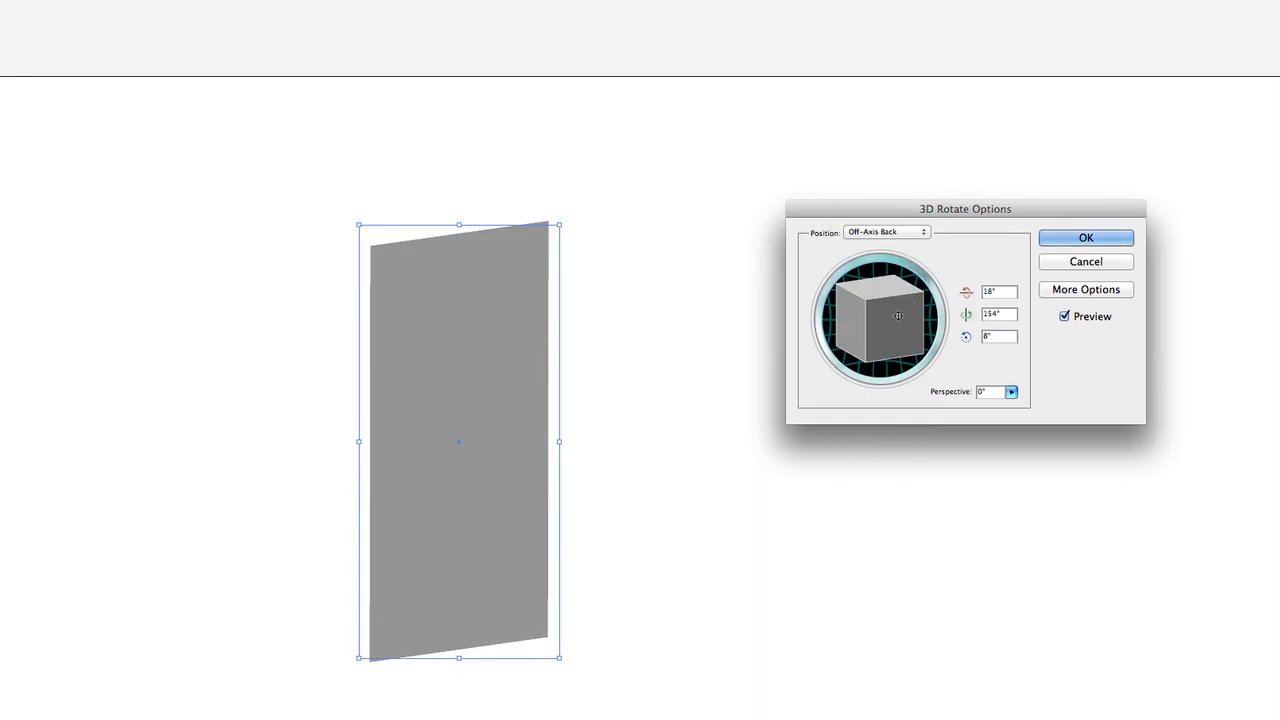
{"action": "left_click_drag", "start_coordinate": [898, 316], "coordinate": [883, 276]}
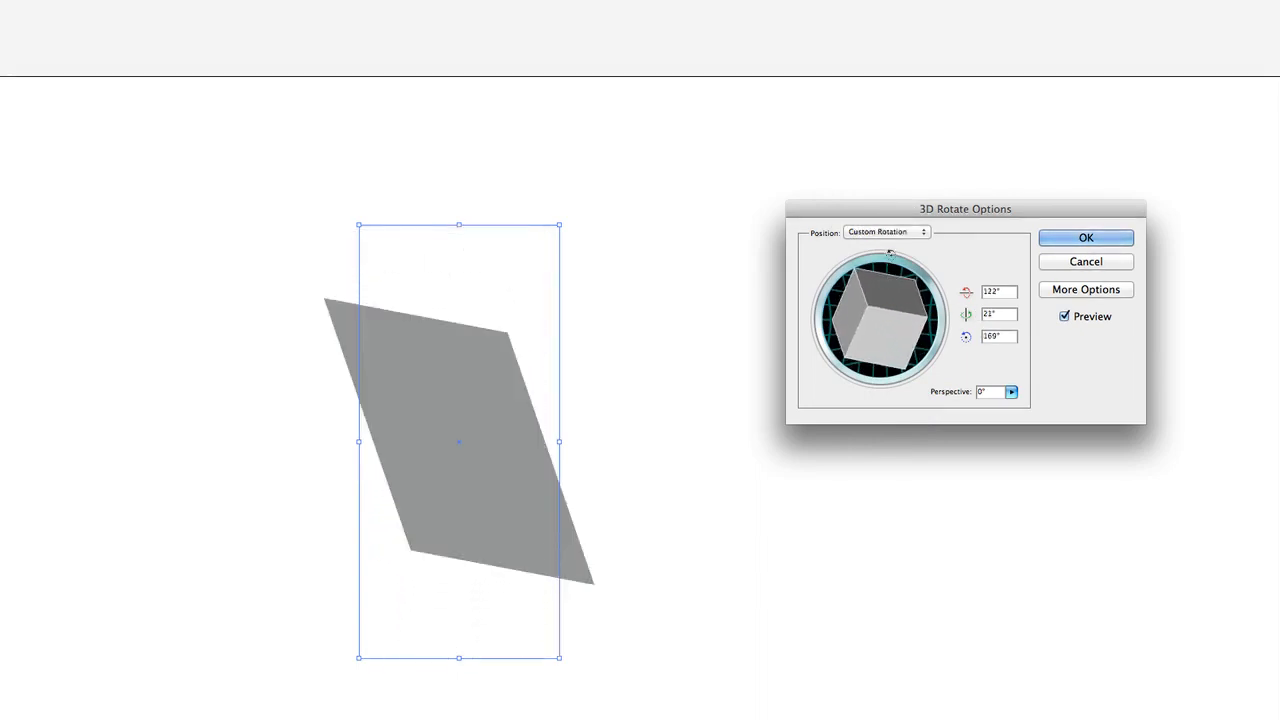
{"action": "left_click", "coordinate": [894, 236]}
{"action": "left_click", "coordinate": [897, 318]}
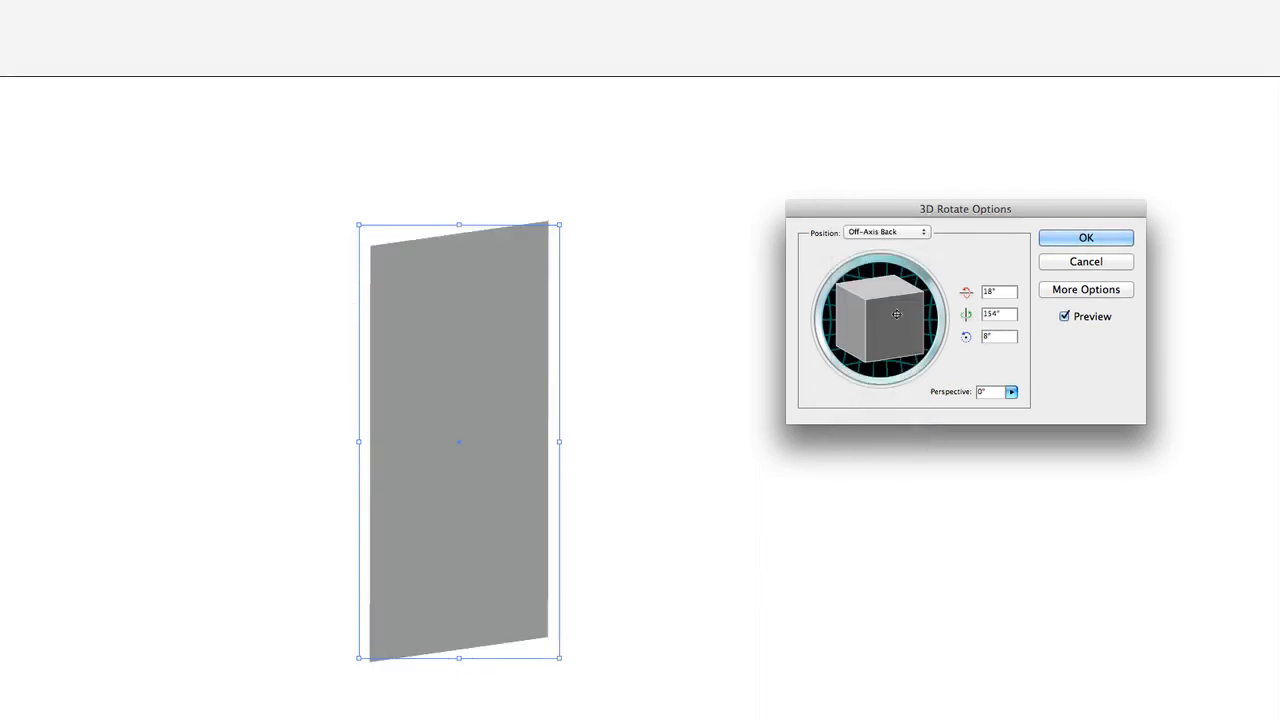
- Start from Off-Axis Front, rotate the cube to about 45°, -27° and -5°, and set the perspective to 125°
{"action": "left_click", "coordinate": [892, 232]}
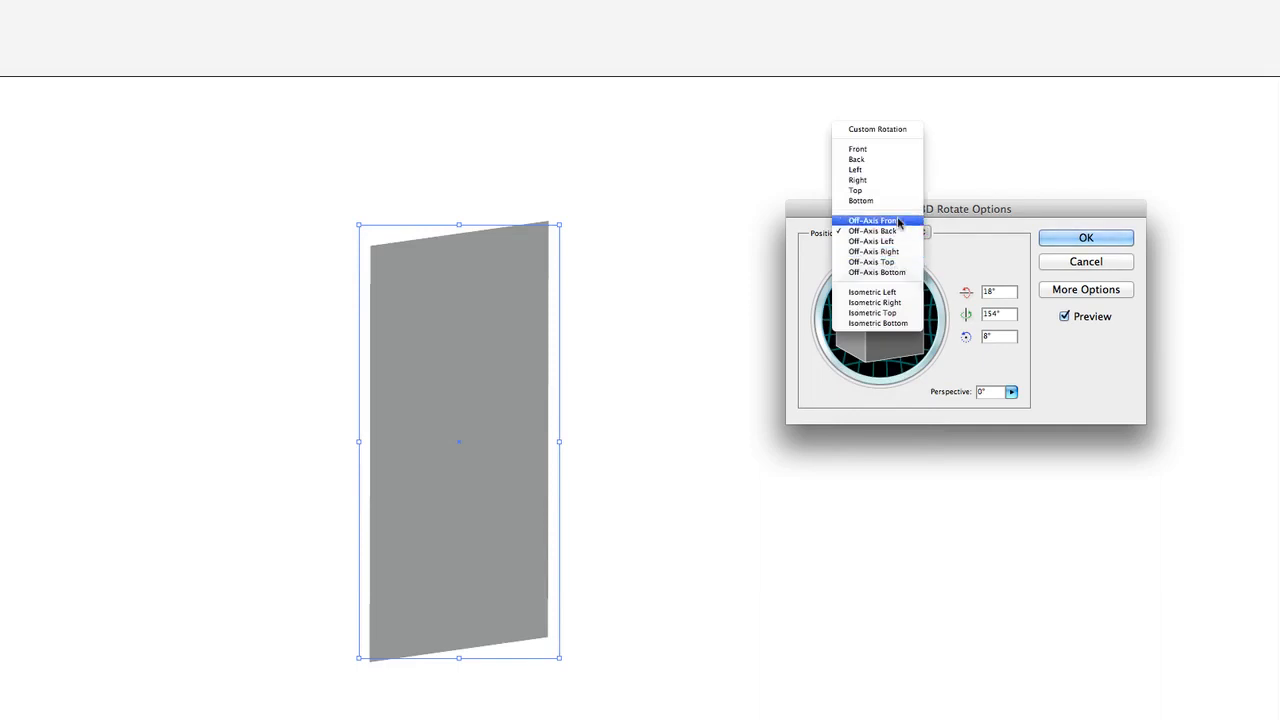
{"action": "left_click", "coordinate": [899, 216]}
{"action": "left_click_drag", "start_coordinate": [896, 338], "coordinate": [926, 325]}
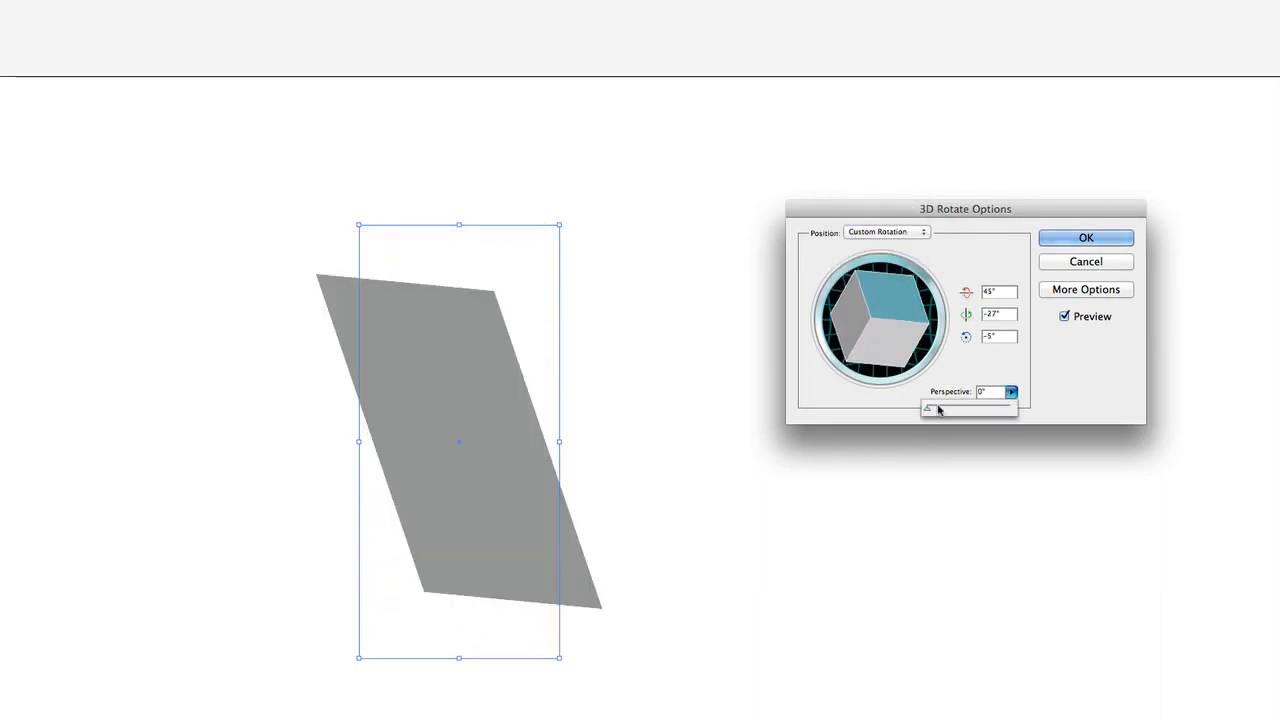
{"action": "left_click_drag", "start_coordinate": [938, 410], "coordinate": [991, 409]}
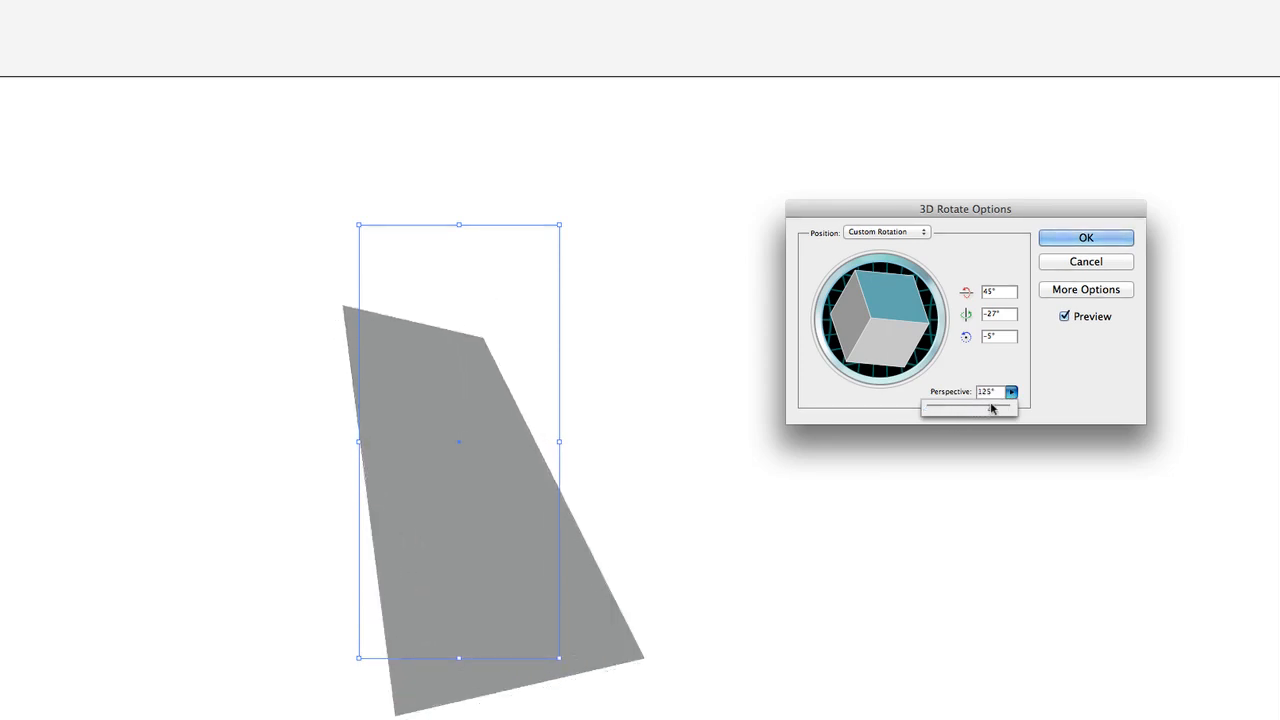
{"action": "left_click", "coordinate": [1058, 388]}
- Set the 3D surface to Diffuse Shading, and add a second light placed near the side of the lighting sphere
{"action": "left_click", "coordinate": [1070, 291]}
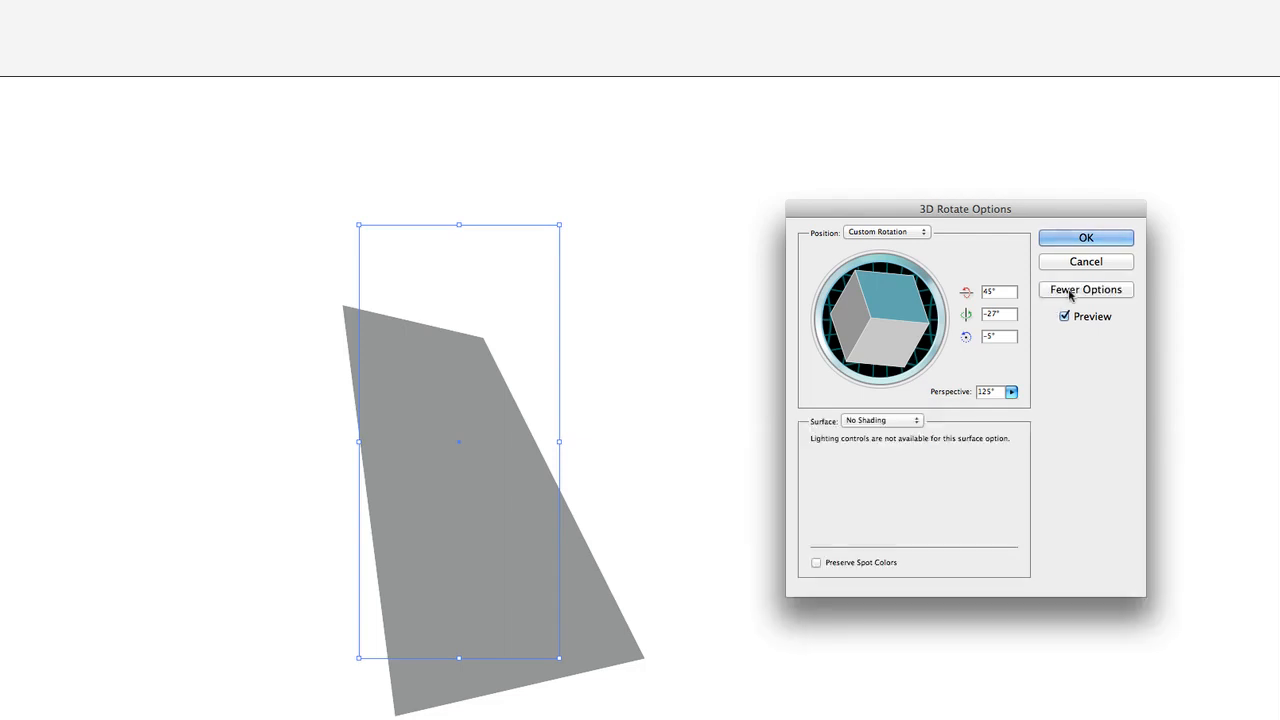
{"action": "left_click", "coordinate": [880, 420]}
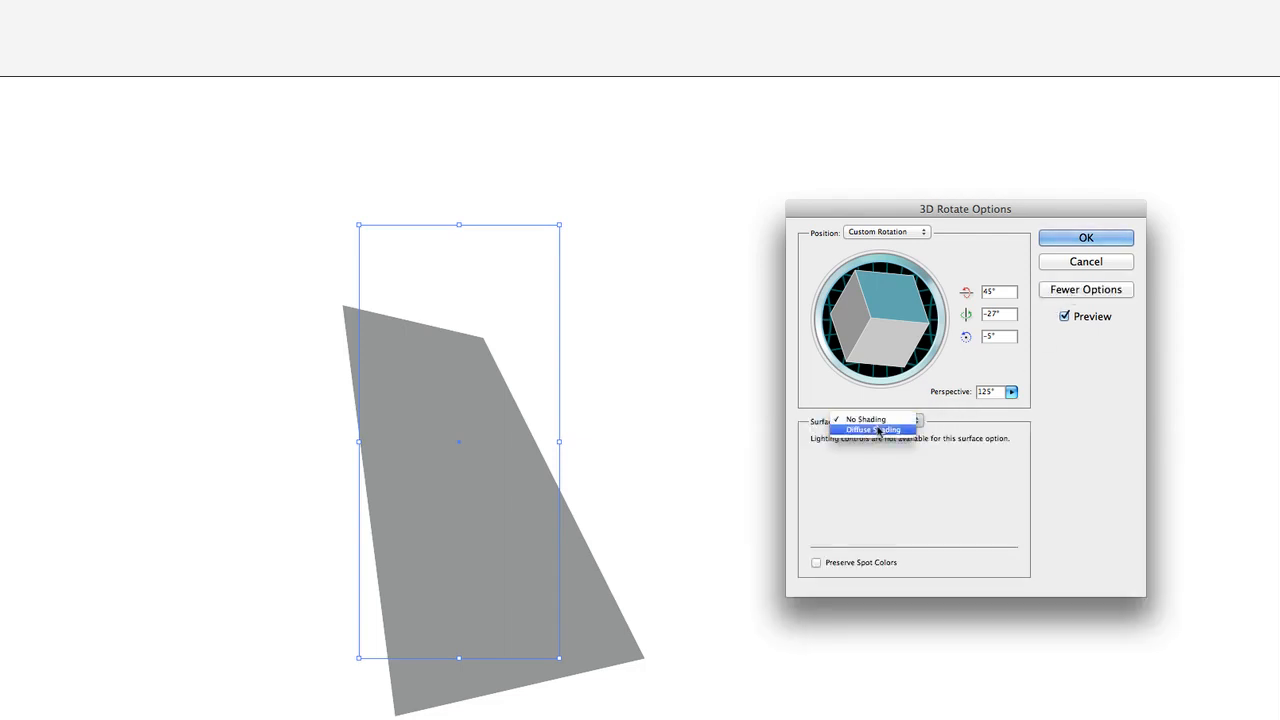
{"action": "left_click", "coordinate": [880, 430]}
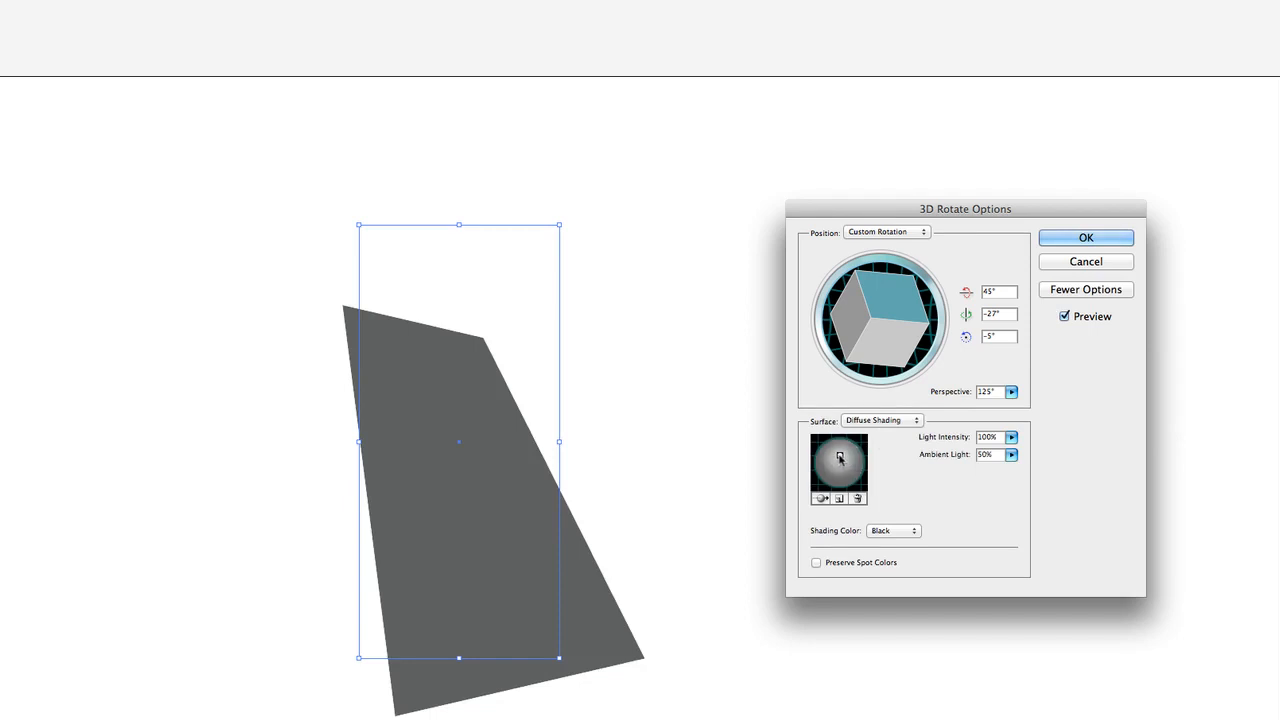
{"action": "left_click", "coordinate": [839, 498]}
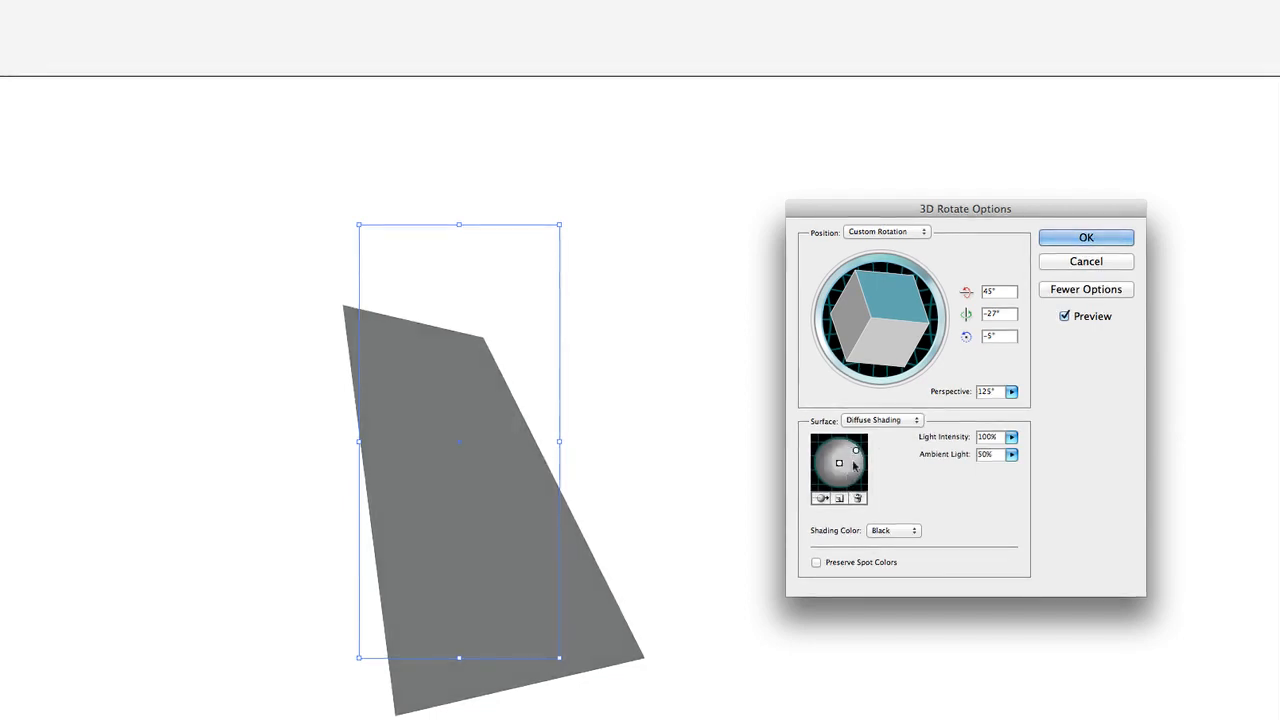
{"action": "mouse_move", "coordinate": [839, 463]}
{"action": "left_mouse_down"}
{"action": "mouse_move", "coordinate": [836, 448]}
{"action": "mouse_move", "coordinate": [844, 464]}
{"action": "mouse_move", "coordinate": [858, 455]}
{"action": "left_mouse_up"}
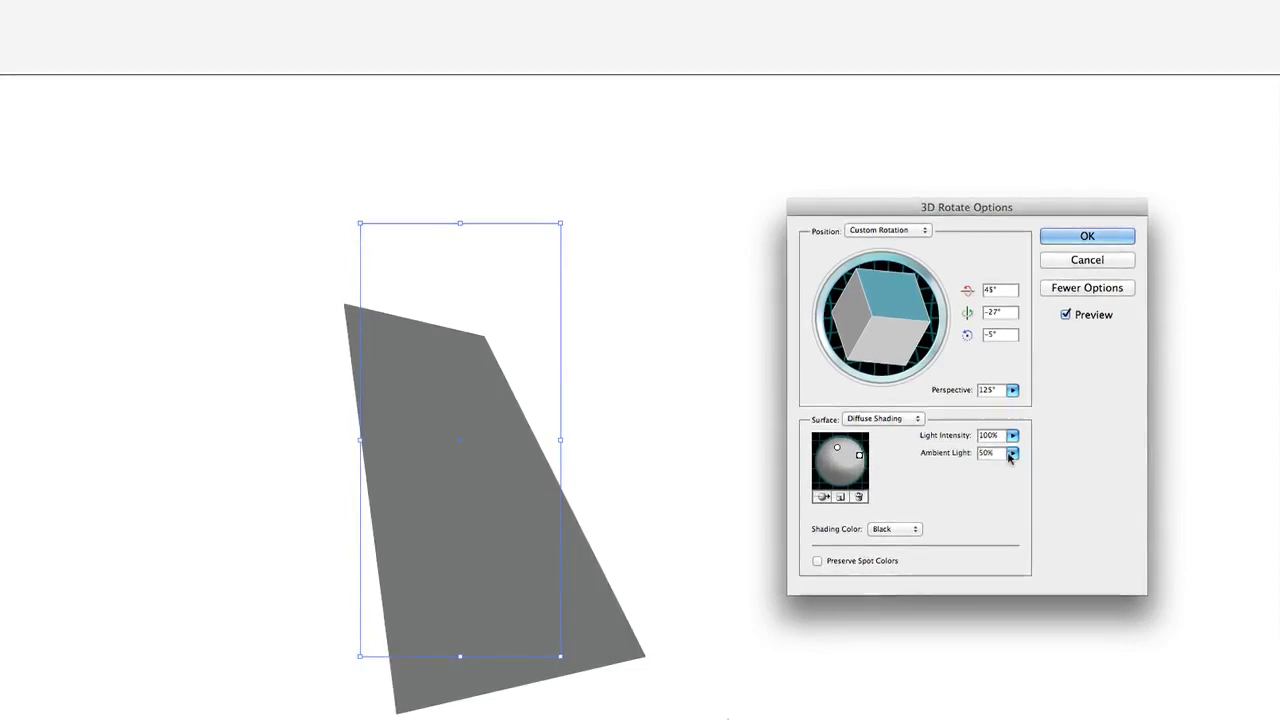
{"action": "left_click_drag", "start_coordinate": [859, 455], "coordinate": [857, 460]}
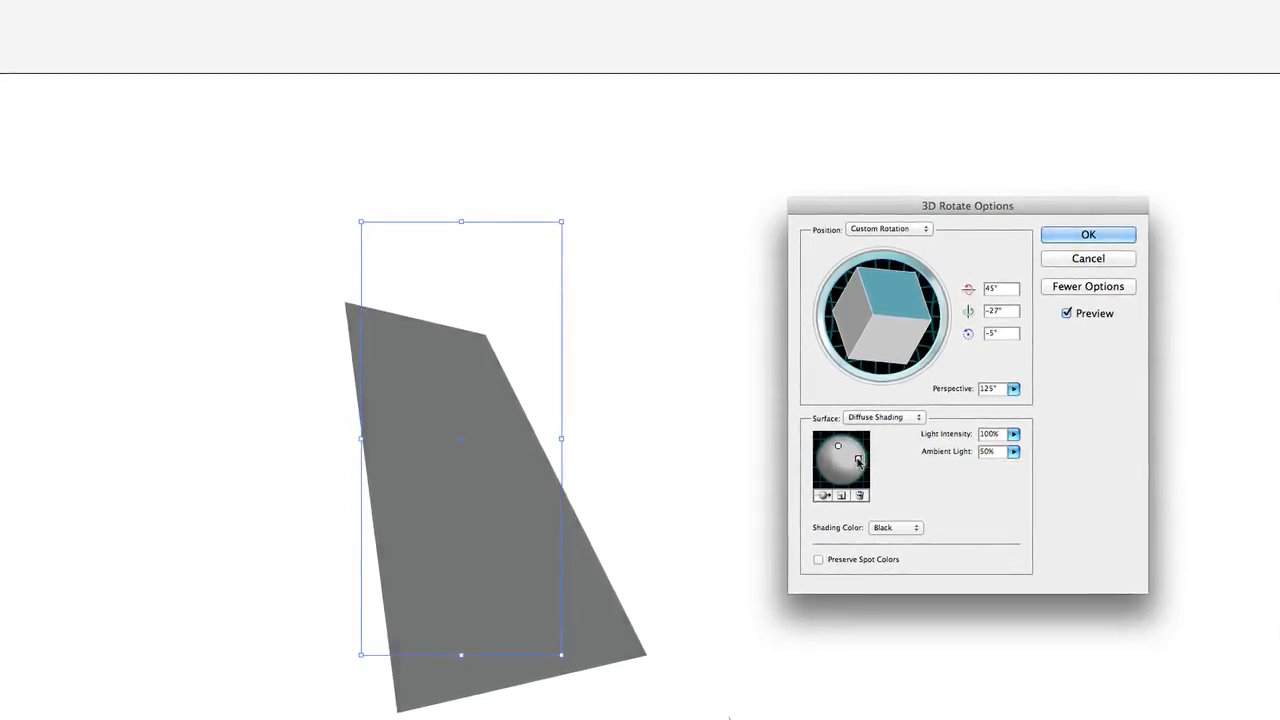
- Raise the ambient light to 100% and set the shading colour to Custom
{"action": "left_click", "coordinate": [1013, 451]}
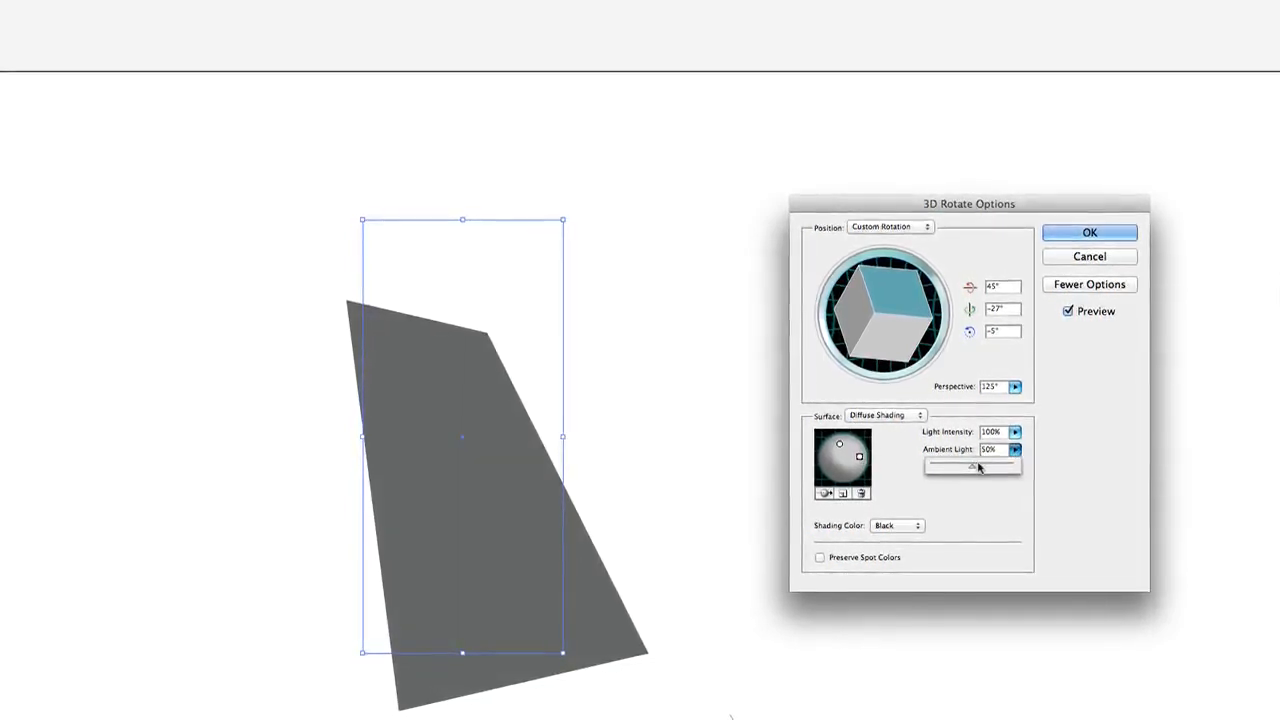
{"action": "left_click_drag", "start_coordinate": [979, 468], "coordinate": [1010, 466]}
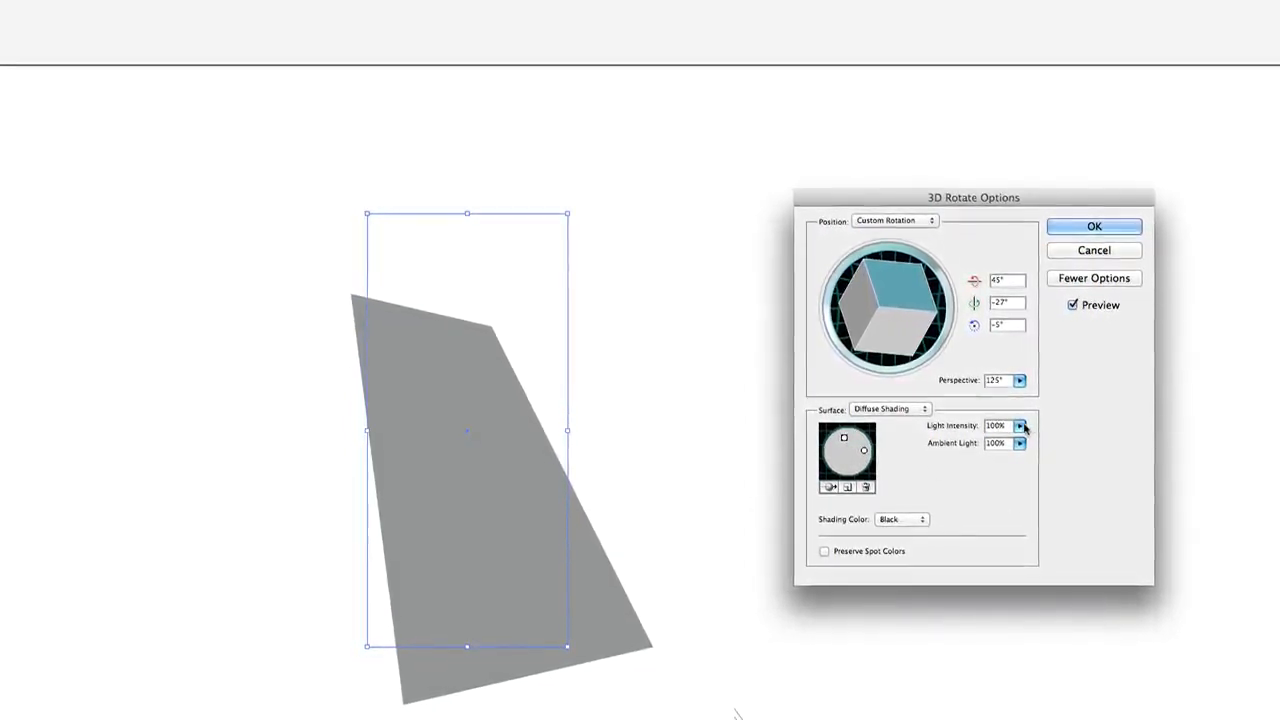
{"action": "left_click", "coordinate": [1021, 427]}
{"action": "left_click", "coordinate": [1007, 482]}
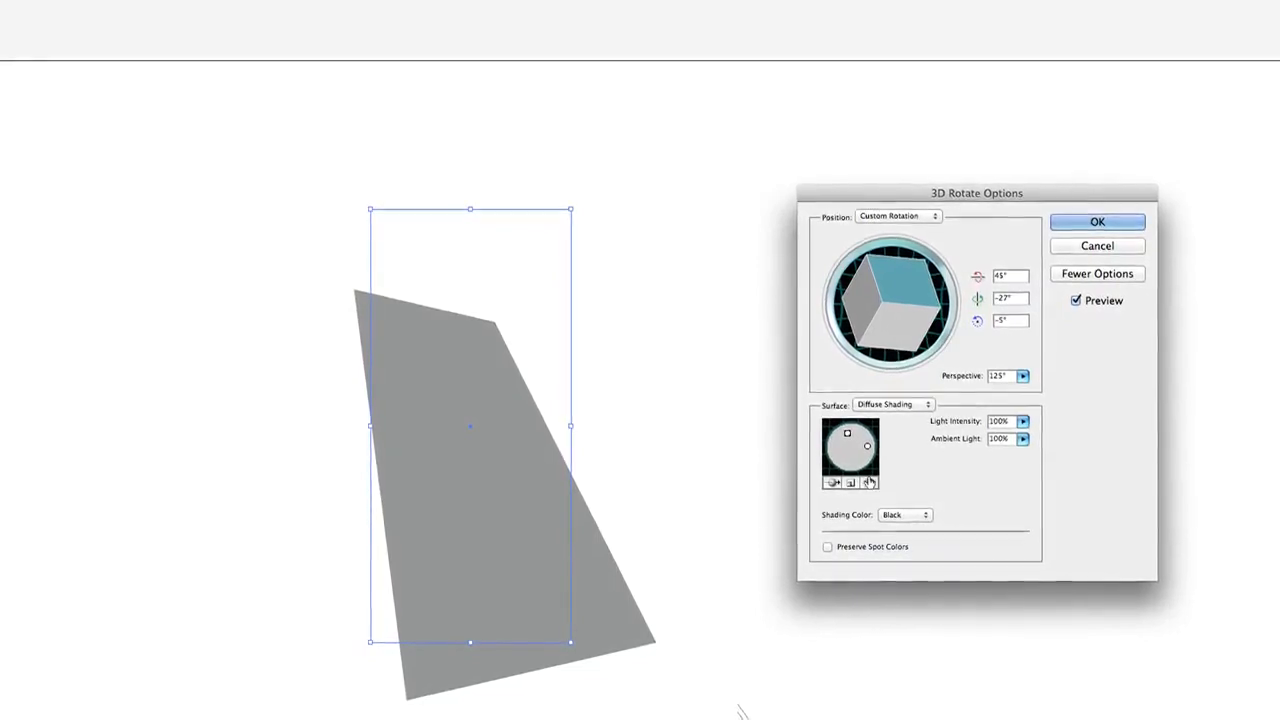
{"action": "left_click", "coordinate": [905, 514]}
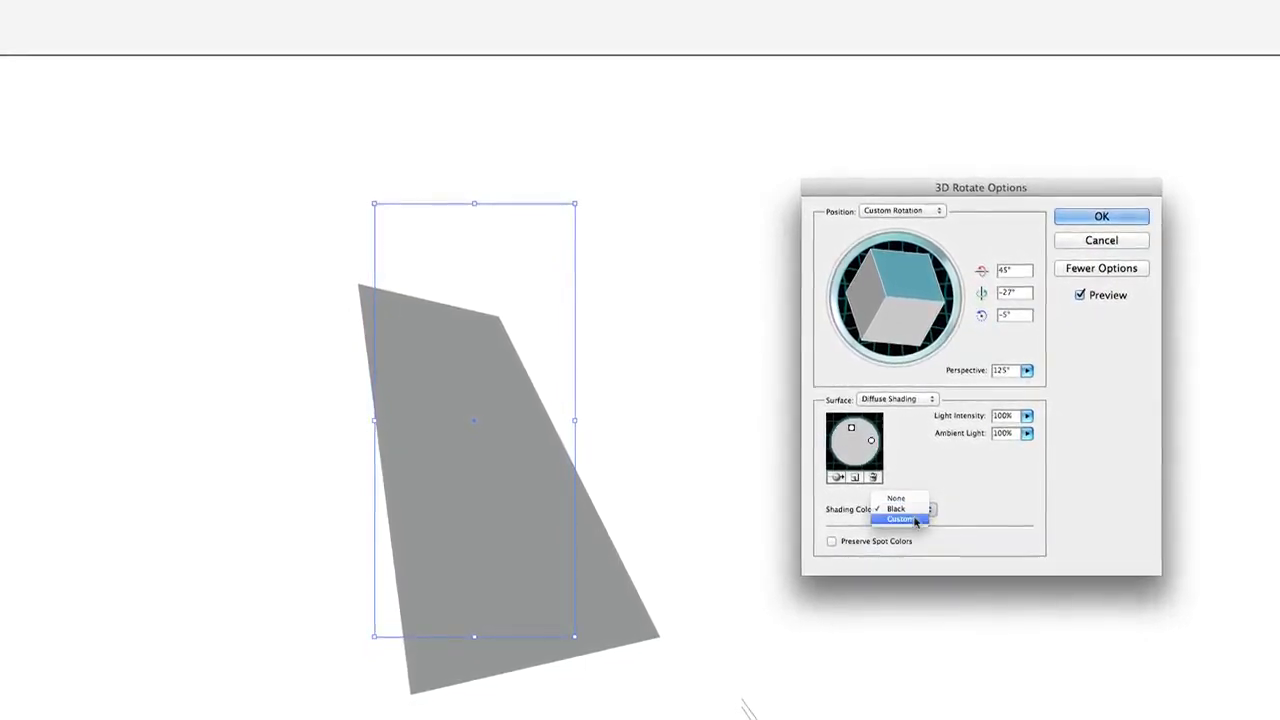
{"action": "left_click", "coordinate": [914, 520]}
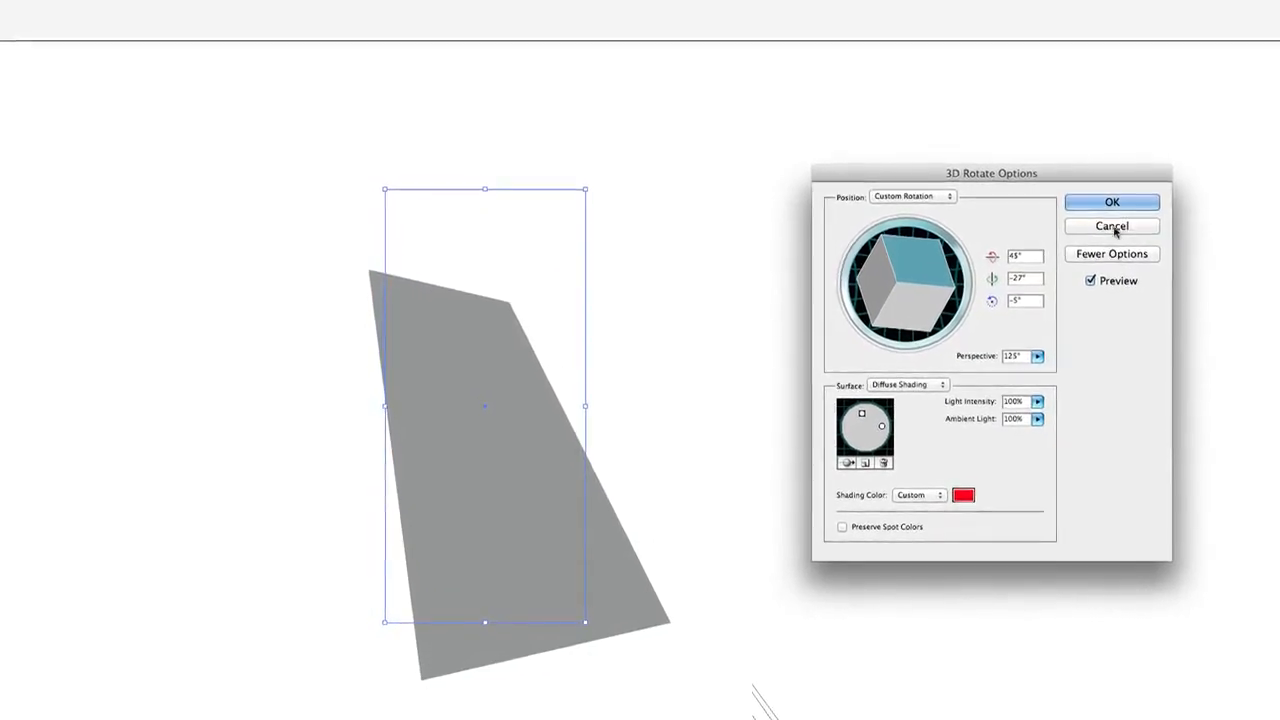
- Set the surface back to No Shading and apply the 3D rotation
{"action": "left_click", "coordinate": [930, 385]}
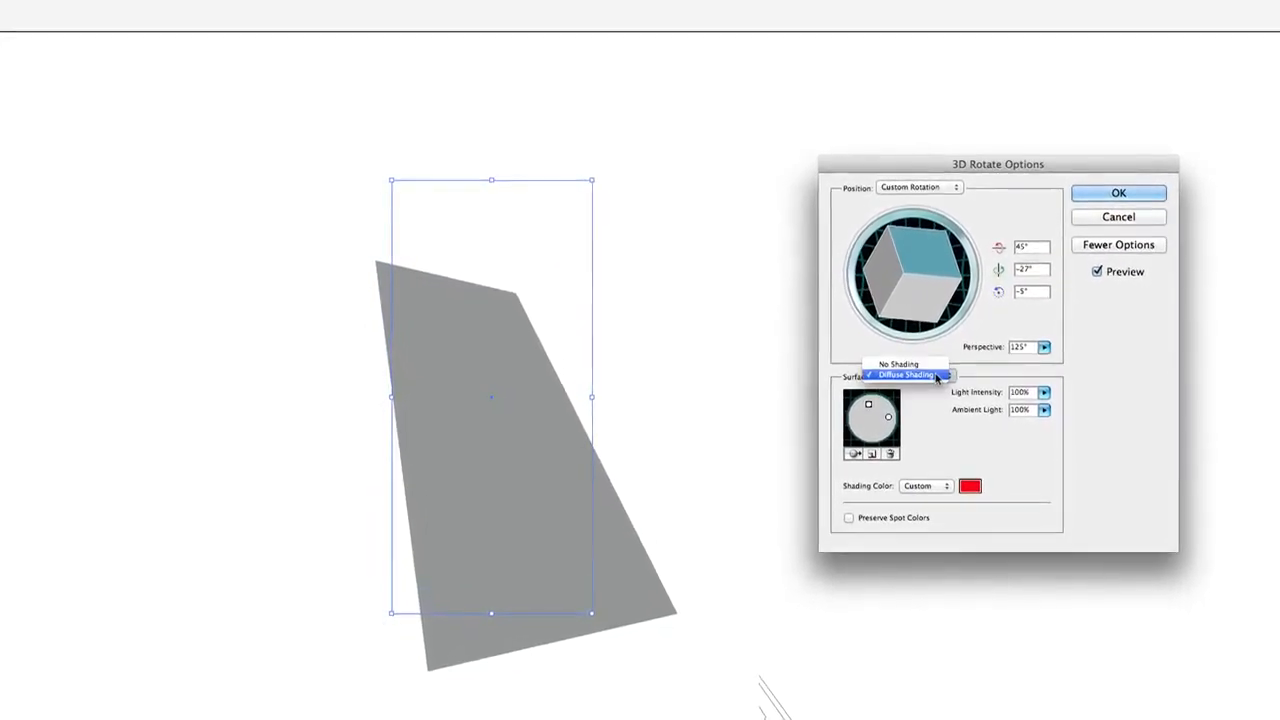
{"action": "left_click", "coordinate": [898, 364]}
{"action": "left_click", "coordinate": [1125, 194]}
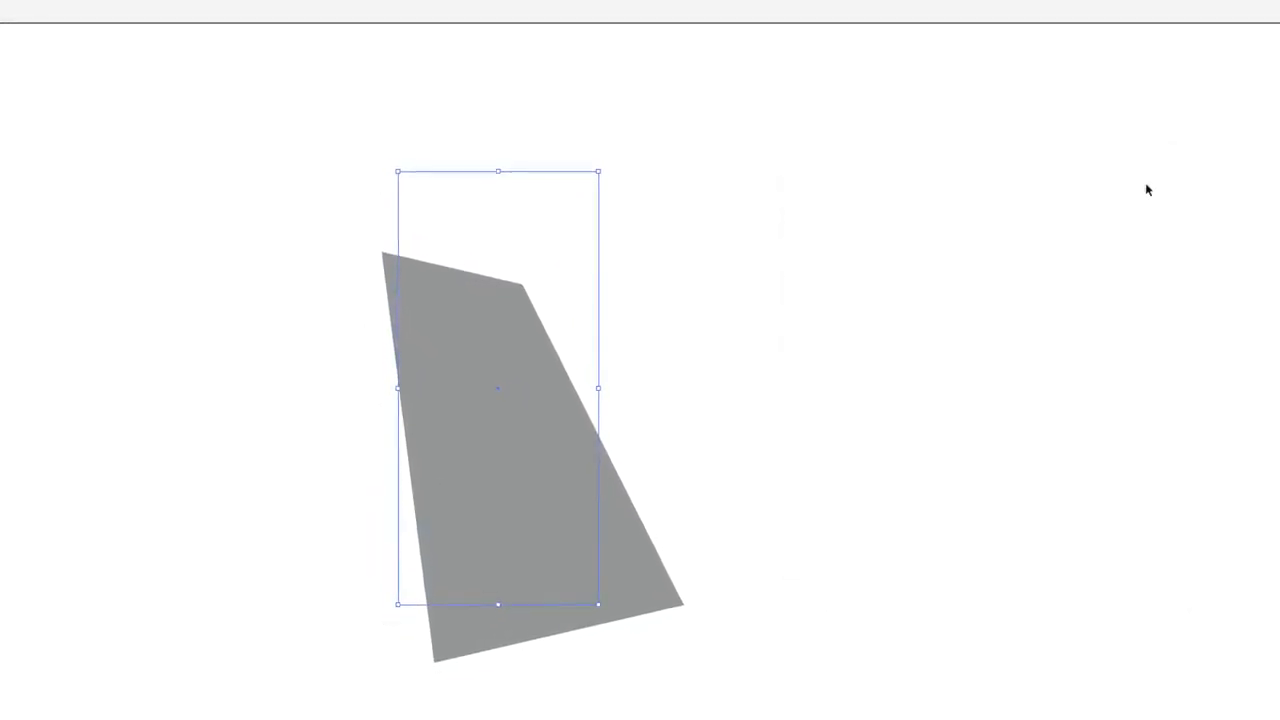
- Move the rotated shape further towards the artboard's left side and undo its 3D rotation, comparing the two states
{"action": "left_click_drag", "start_coordinate": [455, 395], "coordinate": [205, 336]}
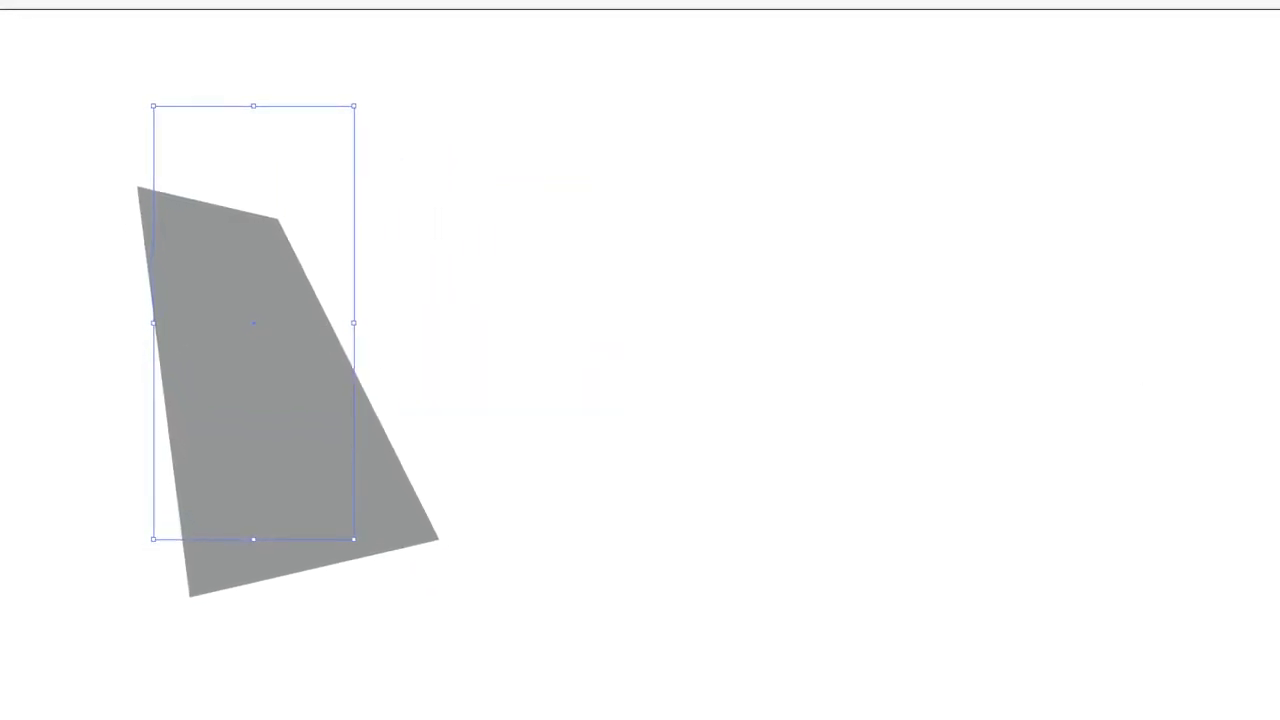
{"action": "key", "text": "ctrl+z"}
{"action": "key", "text": "ctrl+shift+z"}
{"action": "key", "text": "ctrl+z"}
{"action": "key", "text": "ctrl+shift+z"}
{"action": "key", "text": "ctrl+z"}
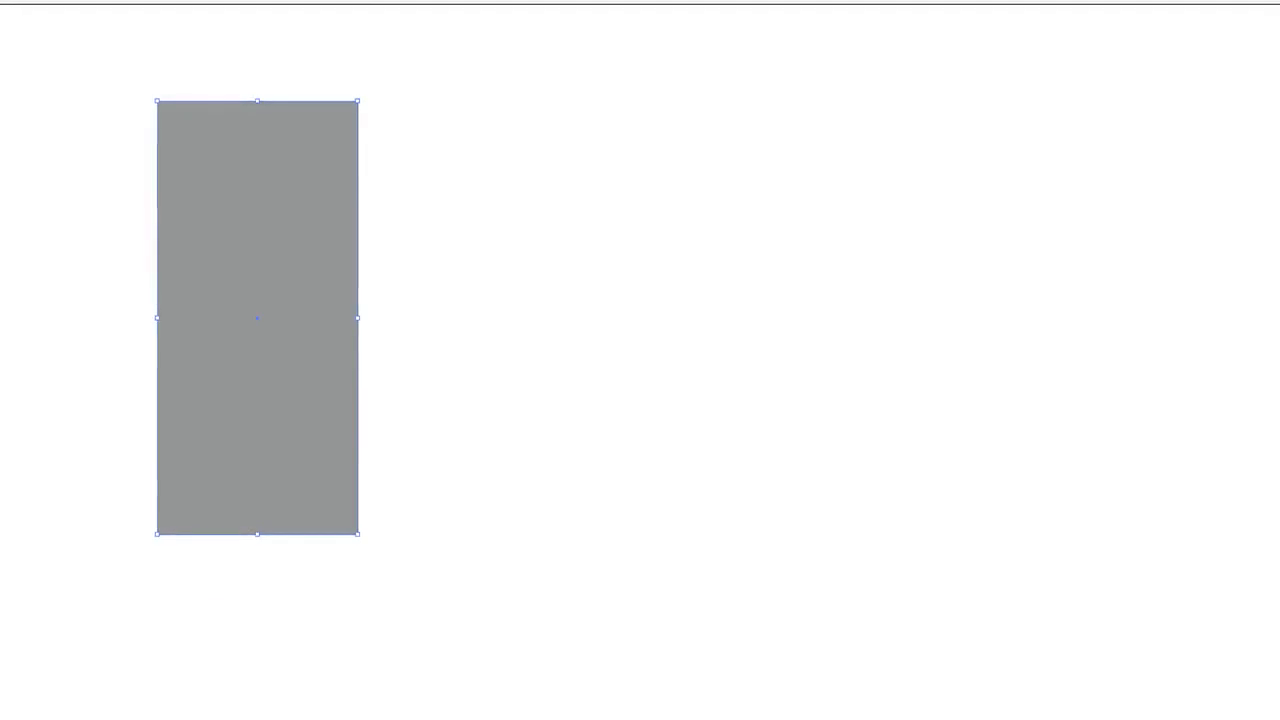
- Draw a second, slightly narrower grey rectangle beside the first, move it closer, and reapply the last 3D rotation to the first rectangle
{"action": "key", "text": "ctrl+shift+z"}
{"action": "key", "text": "ctrl+z"}
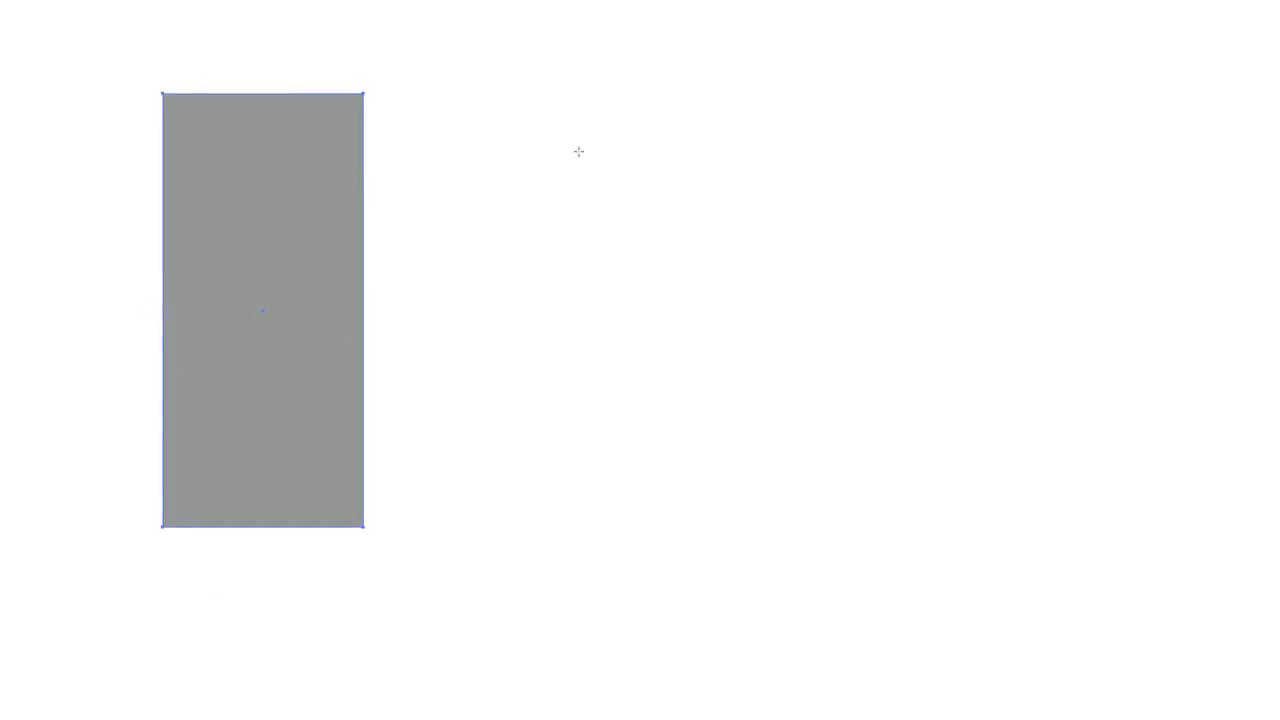
{"action": "mouse_move", "coordinate": [691, 74]}
{"action": "left_mouse_down"}
{"action": "mouse_move", "coordinate": [808, 425]}
{"action": "mouse_move", "coordinate": [843, 492]}
{"action": "mouse_move", "coordinate": [846, 480]}
{"action": "mouse_move", "coordinate": [872, 497]}
{"action": "left_mouse_up"}
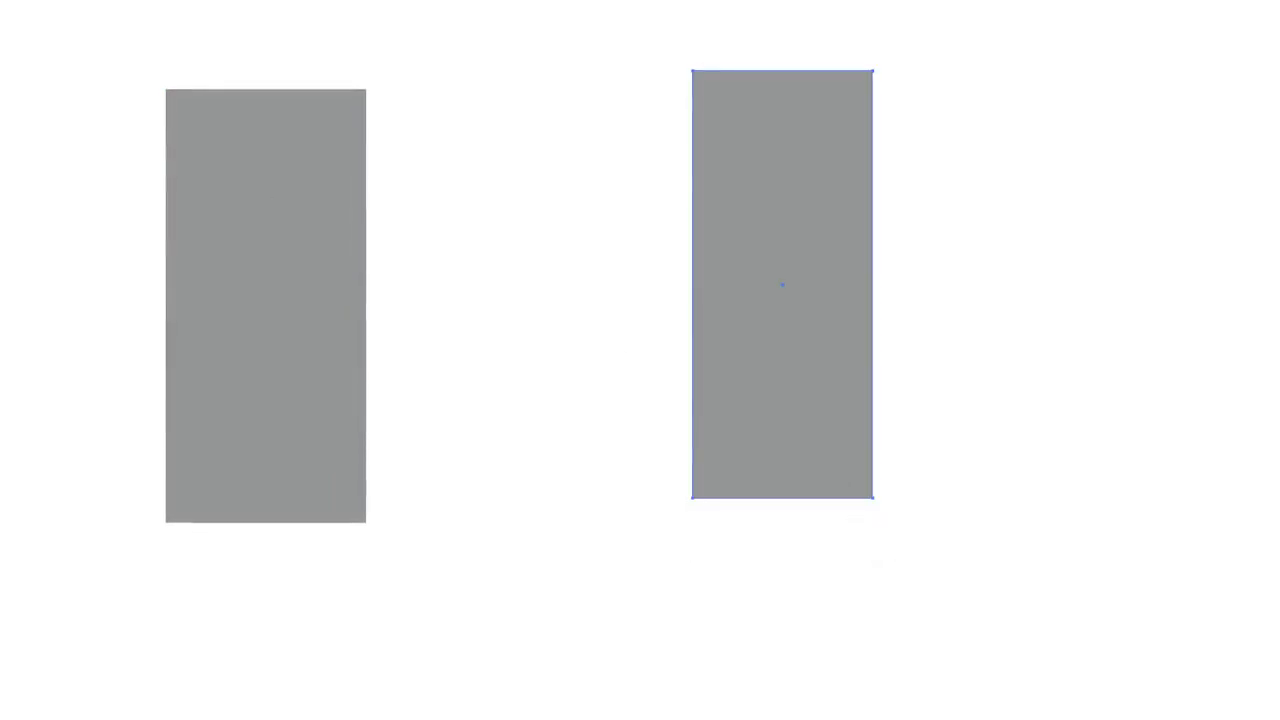
{"action": "left_click_drag", "start_coordinate": [735, 205], "coordinate": [646, 216]}
{"action": "left_click", "coordinate": [318, 218]}
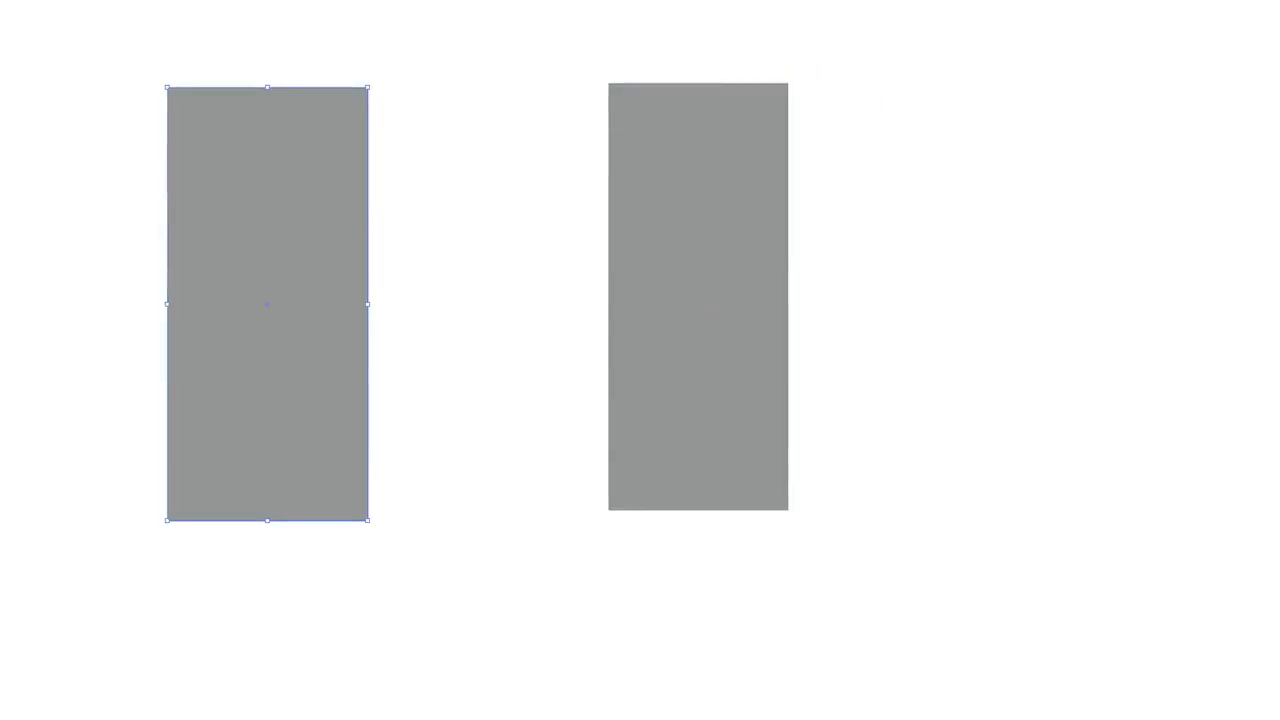
{"action": "key", "text": "ctrl+shift+e"}
- Start 3D Extrude & Bevel on the second rectangle with preview on, and rotate it to 36°, -26° and 8°
{"action": "left_click", "coordinate": [716, 192]}
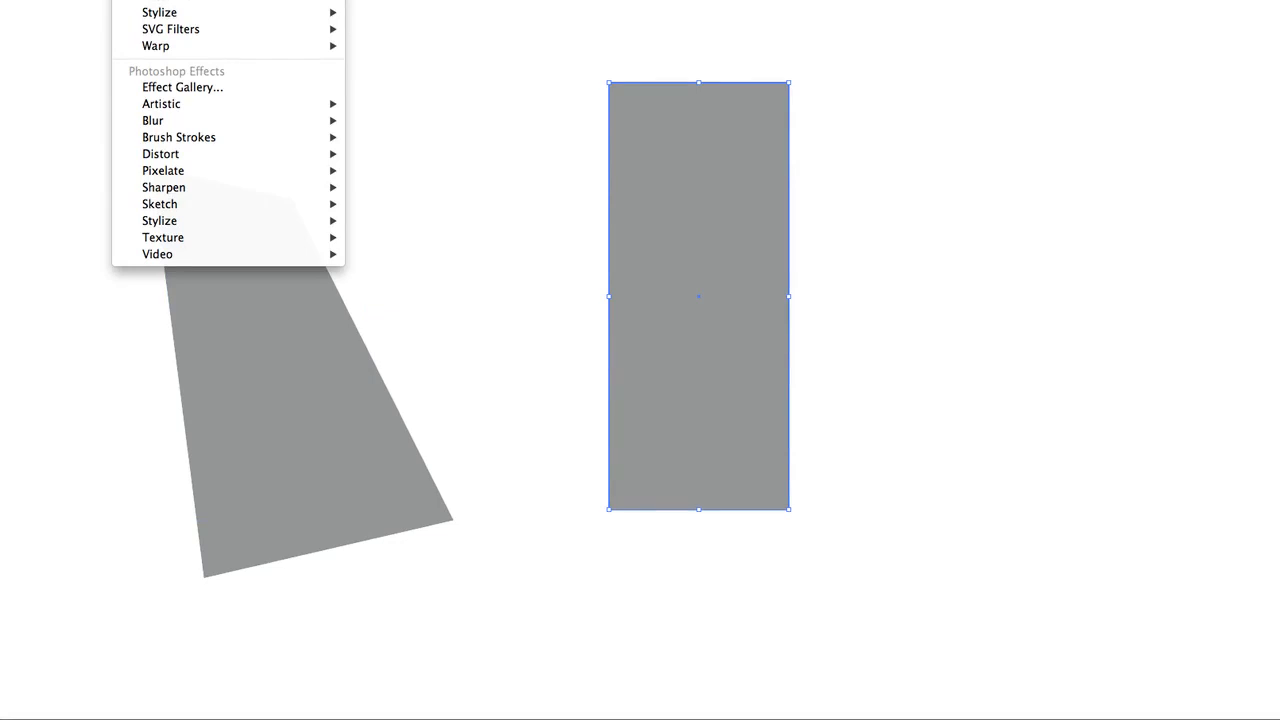
{"action": "left_click", "coordinate": [420, 2]}
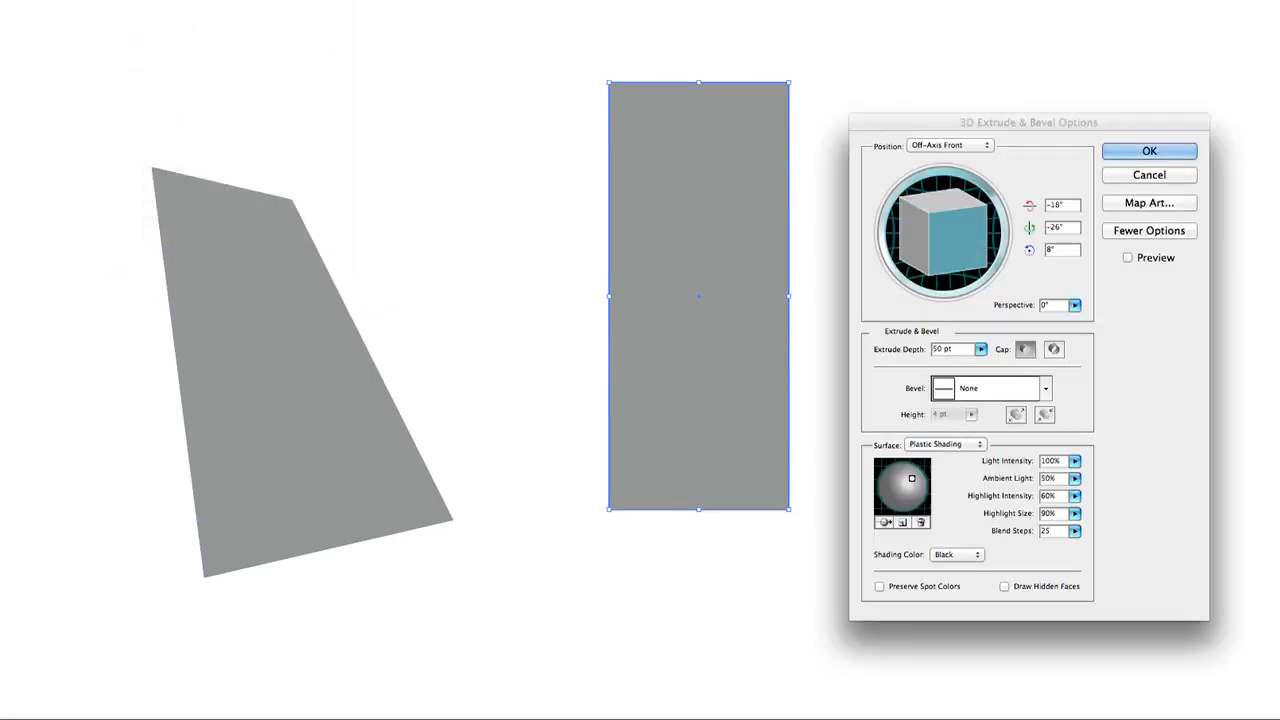
{"action": "left_click", "coordinate": [1128, 258]}
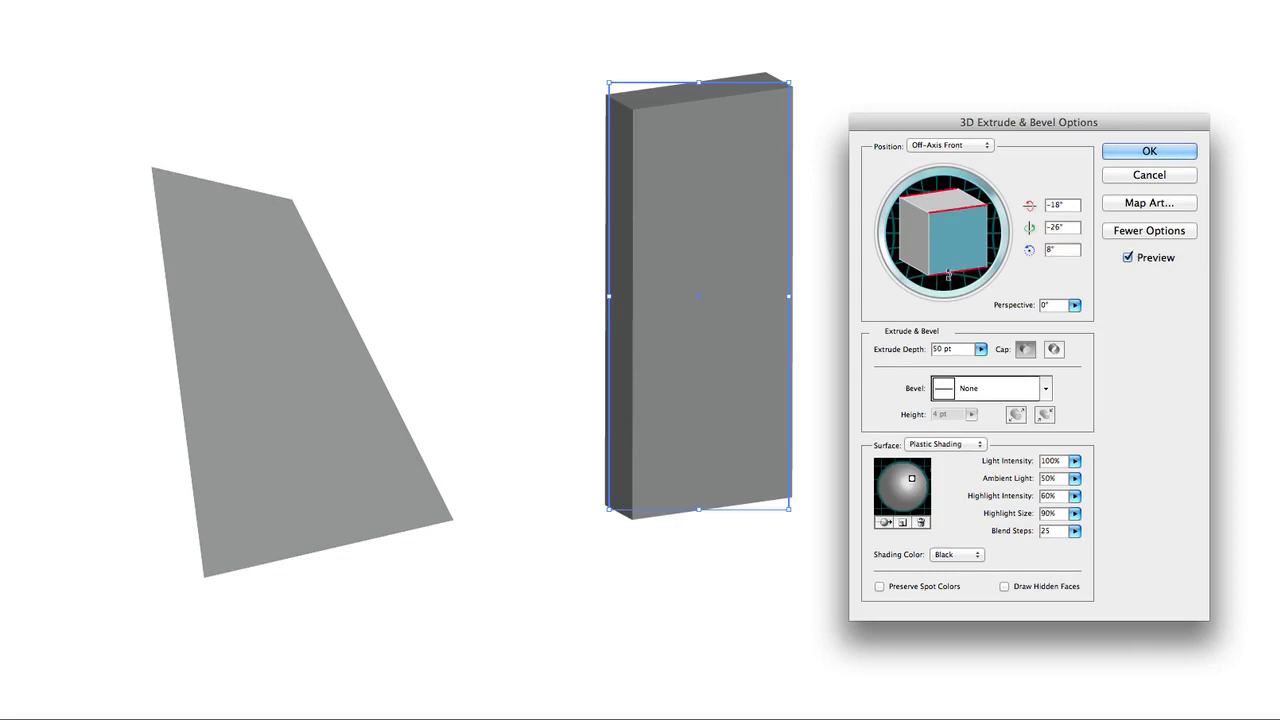
{"action": "left_click_drag", "start_coordinate": [948, 272], "coordinate": [970, 168]}
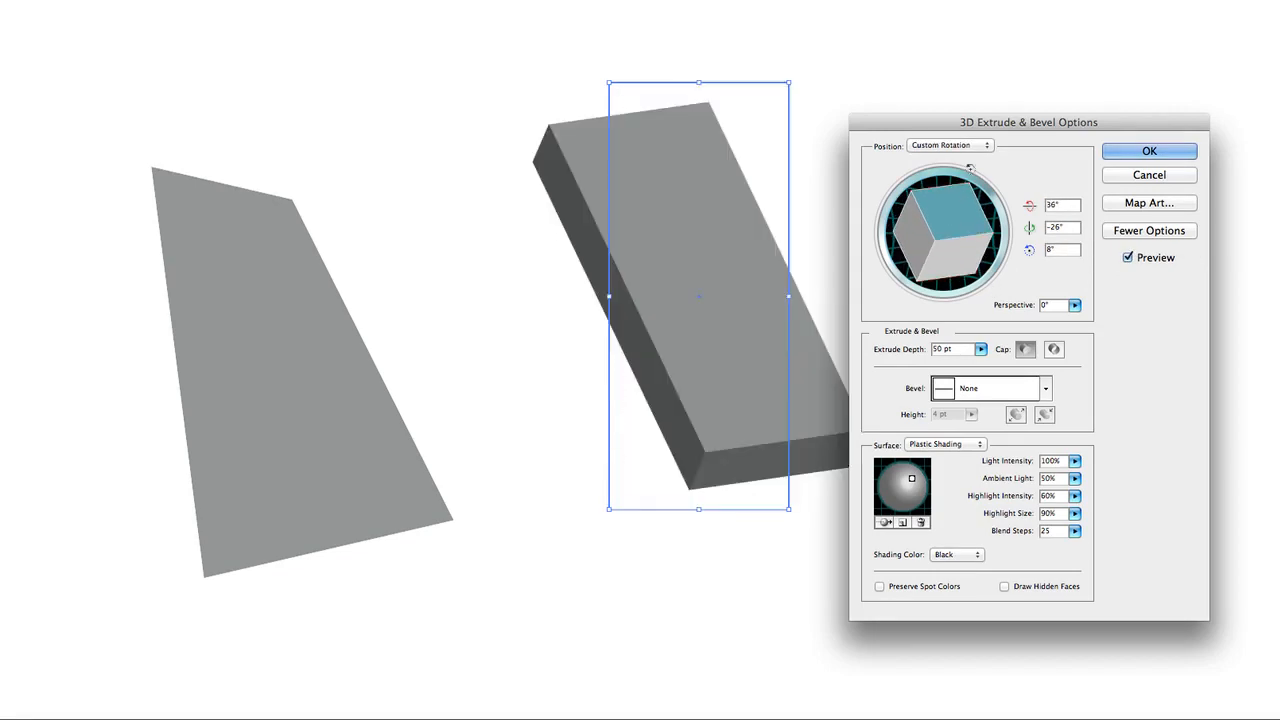
- Set the extruded block's perspective to 123° and its extrude depth to 96 pt
{"action": "left_click_drag", "start_coordinate": [1005, 120], "coordinate": [1146, 101]}
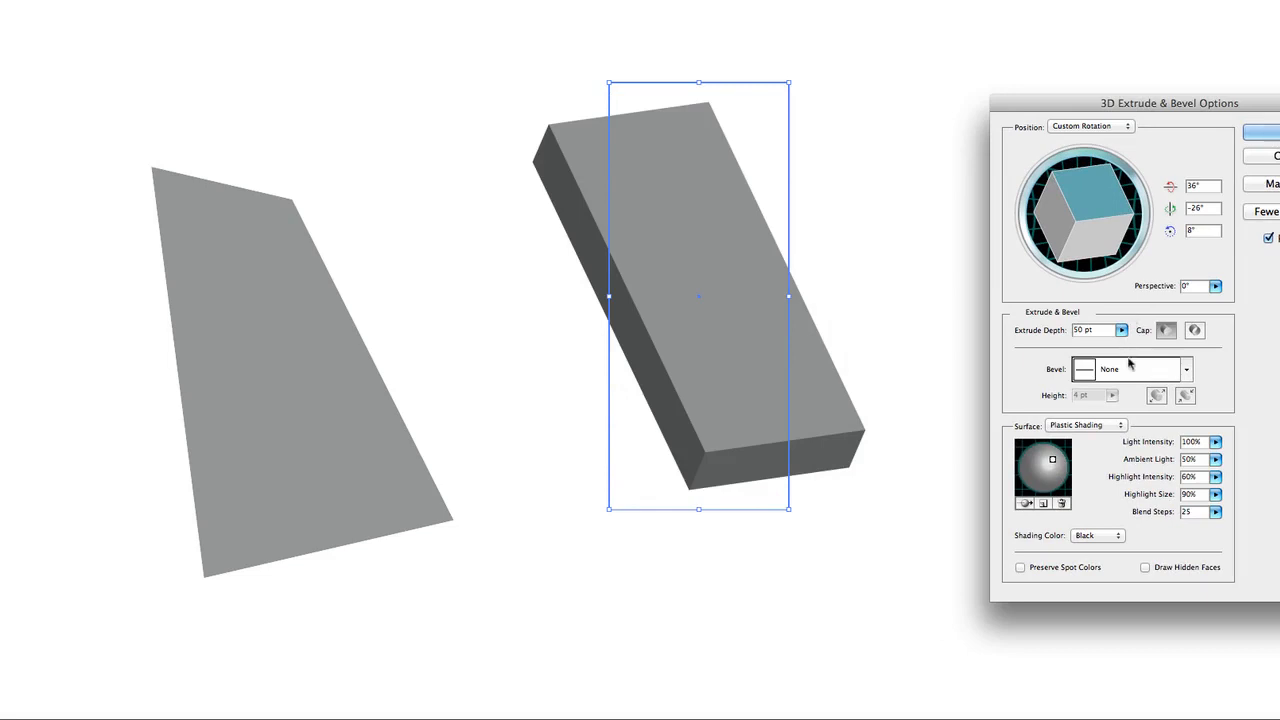
{"action": "left_click_drag", "start_coordinate": [1166, 307], "coordinate": [1195, 303]}
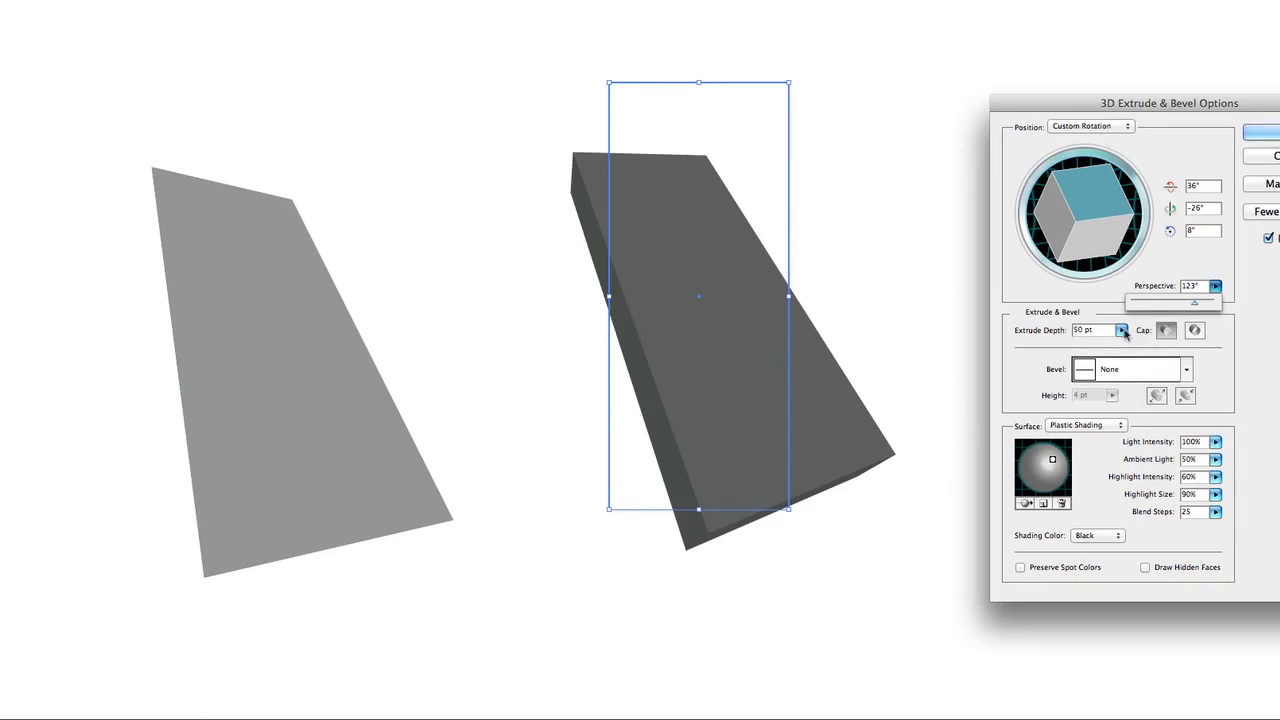
{"action": "left_click_drag", "start_coordinate": [1091, 348], "coordinate": [1045, 349]}
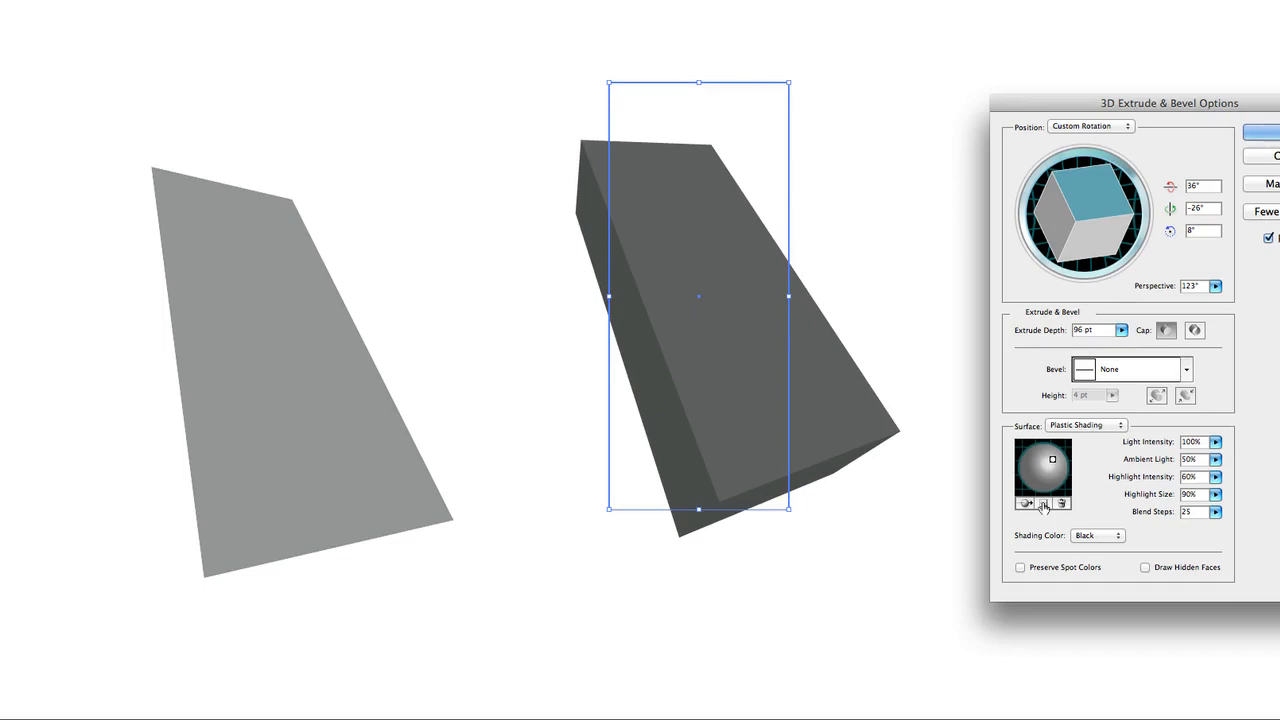
- Add two more lights near the top of the lighting sphere and turn on Draw Hidden Faces
{"action": "mouse_move", "coordinate": [1035, 473]}
{"action": "left_mouse_down"}
{"action": "mouse_move", "coordinate": [1030, 460]}
{"action": "mouse_move", "coordinate": [1046, 452]}
{"action": "left_mouse_up"}
{"action": "left_click", "coordinate": [1043, 503]}
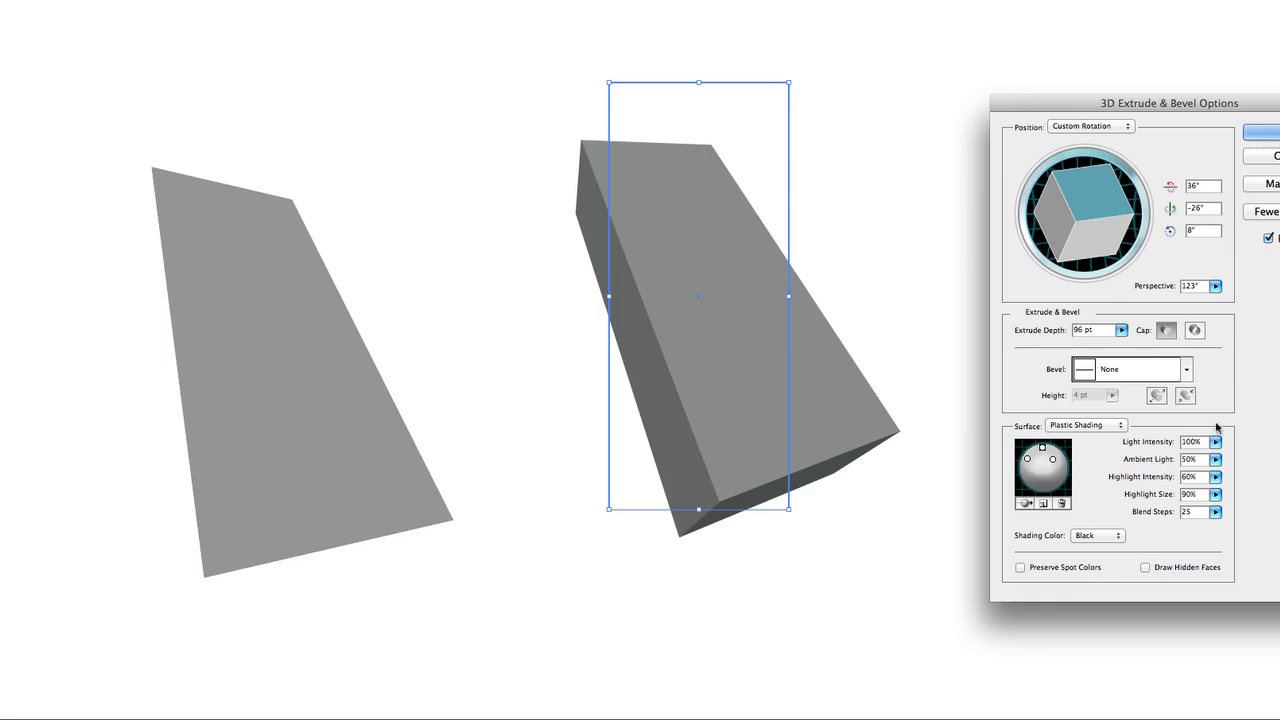
{"action": "left_click", "coordinate": [1146, 567]}
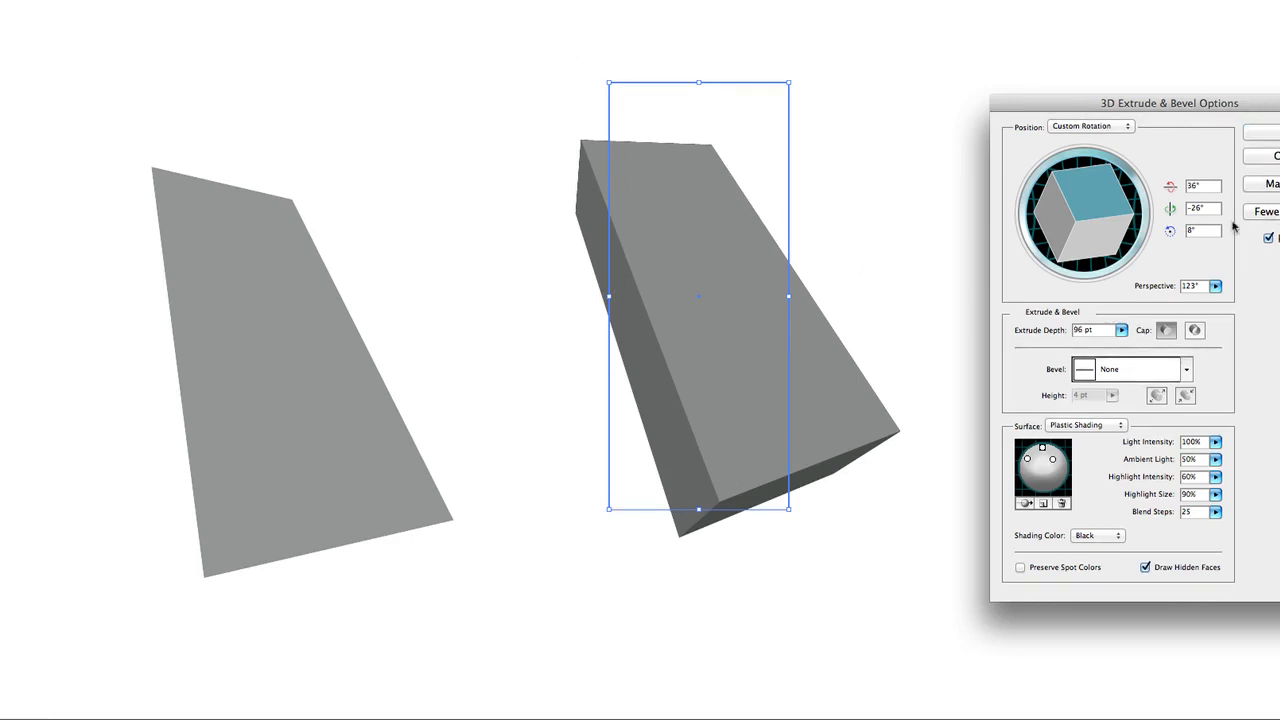
- Try the Classic, Complex 1, Complex 2, Complex 3 and Jaggy bevels on the extruded block
{"action": "left_click", "coordinate": [1186, 369]}
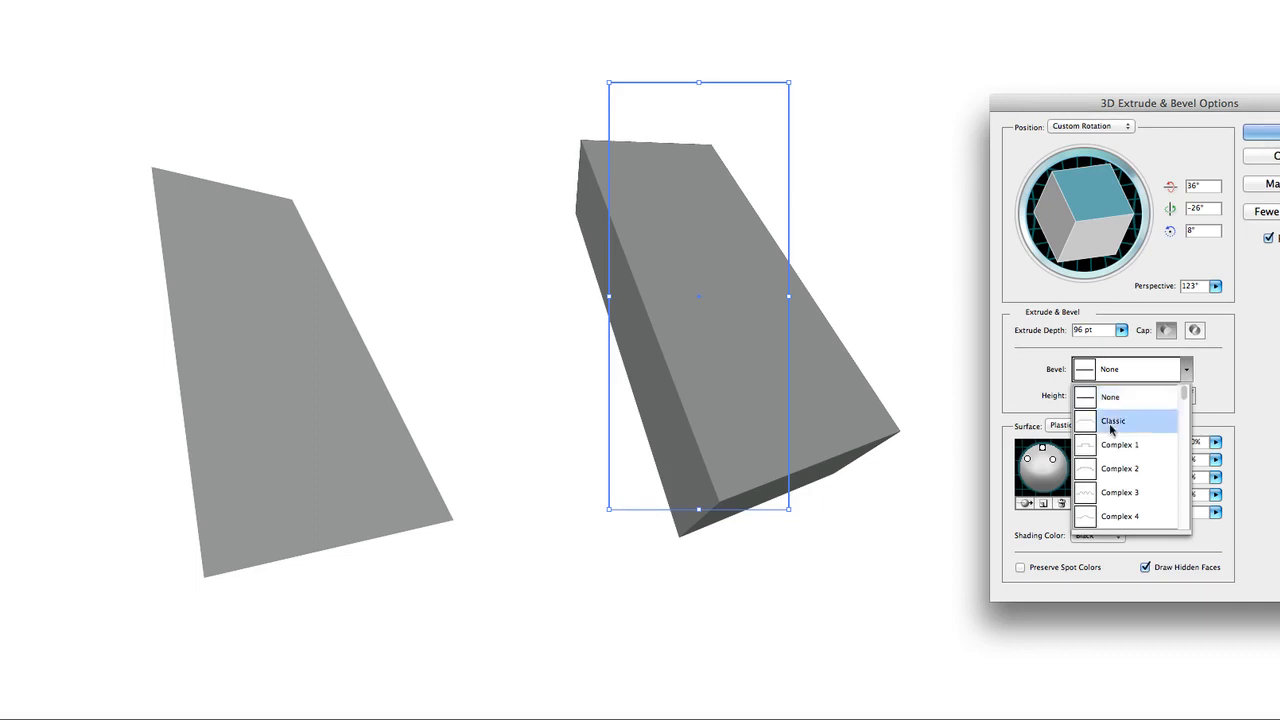
{"action": "left_click", "coordinate": [1112, 422]}
{"action": "left_click", "coordinate": [1186, 370]}
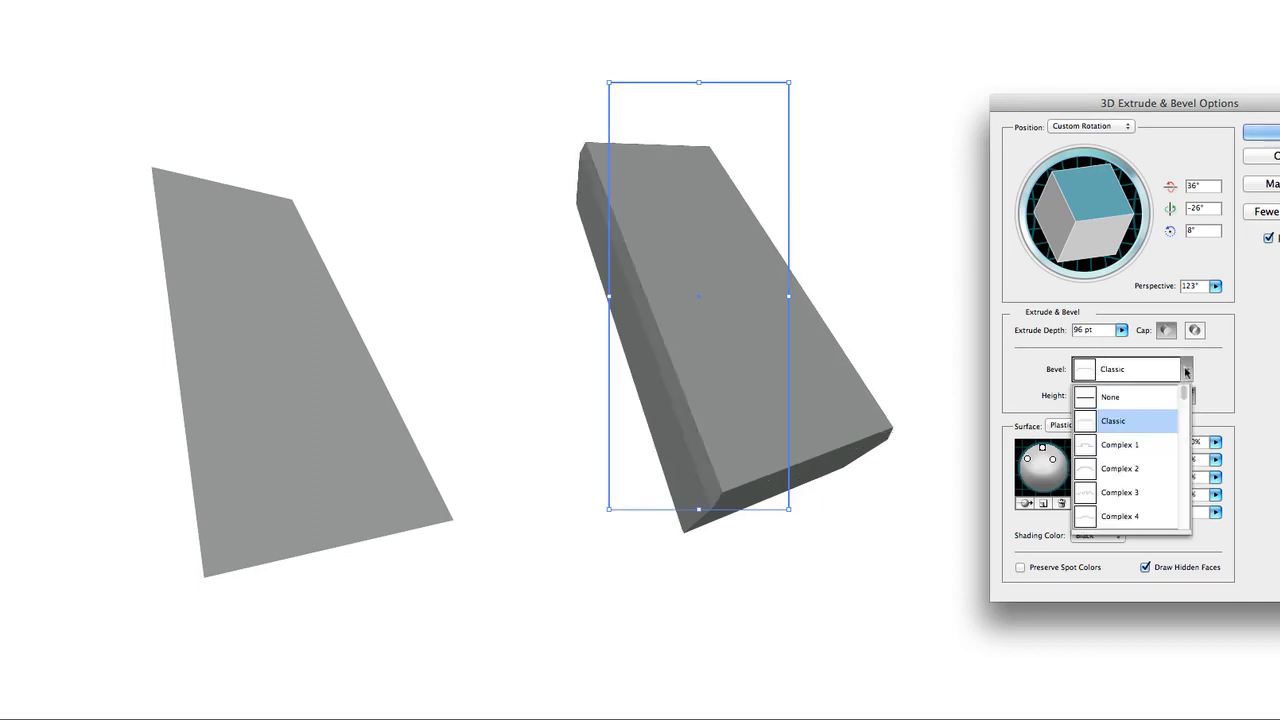
{"action": "left_click", "coordinate": [1120, 445]}
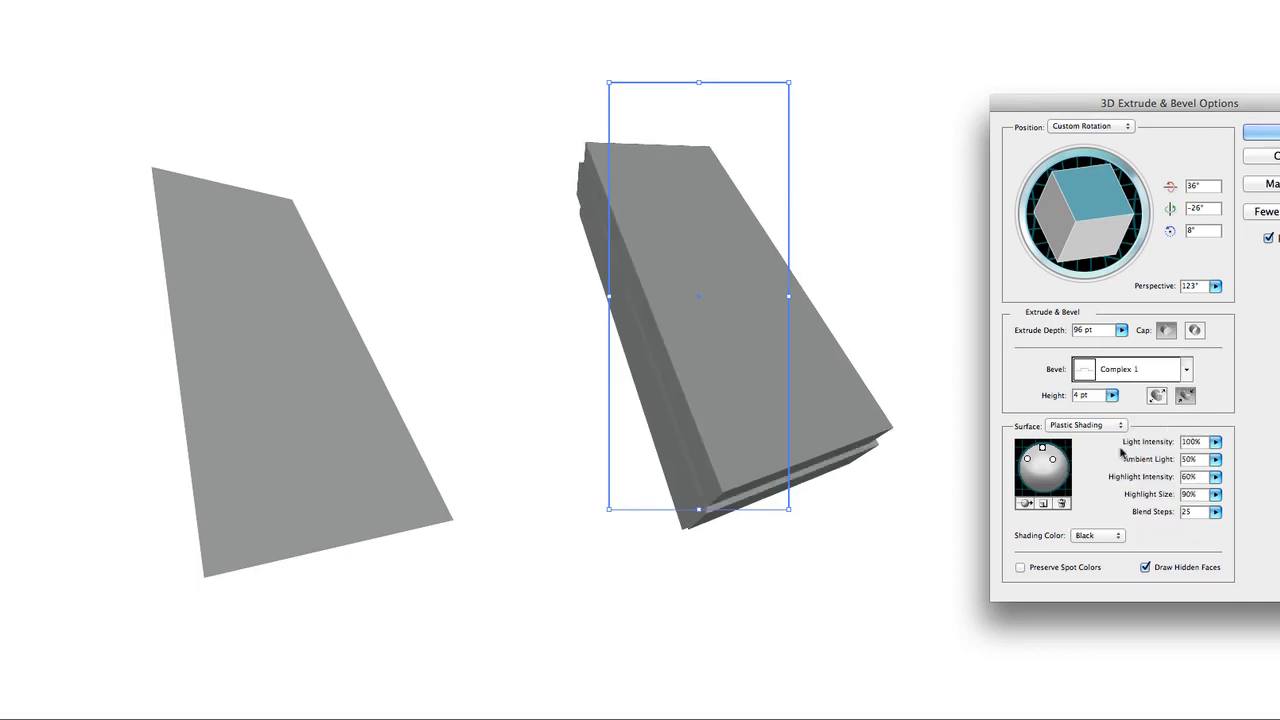
{"action": "left_click", "coordinate": [1188, 369]}
{"action": "left_click", "coordinate": [1136, 467]}
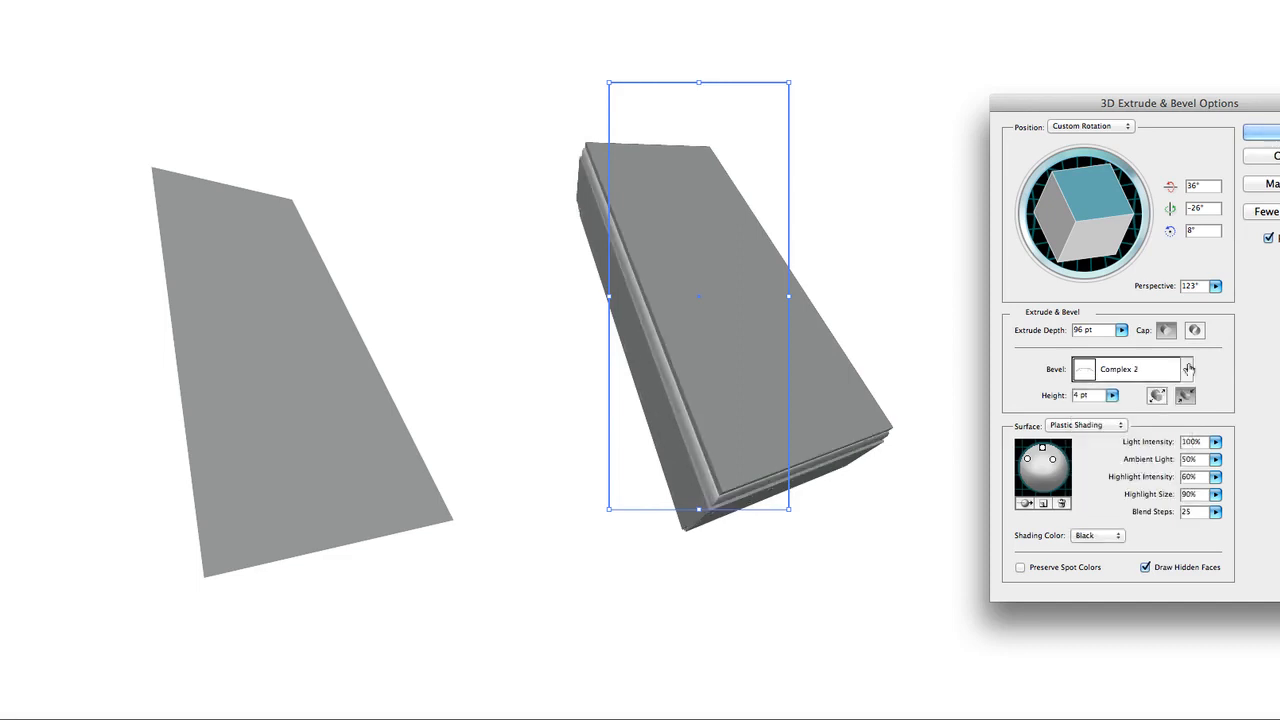
{"action": "left_click", "coordinate": [1188, 369]}
{"action": "left_click", "coordinate": [1136, 501]}
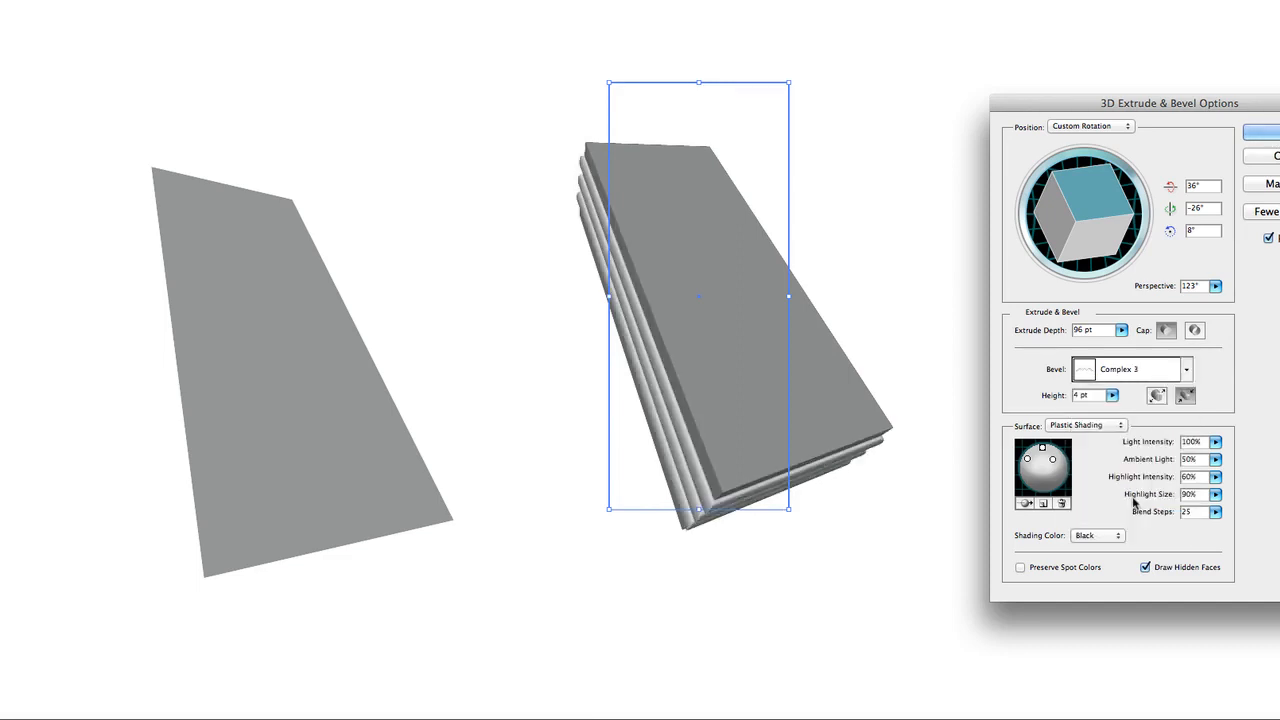
{"action": "left_click", "coordinate": [1187, 370]}
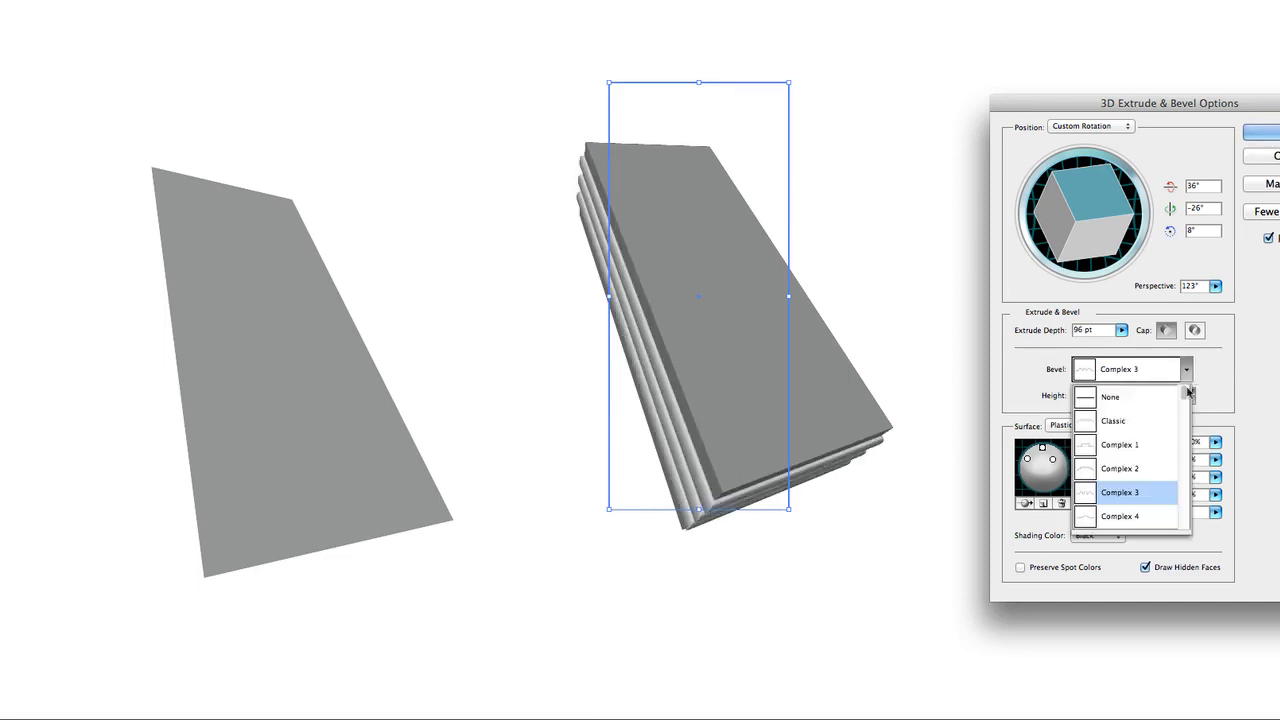
{"action": "scroll", "coordinate": [1132, 500], "scroll_direction": "down", "scroll_amount": 3}
{"action": "left_click", "coordinate": [1134, 449]}
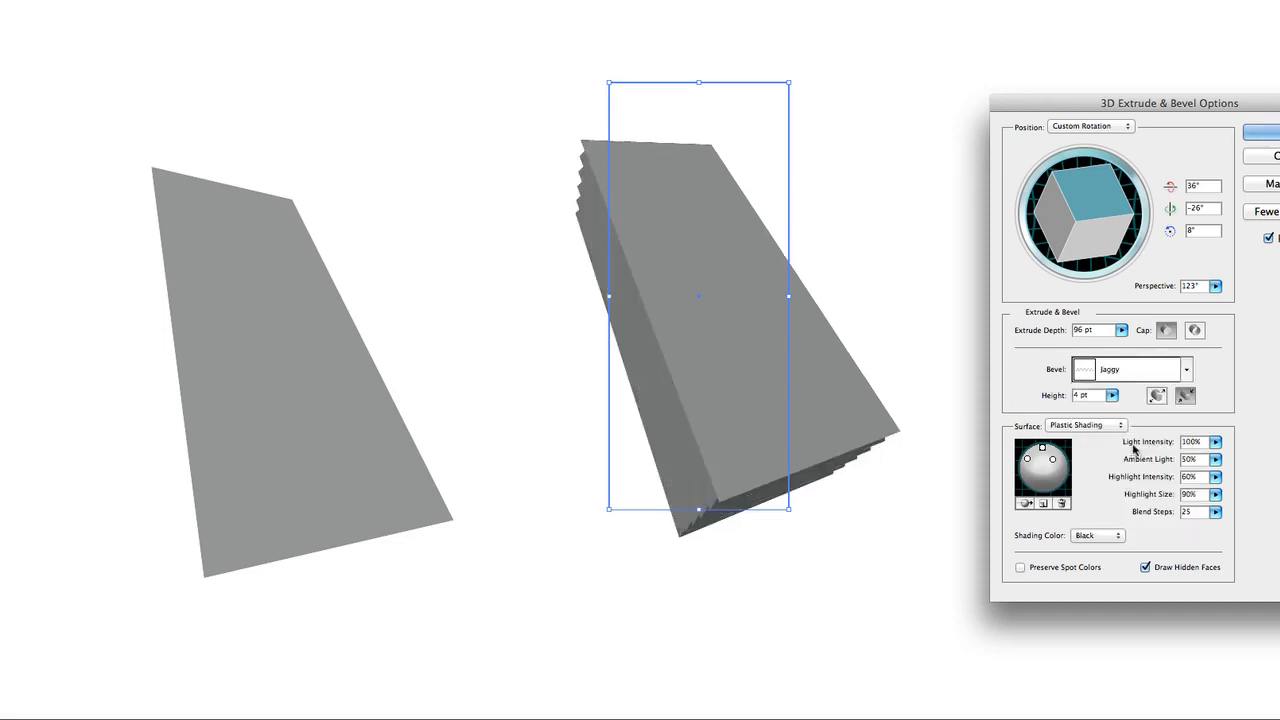
- Preview the Complex 4 and Rounded bevels on the block and switch back to Complex 4 for comparison
{"action": "left_click", "coordinate": [1188, 370]}
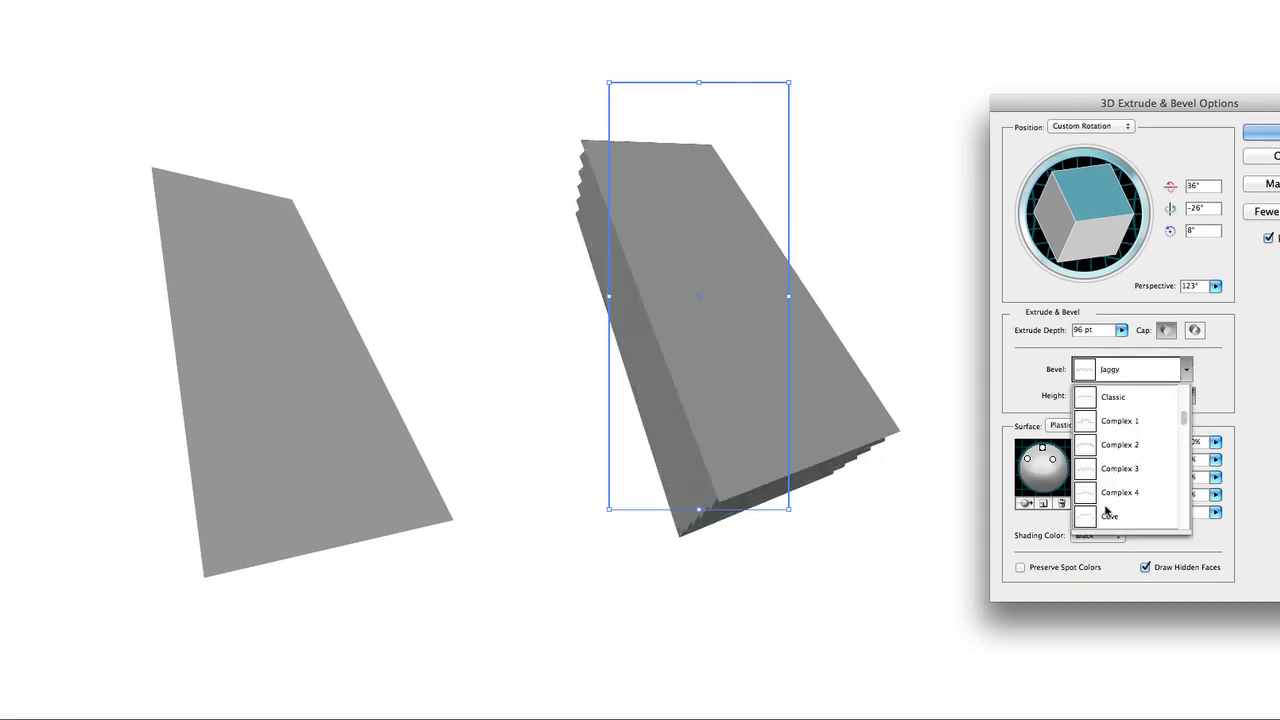
{"action": "left_click", "coordinate": [1116, 492]}
{"action": "left_click", "coordinate": [1178, 378]}
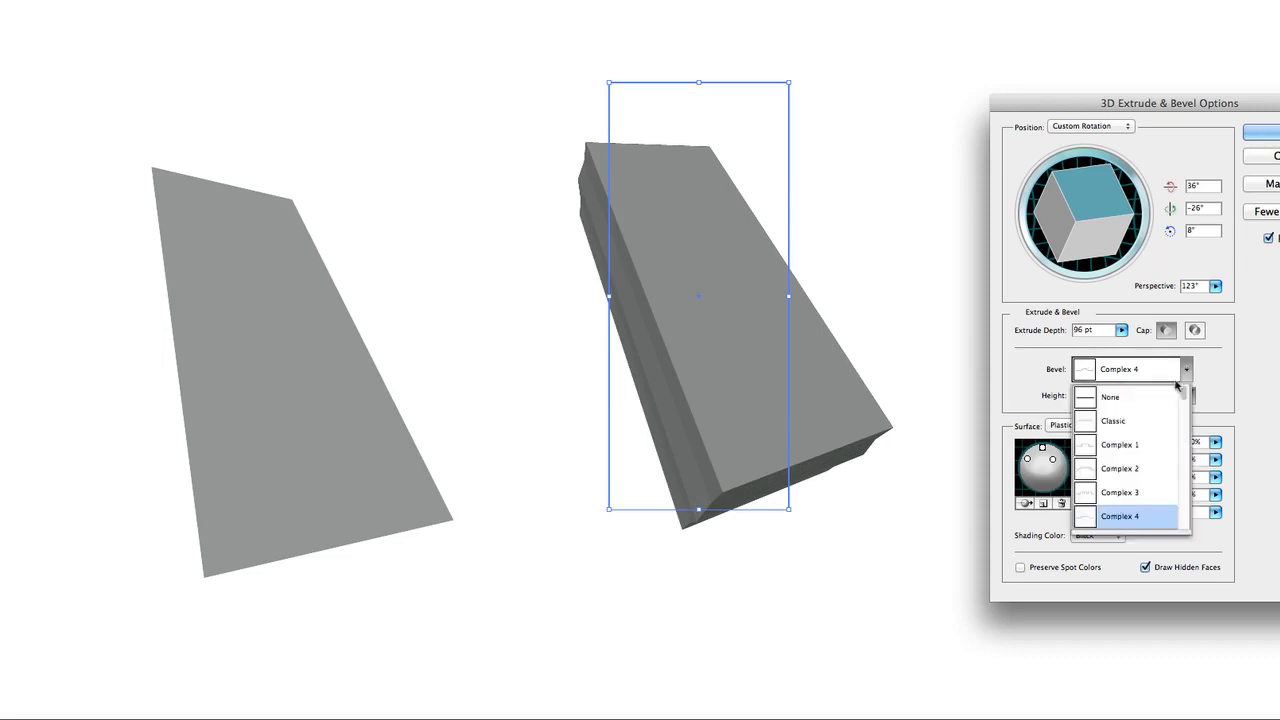
{"action": "scroll", "coordinate": [1094, 502], "scroll_direction": "down", "scroll_amount": 3}
{"action": "left_click", "coordinate": [1112, 490]}
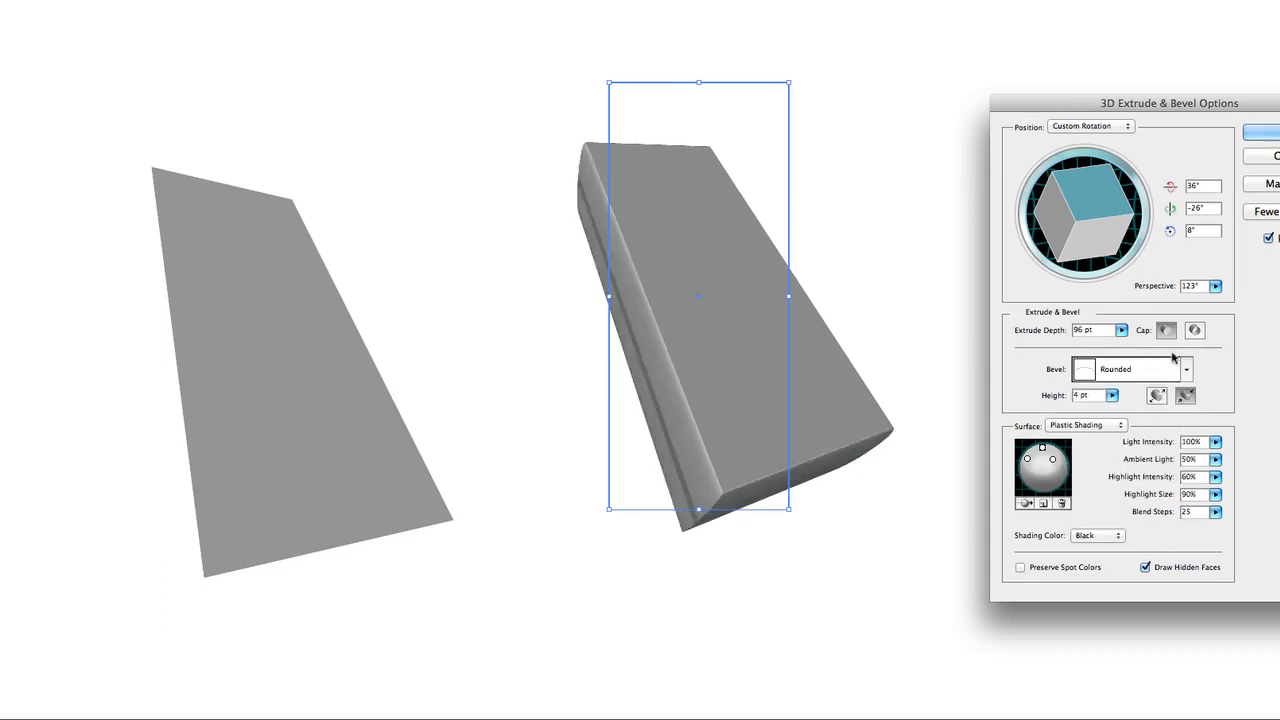
{"action": "left_click", "coordinate": [1186, 369]}
{"action": "left_click", "coordinate": [1107, 462]}
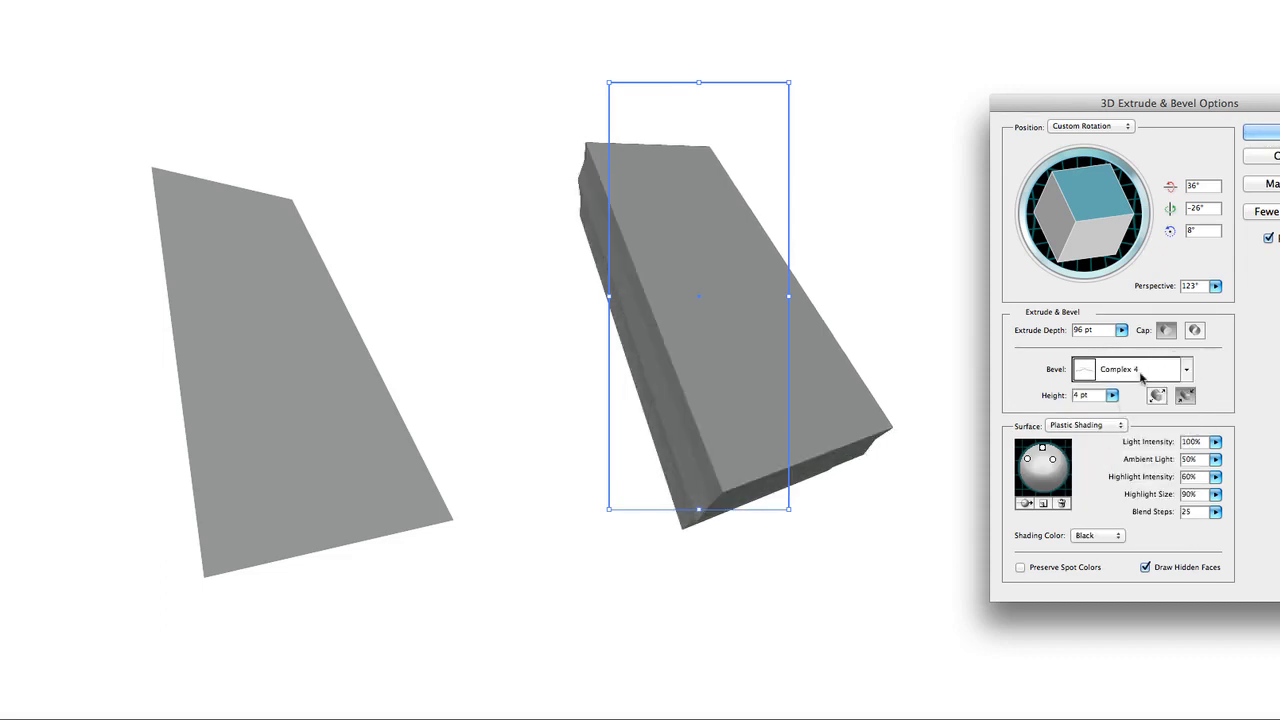
- Set the block's bevel to Complex 1, apply the Extrude & Bevel effect and deselect the block
{"action": "left_click", "coordinate": [1186, 369]}
{"action": "left_click", "coordinate": [1121, 470]}
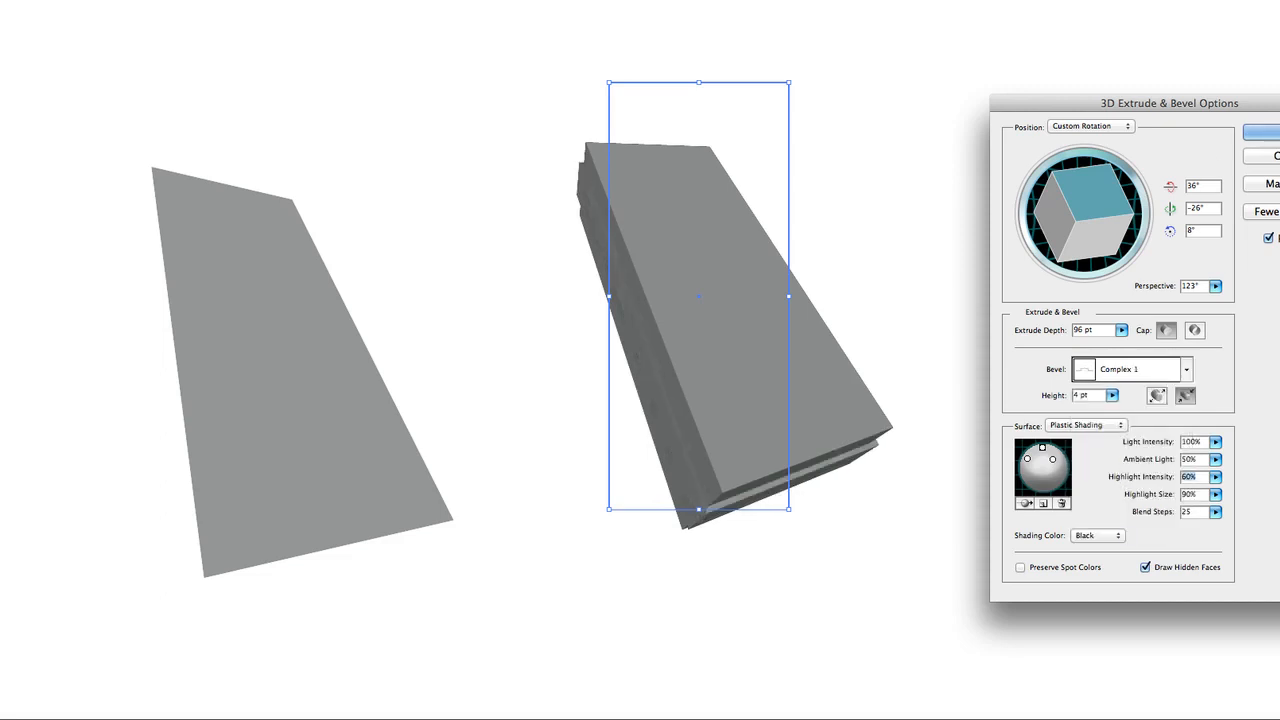
{"action": "key", "text": "Return"}
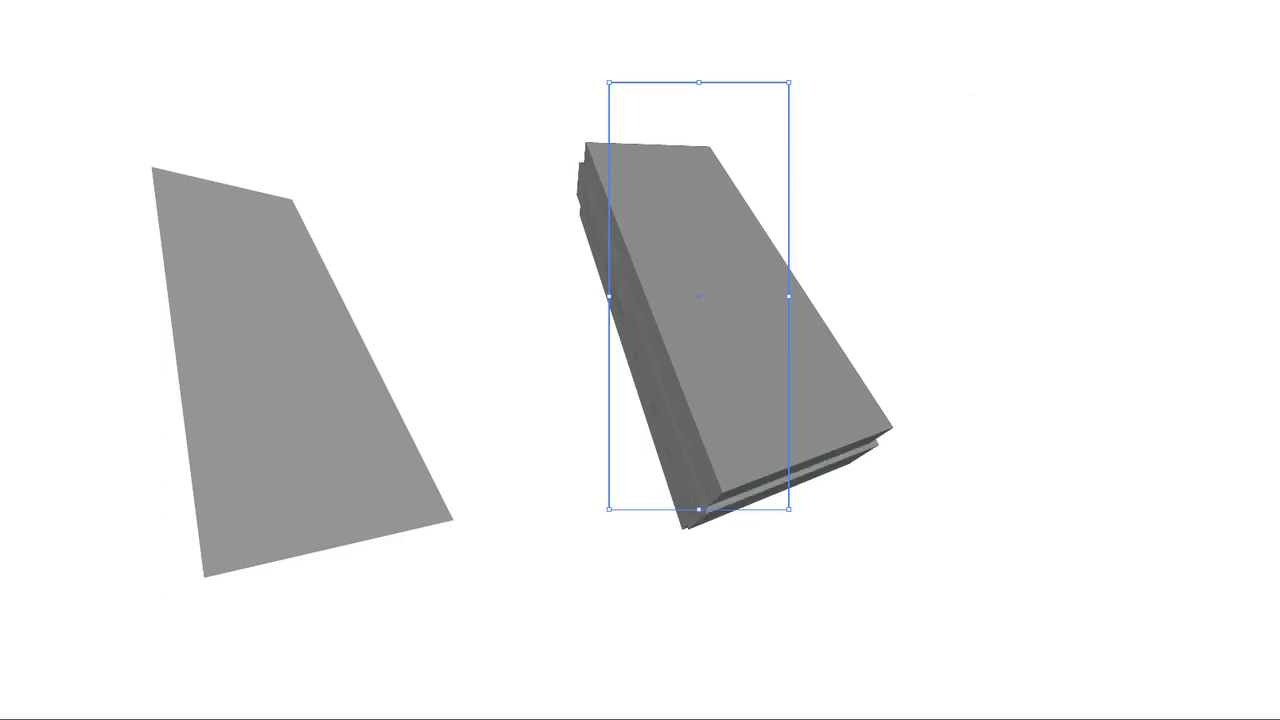
{"action": "left_click", "coordinate": [981, 240]}
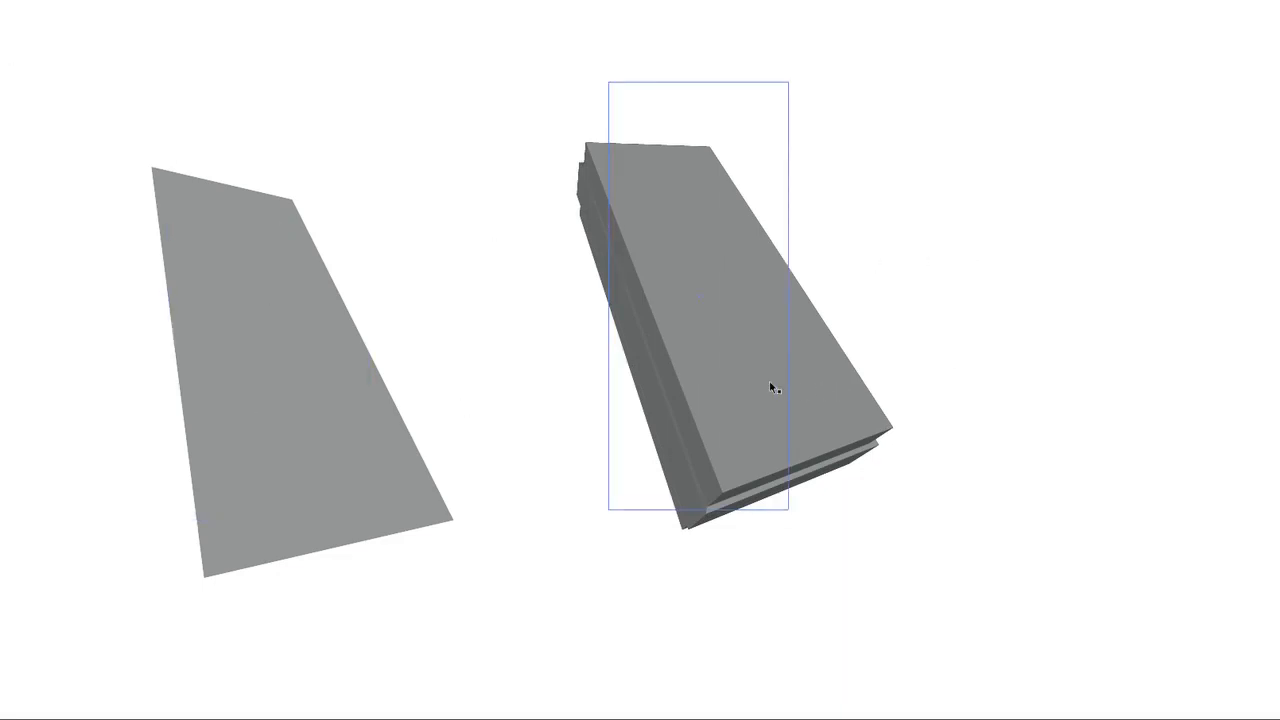
- Place a copy of the extruded block towards the artboard's right side and strip its 3D effect to leave a flat rectangle
{"action": "left_click_drag", "start_coordinate": [769, 381], "coordinate": [1032, 410]}
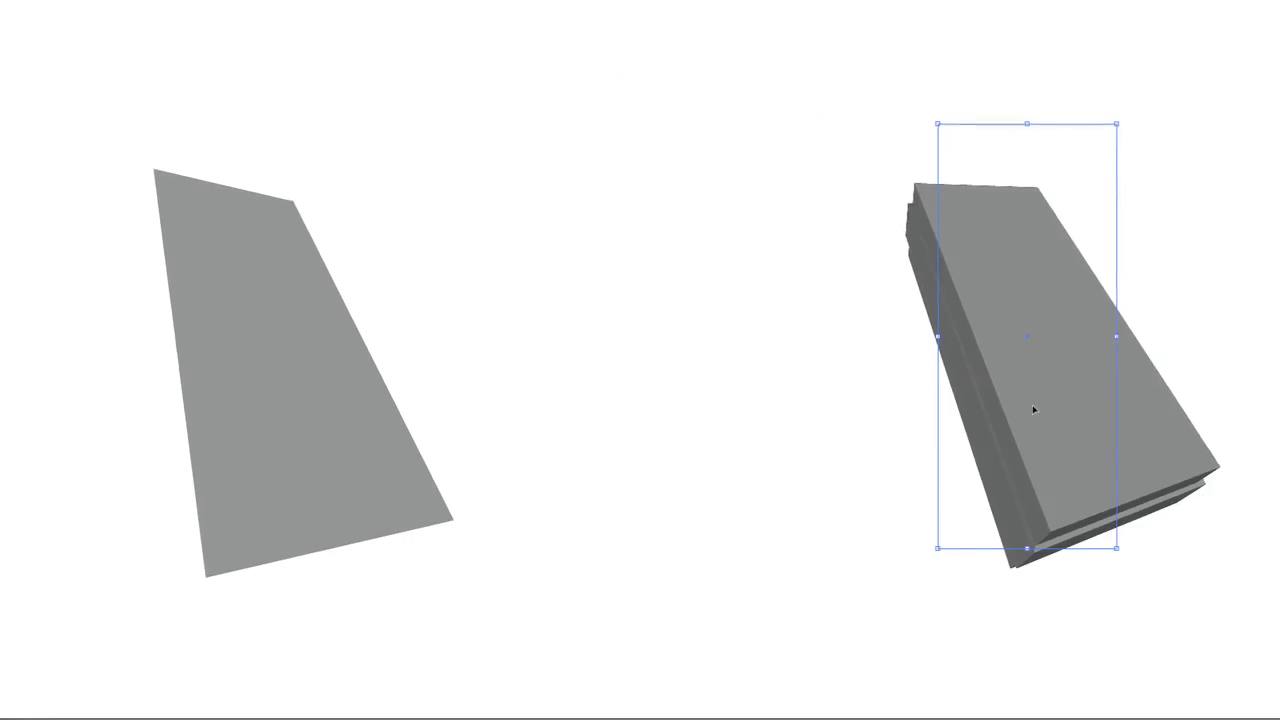
{"action": "key", "text": "ctrl+z"}
{"action": "key", "text": "ctrl+v"}
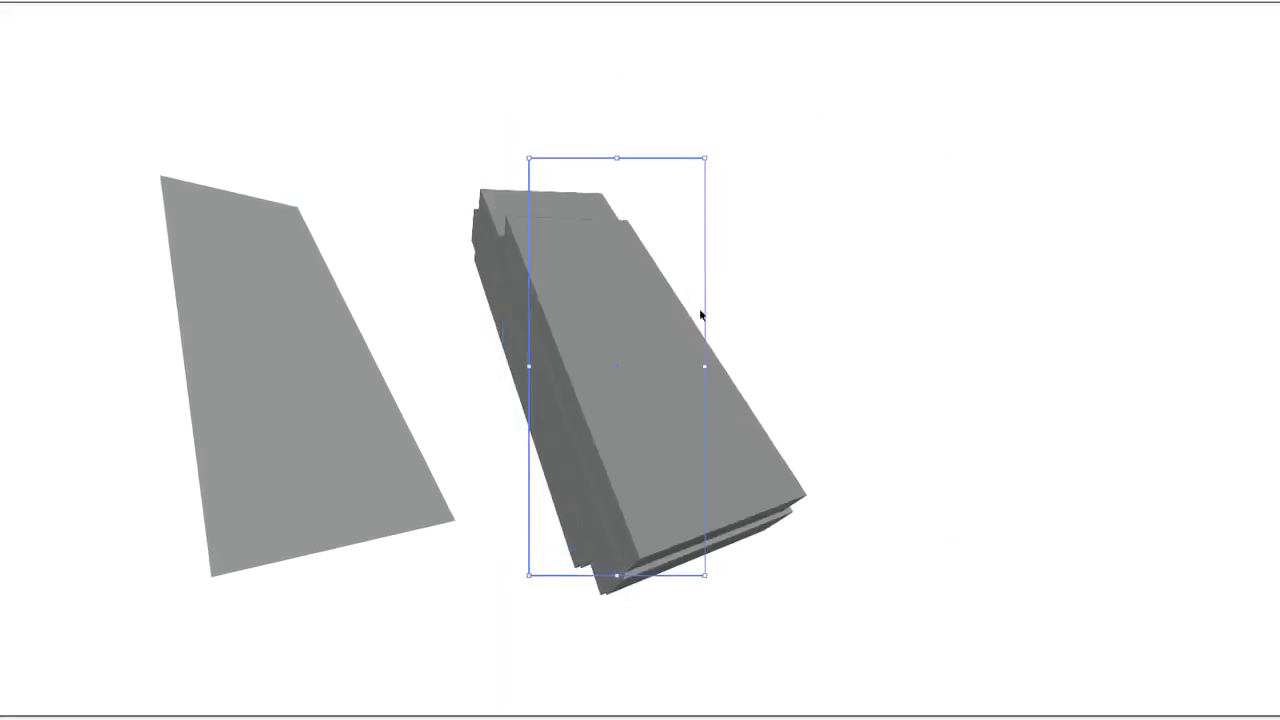
{"action": "left_click_drag", "start_coordinate": [673, 353], "coordinate": [1036, 348]}
{"action": "left_click_drag", "start_coordinate": [1062, 402], "coordinate": [1064, 362]}
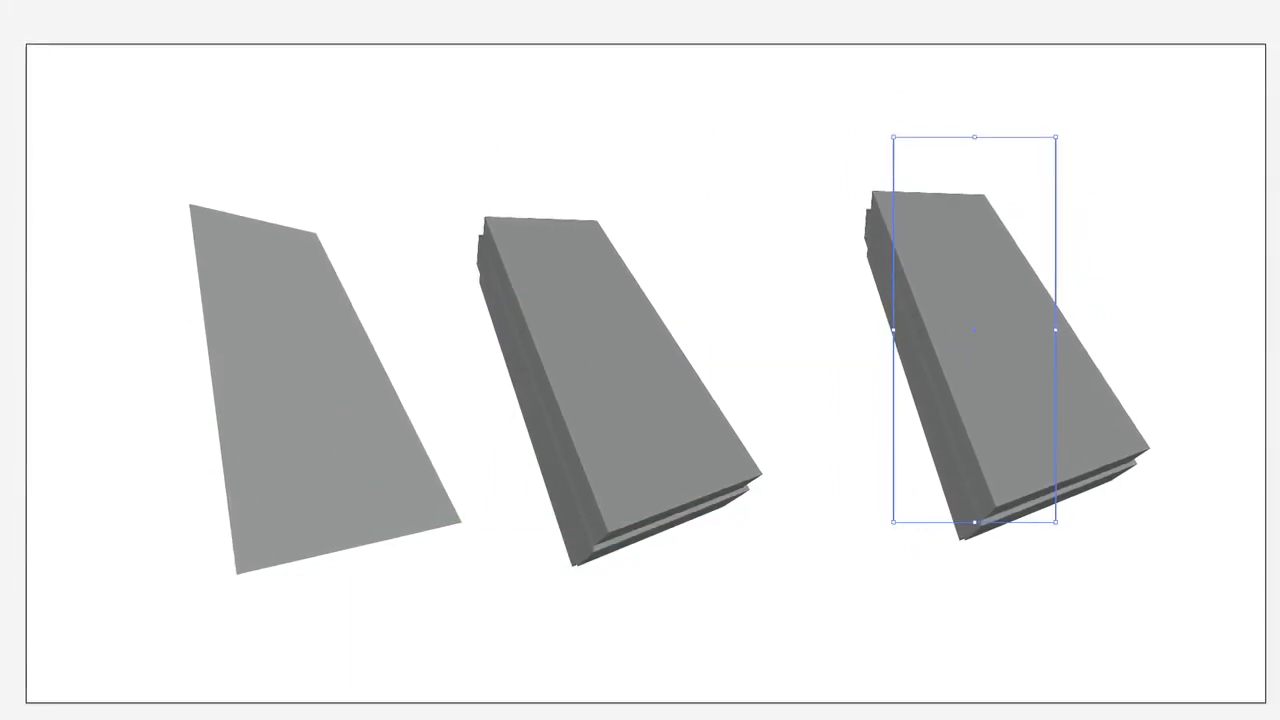
{"action": "left_click_drag", "start_coordinate": [990, 342], "coordinate": [963, 390]}
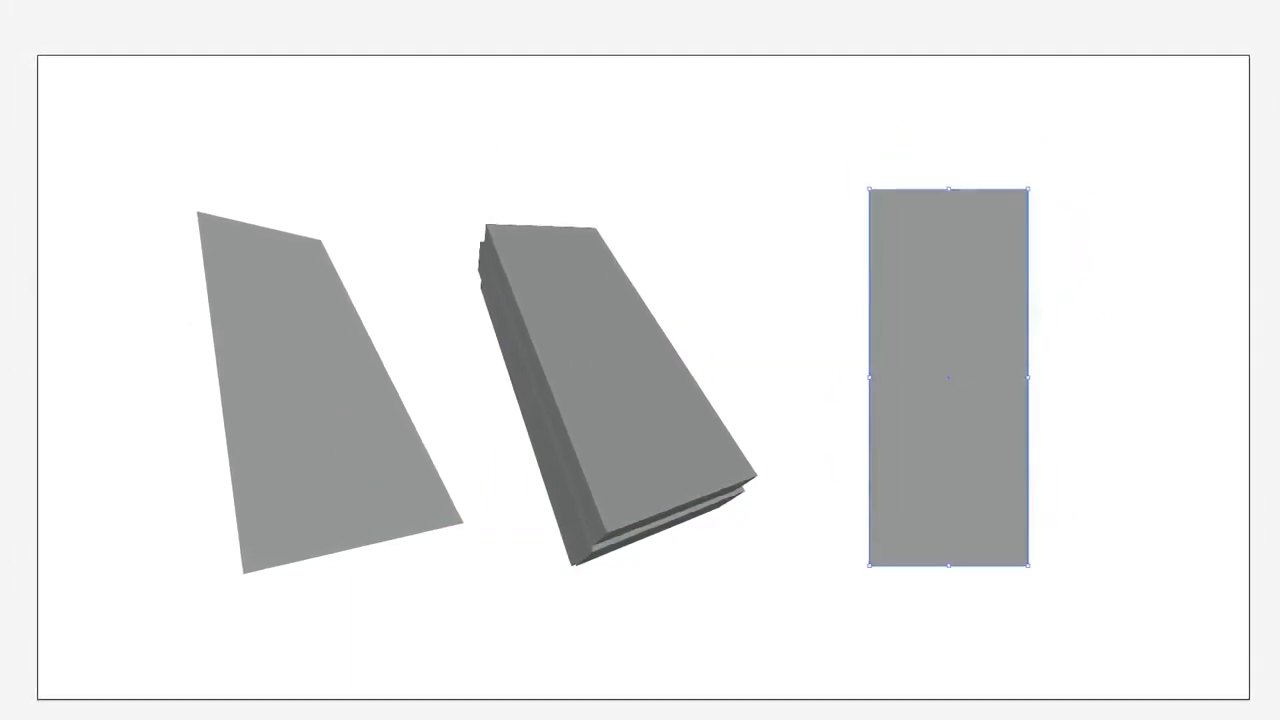
- Start the 3D Revolve effect on the copied rectangle with preview on, keeping the options dialog clear of the shape
{"action": "left_click", "coordinate": [187, 0]}
{"action": "mouse_move", "coordinate": [262, 0]}
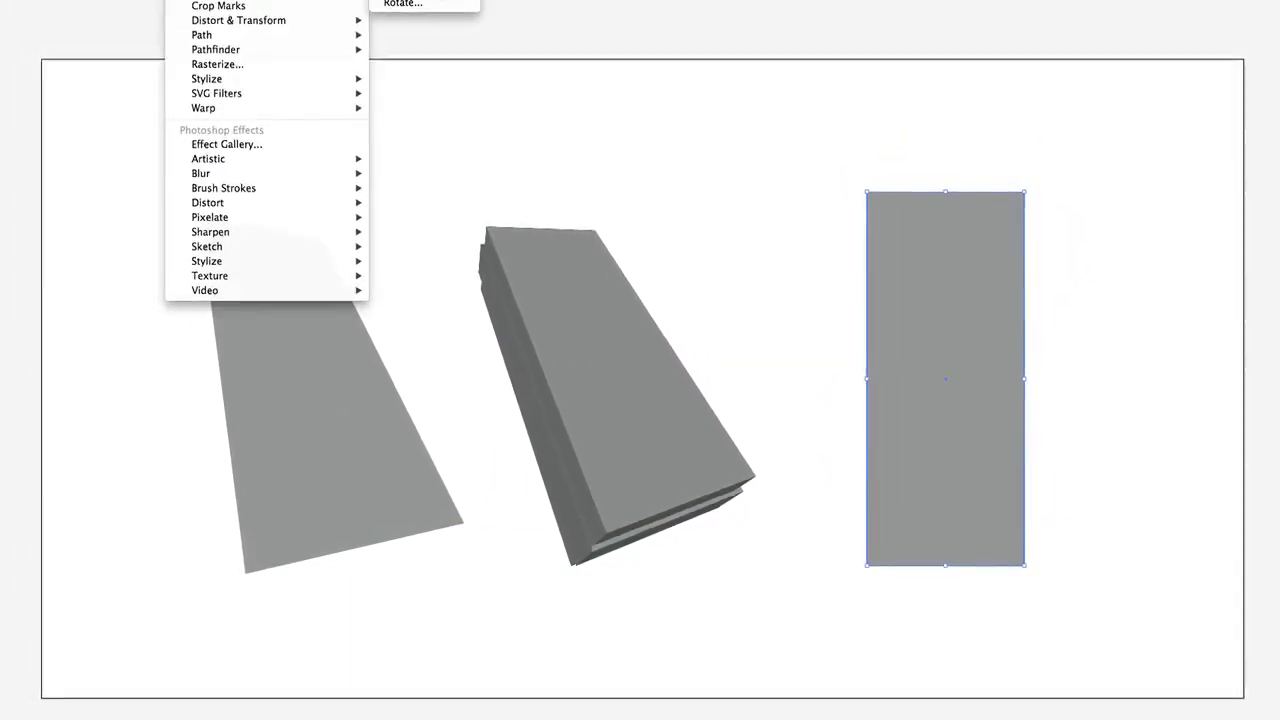
{"action": "left_click", "coordinate": [403, 0]}
{"action": "left_click_drag", "start_coordinate": [1055, 148], "coordinate": [397, 16]}
{"action": "left_click", "coordinate": [519, 144]}
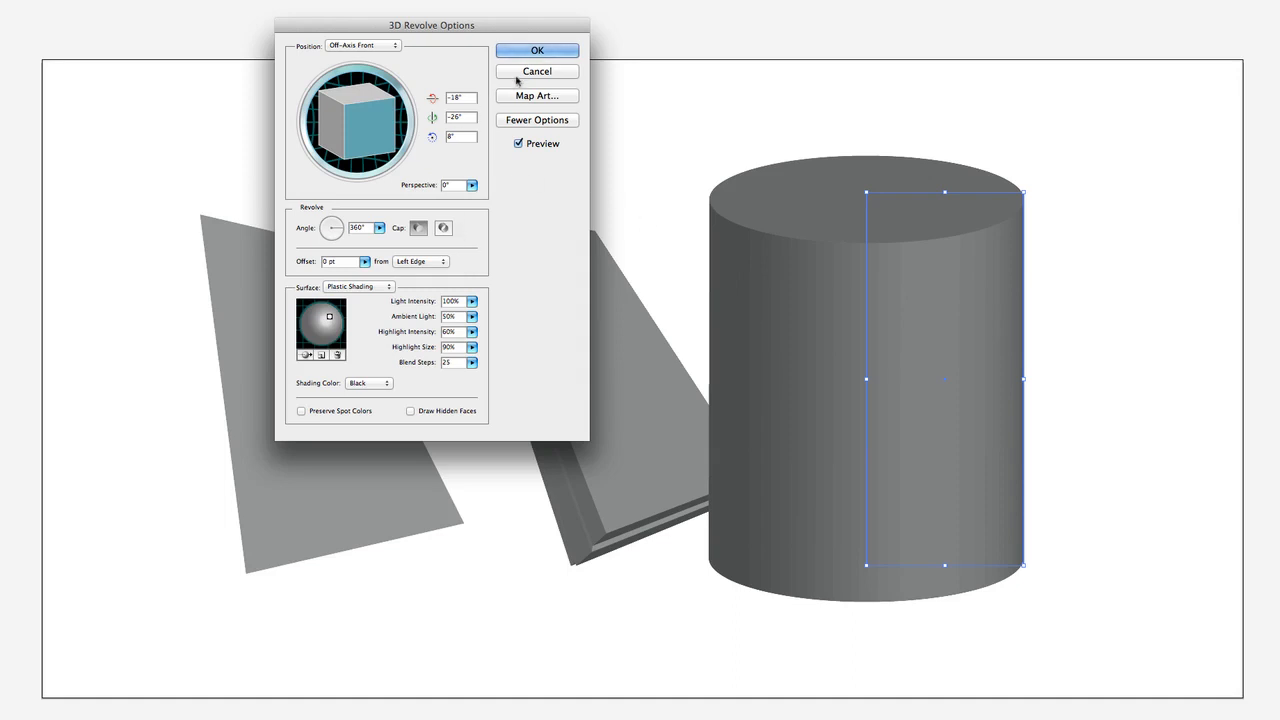
- Set the revolved shape's perspective to 103° and rotate it to 25°, -28° and 11°
{"action": "left_click", "coordinate": [472, 185]}
{"action": "mouse_move", "coordinate": [443, 200]}
{"action": "left_mouse_down"}
{"action": "mouse_move", "coordinate": [409, 204]}
{"action": "mouse_move", "coordinate": [448, 202]}
{"action": "mouse_move", "coordinate": [430, 203]}
{"action": "left_mouse_up"}
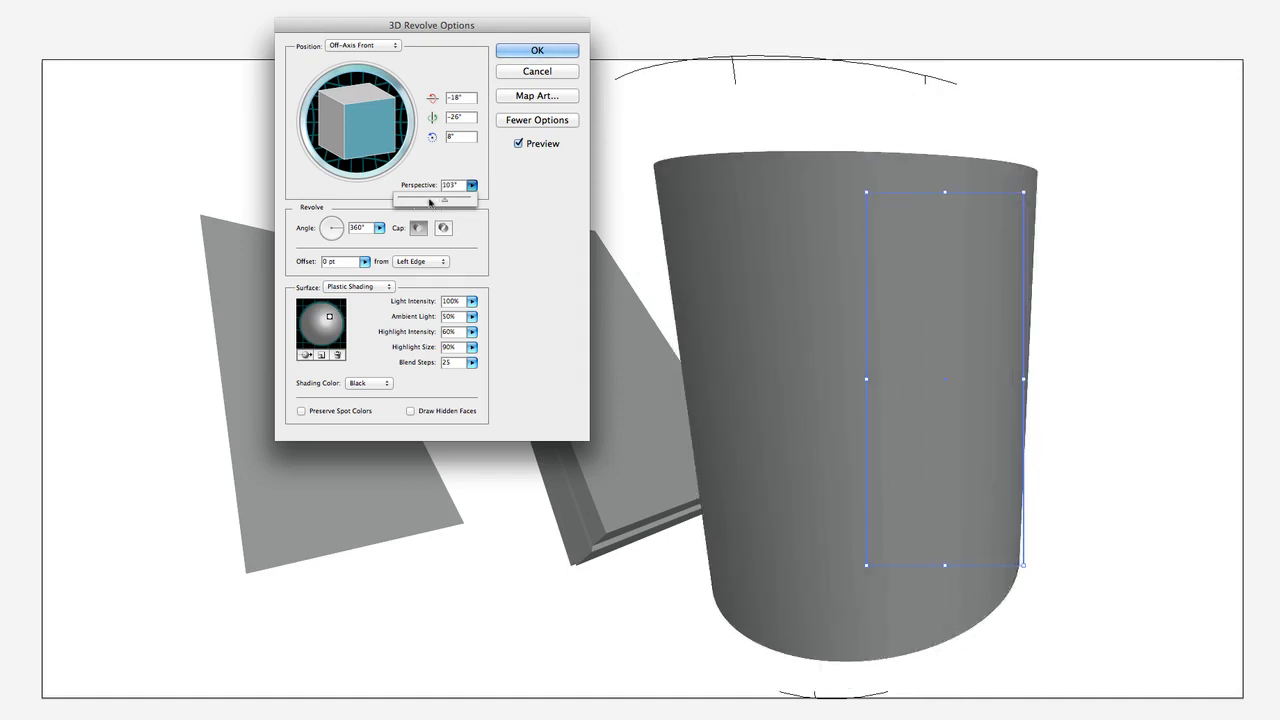
{"action": "left_click", "coordinate": [382, 148]}
{"action": "mouse_move", "coordinate": [410, 147]}
{"action": "left_mouse_down"}
{"action": "mouse_move", "coordinate": [362, 139]}
{"action": "mouse_move", "coordinate": [366, 119]}
{"action": "left_mouse_up"}
{"action": "left_click", "coordinate": [376, 154]}
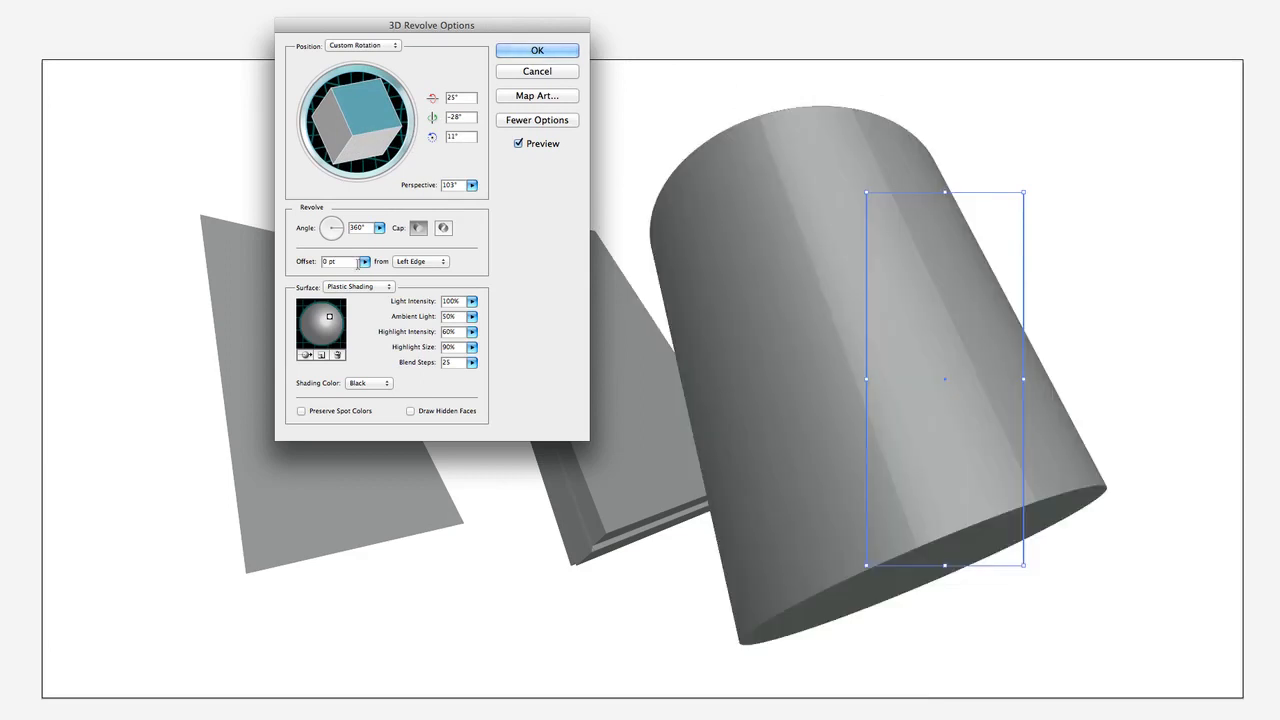
- Raise the revolve offset from the left edge to 162 pt to widen the hollow centre of the revolved shape
{"action": "left_click", "coordinate": [364, 261]}
{"action": "mouse_move", "coordinate": [298, 277]}
{"action": "left_mouse_down"}
{"action": "mouse_move", "coordinate": [337, 277]}
{"action": "mouse_move", "coordinate": [302, 279]}
{"action": "left_mouse_up"}
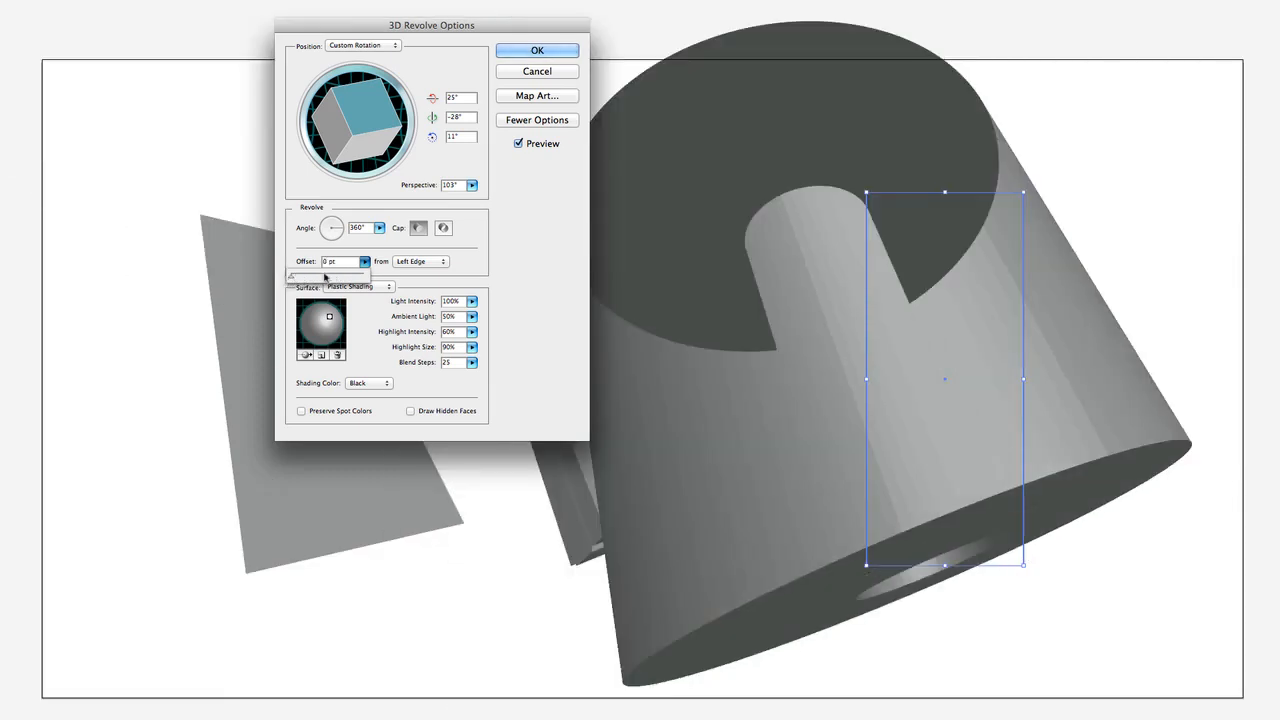
{"action": "left_click", "coordinate": [347, 263]}
{"action": "key", "text": "Up"}
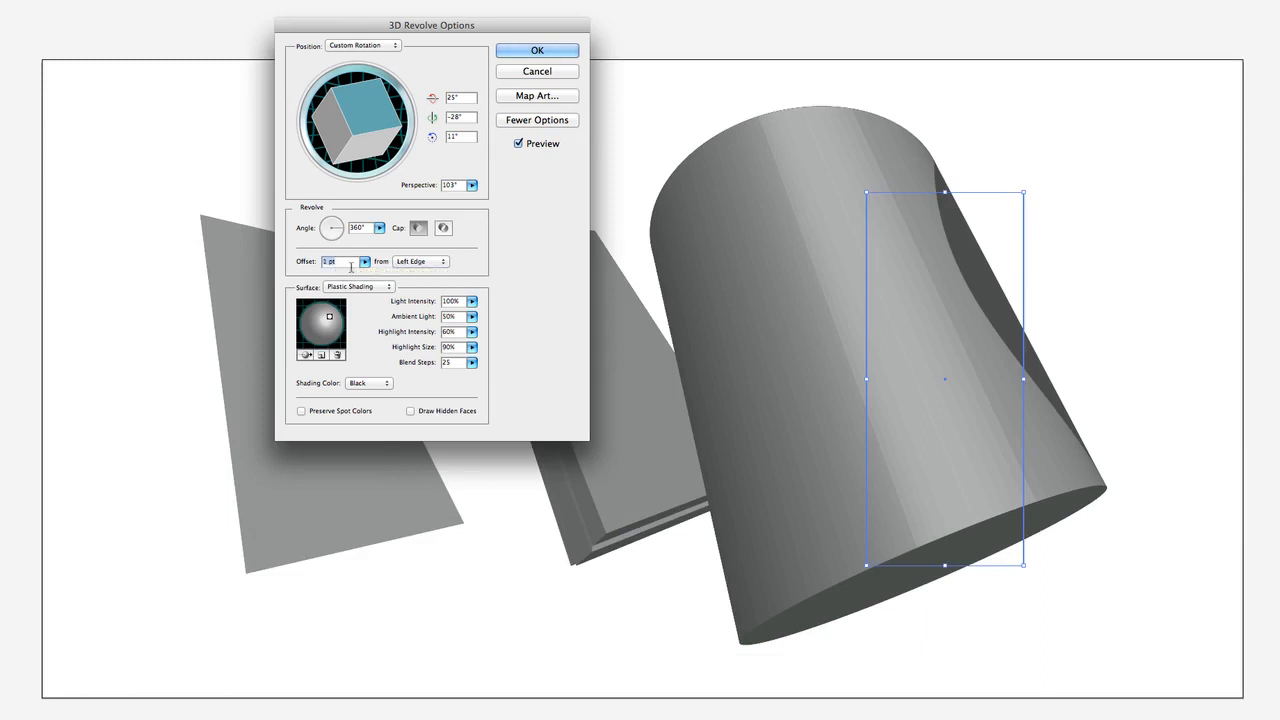
{"action": "key", "text": "Up"}
{"action": "key", "text": "Up"}
{"action": "key", "text": "Up"}
{"action": "key", "text": "Up"}
{"action": "key", "text": "Up"}
{"action": "key", "text": "Up"}
{"action": "key", "text": "Up"}
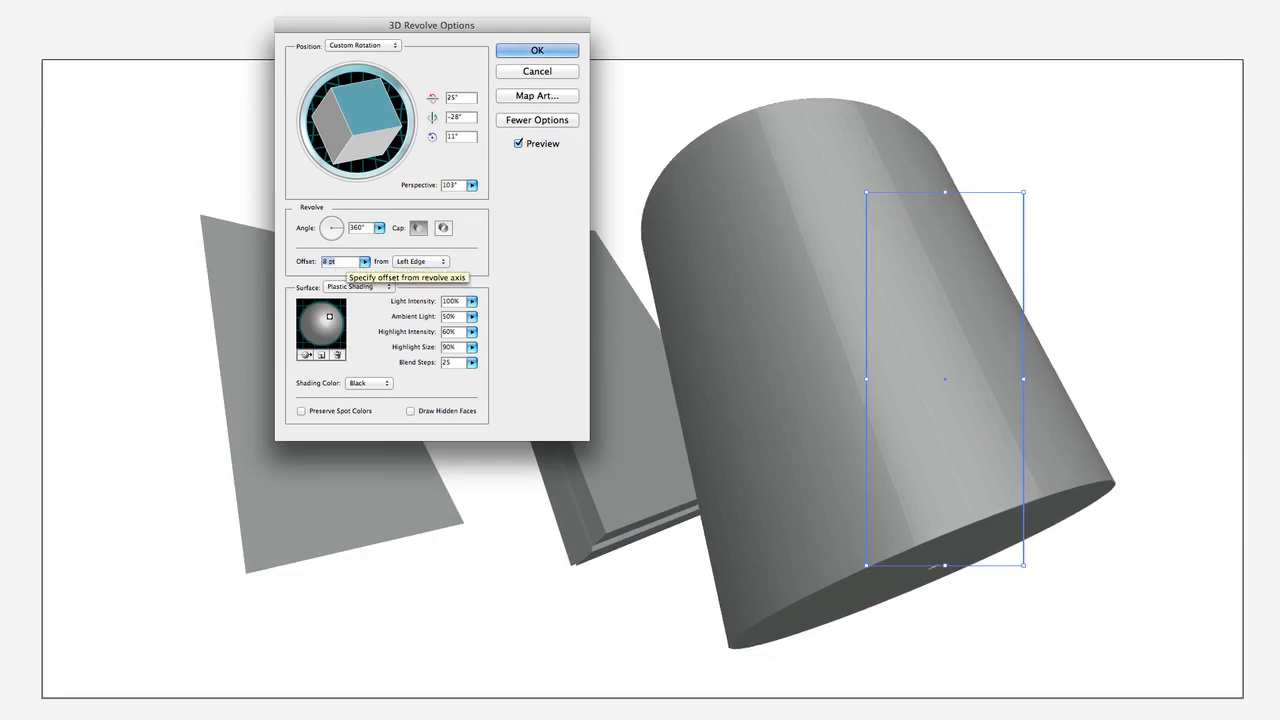
{"action": "key", "text": "Up"}
{"action": "key", "text": "Up"}
{"action": "key", "text": "Up"}
{"action": "key", "text": "Up"}
{"action": "key", "text": "Up"}
{"action": "key", "text": "Up"}
{"action": "key", "text": "Up"}
{"action": "key", "text": "Up"}
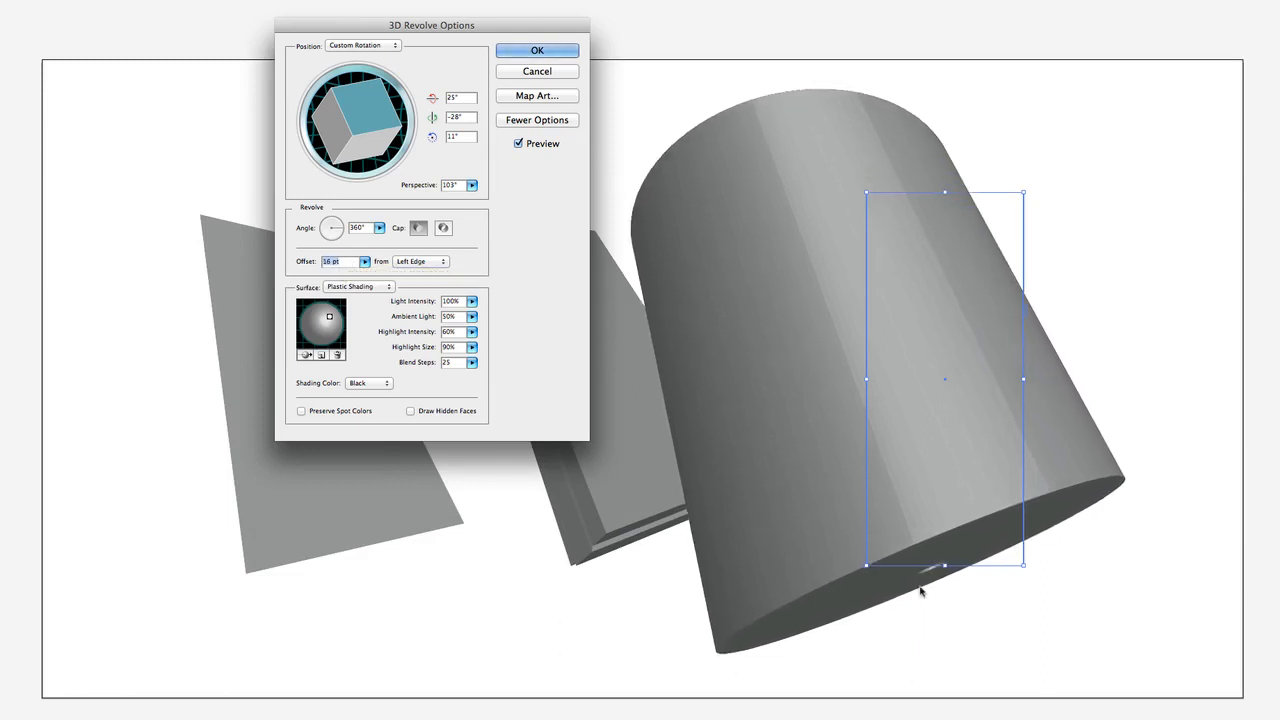
{"action": "key", "text": "Up"}
{"action": "key", "text": "Up"}
{"action": "key", "text": "Up"}
{"action": "key", "text": "Up"}
{"action": "key", "text": "Up"}
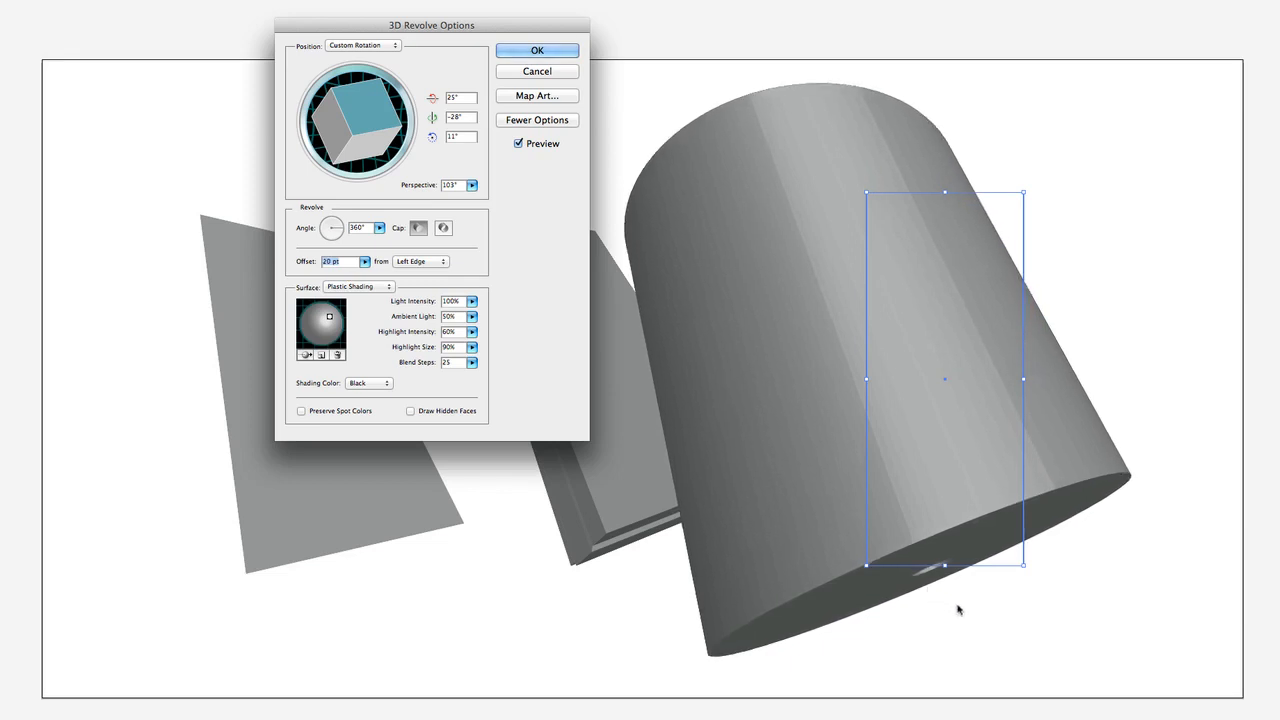
{"action": "key", "text": "Up"}
{"action": "key", "text": "Up"}
{"action": "key", "text": "Up"}
{"action": "key", "text": "Up"}
{"action": "key", "text": "Up"}
{"action": "key", "text": "Up"}
{"action": "key", "text": "Up"}
{"action": "key", "text": "Up"}
{"action": "key", "text": "Up"}
{"action": "key", "text": "Up"}
{"action": "key", "text": "Up"}
{"action": "key", "text": "Up"}
{"action": "key", "text": "Up"}
{"action": "key", "text": "Up"}
{"action": "key", "text": "Up"}
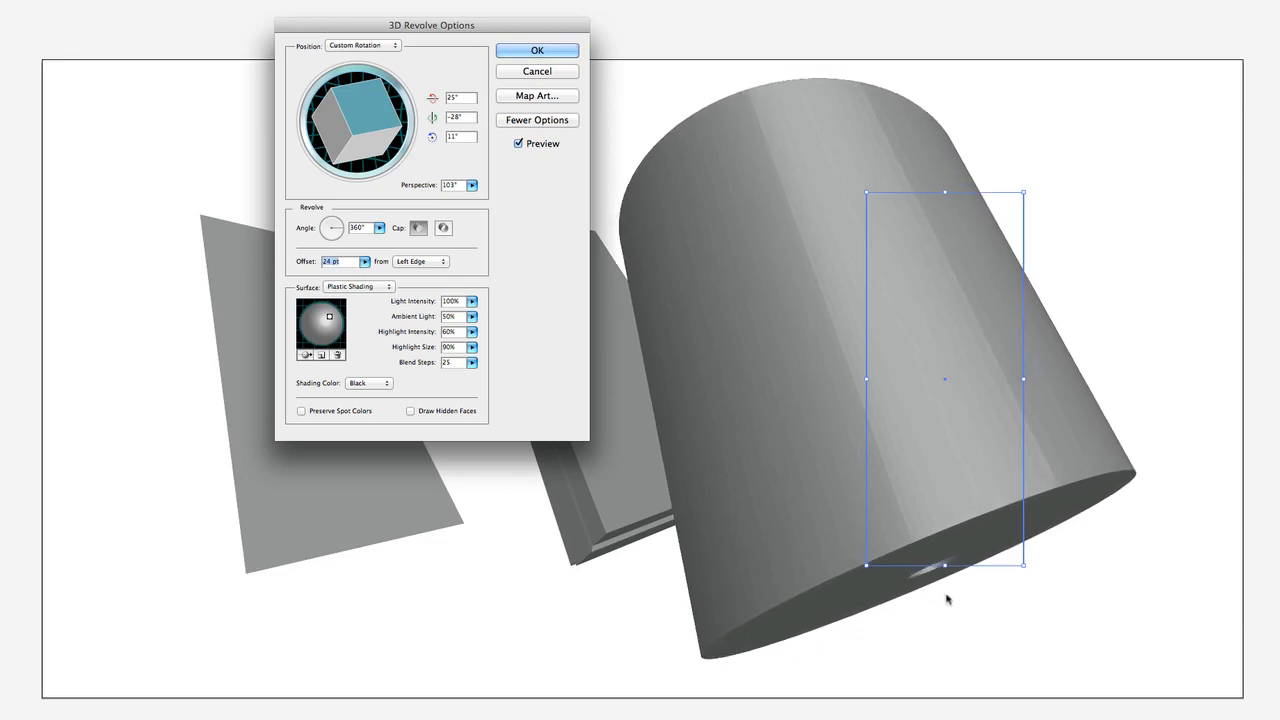
{"action": "key", "text": "Up"}
{"action": "key", "text": "Up"}
{"action": "key", "text": "Up"}
{"action": "key", "text": "Up"}
{"action": "key", "text": "Up"}
{"action": "key", "text": "Up"}
{"action": "key", "text": "Up"}
{"action": "key", "text": "Up"}
{"action": "key", "text": "Up"}
{"action": "key", "text": "Up"}
{"action": "key", "text": "Up"}
{"action": "key", "text": "Up"}
{"action": "key", "text": "Up"}
{"action": "key", "text": "Up"}
{"action": "key", "text": "Up"}
{"action": "key", "text": "Up"}
{"action": "key", "text": "Up"}
{"action": "key", "text": "Up"}
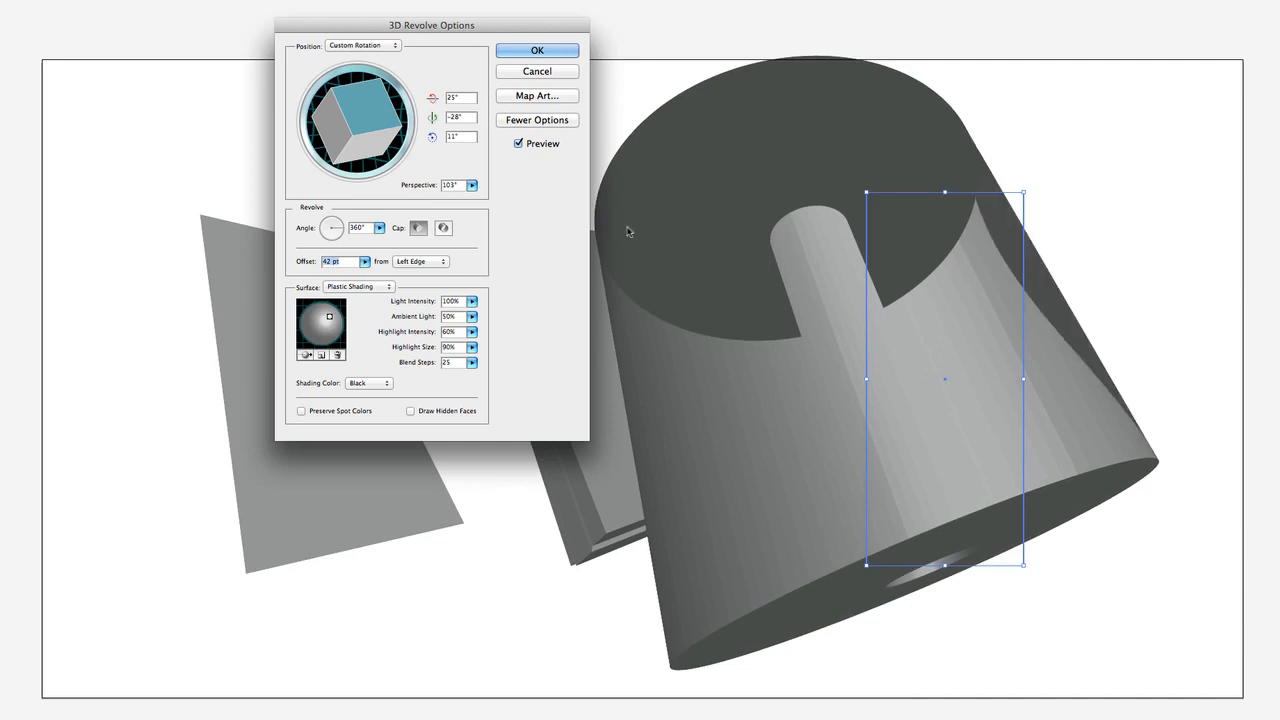
{"action": "key", "text": "Up"}
{"action": "key", "text": "Up"}
{"action": "key", "text": "Up"}
{"action": "key", "text": "Up"}
{"action": "key", "text": "Up"}
{"action": "key", "text": "Up"}
{"action": "key", "text": "Up"}
{"action": "key", "text": "Up"}
{"action": "key", "text": "Up"}
{"action": "key", "text": "Up"}
{"action": "key", "text": "Up"}
{"action": "key", "text": "Up"}
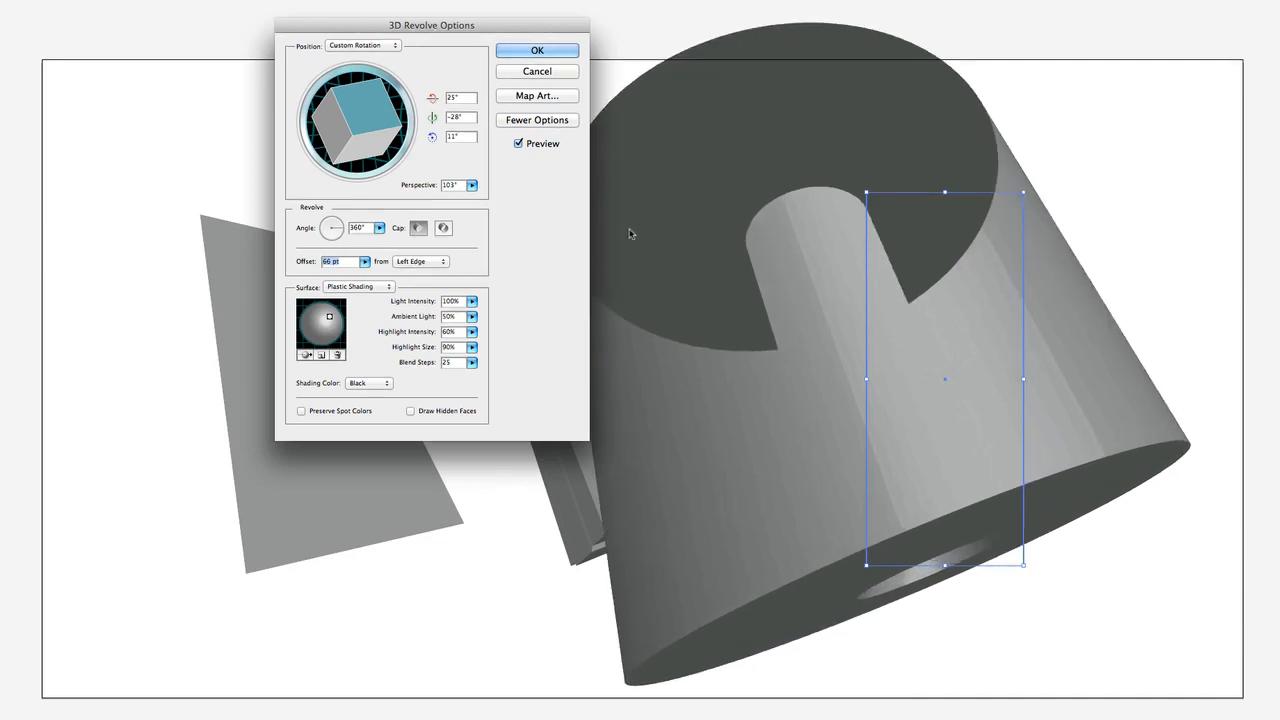
{"action": "key", "text": "Up"}
{"action": "key", "text": "Up"}
{"action": "key", "text": "Up"}
{"action": "key", "text": "Up"}
{"action": "key", "text": "Up"}
{"action": "key", "text": "Up"}
{"action": "key", "text": "Up"}
{"action": "key", "text": "Up"}
{"action": "key", "text": "Up"}
{"action": "key", "text": "Up"}
{"action": "key", "text": "Up"}
{"action": "key", "text": "Up"}
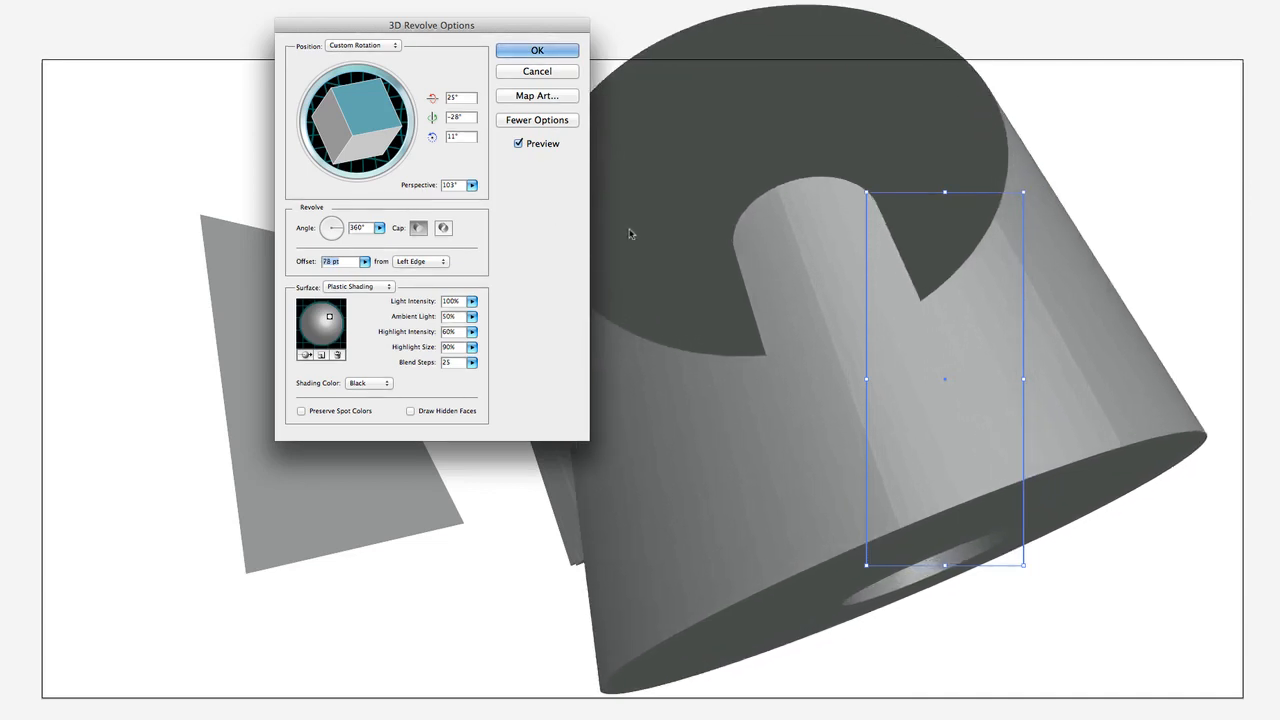
{"action": "key", "text": "Up"}
{"action": "key", "text": "Up"}
{"action": "key", "text": "Up"}
{"action": "key", "text": "Up"}
{"action": "key", "text": "Up"}
{"action": "key", "text": "Up"}
{"action": "key", "text": "Up"}
{"action": "key", "text": "Up"}
{"action": "key", "text": "Up"}
{"action": "key", "text": "Up"}
{"action": "key", "text": "Up"}
{"action": "key", "text": "Up"}
{"action": "key", "text": "Up"}
{"action": "key", "text": "Up"}
{"action": "key", "text": "Up"}
{"action": "key", "text": "Up"}
{"action": "key", "text": "Up"}
{"action": "key", "text": "Up"}
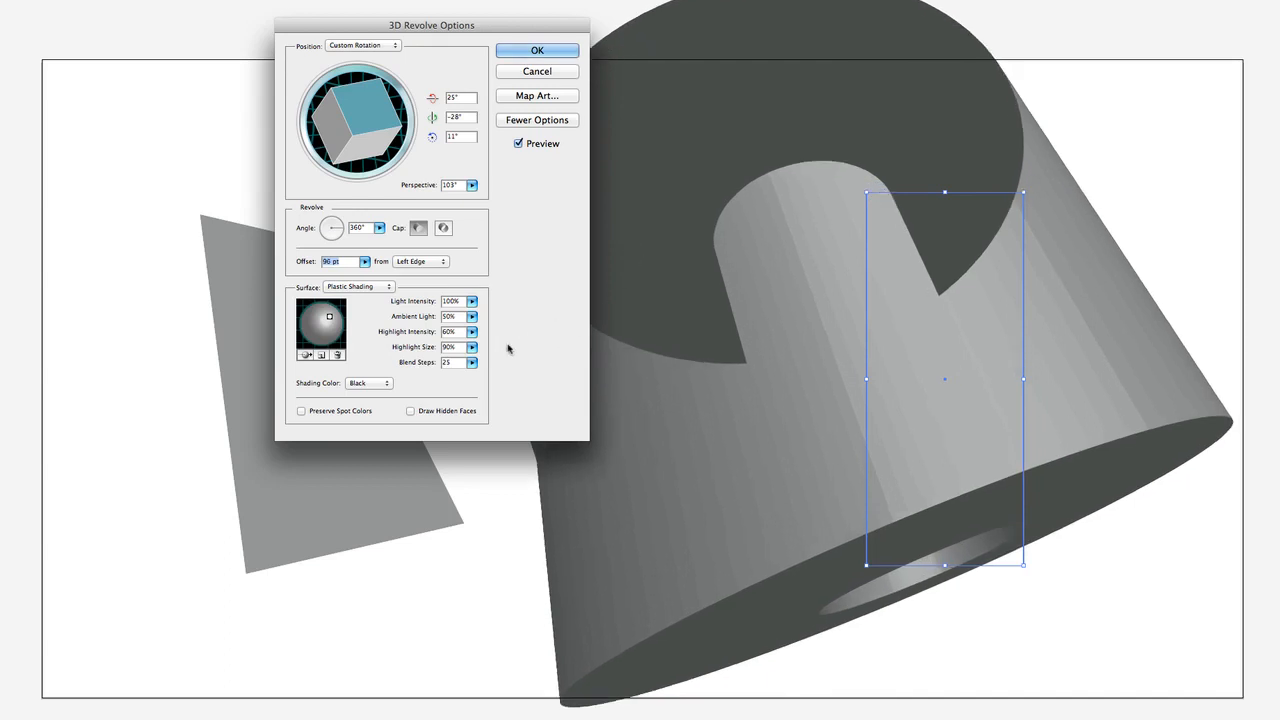
{"action": "key", "text": "Up"}
{"action": "key", "text": "Up"}
{"action": "key", "text": "Up"}
{"action": "key", "text": "Up"}
{"action": "key", "text": "Up"}
{"action": "key", "text": "Up"}
{"action": "key", "text": "Up"}
{"action": "key", "text": "Up"}
{"action": "key", "text": "Up"}
{"action": "key", "text": "Up"}
{"action": "key", "text": "Up"}
{"action": "key", "text": "Up"}
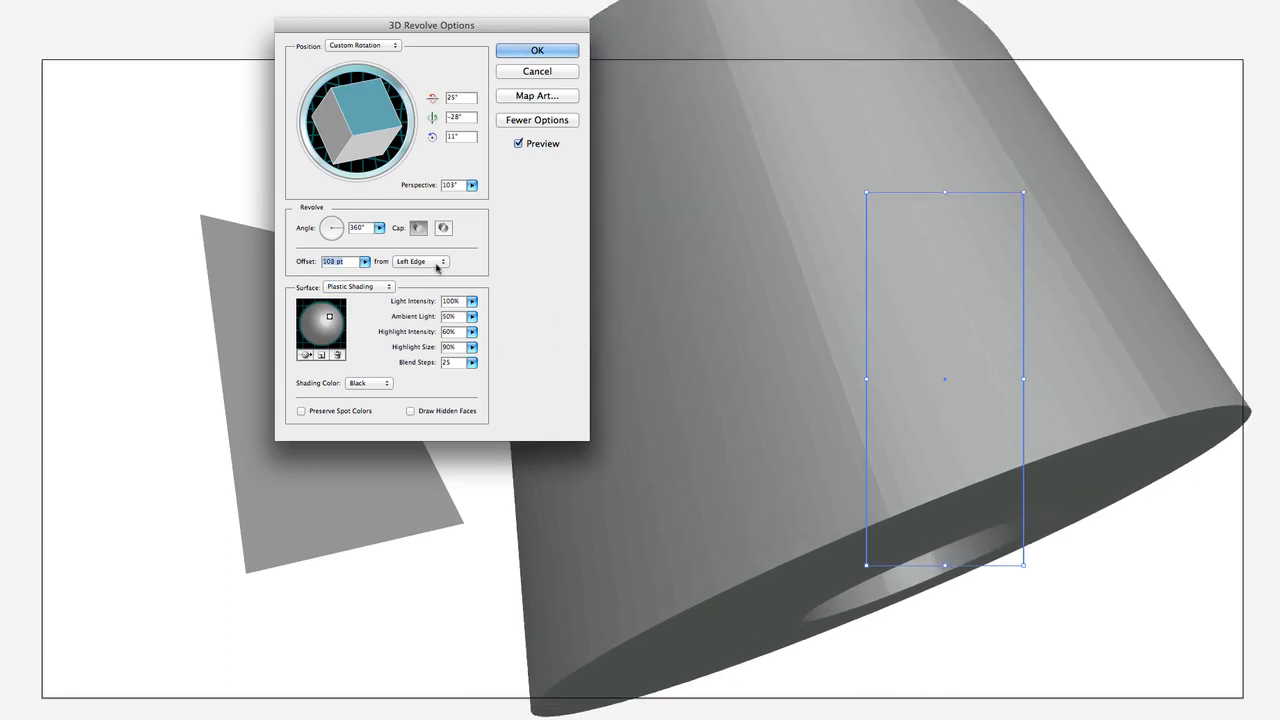
{"action": "key", "text": "Up"}
{"action": "key", "text": "Up"}
{"action": "key", "text": "Up"}
{"action": "key", "text": "Up"}
{"action": "key", "text": "Up"}
{"action": "key", "text": "Up"}
{"action": "key", "text": "Up"}
{"action": "key", "text": "Up"}
{"action": "key", "text": "Up"}
{"action": "key", "text": "Up"}
{"action": "key", "text": "Up"}
{"action": "key", "text": "Up"}
{"action": "key", "text": "Up"}
{"action": "key", "text": "Up"}
{"action": "key", "text": "Up"}
{"action": "key", "text": "Up"}
{"action": "key", "text": "Up"}
{"action": "key", "text": "Up"}
{"action": "key", "text": "Up"}
{"action": "key", "text": "Up"}
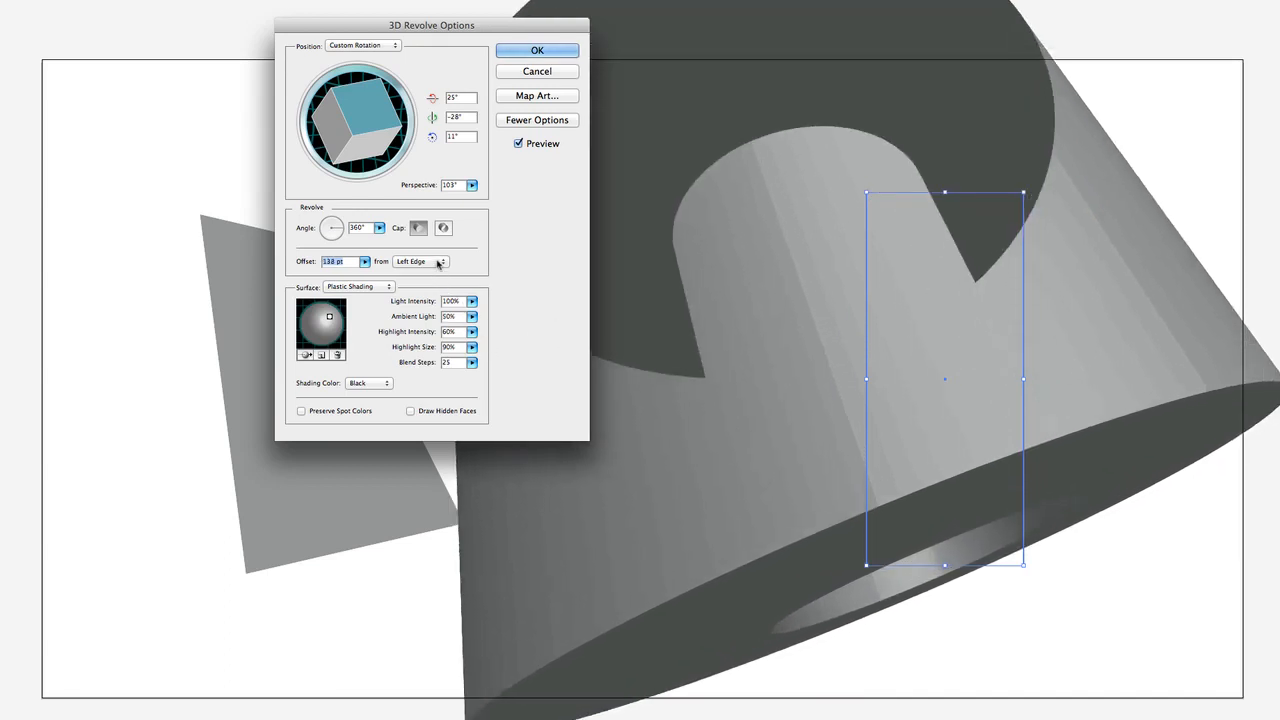
{"action": "key", "text": "Up"}
{"action": "key", "text": "Up"}
{"action": "key", "text": "Up"}
{"action": "key", "text": "Up"}
{"action": "key", "text": "Up"}
{"action": "key", "text": "Up"}
{"action": "key", "text": "Up"}
{"action": "key", "text": "Up"}
{"action": "key", "text": "Up"}
{"action": "key", "text": "Up"}
{"action": "key", "text": "Up"}
{"action": "key", "text": "Up"}
{"action": "key", "text": "Up"}
{"action": "key", "text": "Up"}
{"action": "key", "text": "Up"}
{"action": "key", "text": "Up"}
{"action": "key", "text": "Up"}
{"action": "key", "text": "Up"}
{"action": "key", "text": "Up"}
{"action": "key", "text": "Up"}
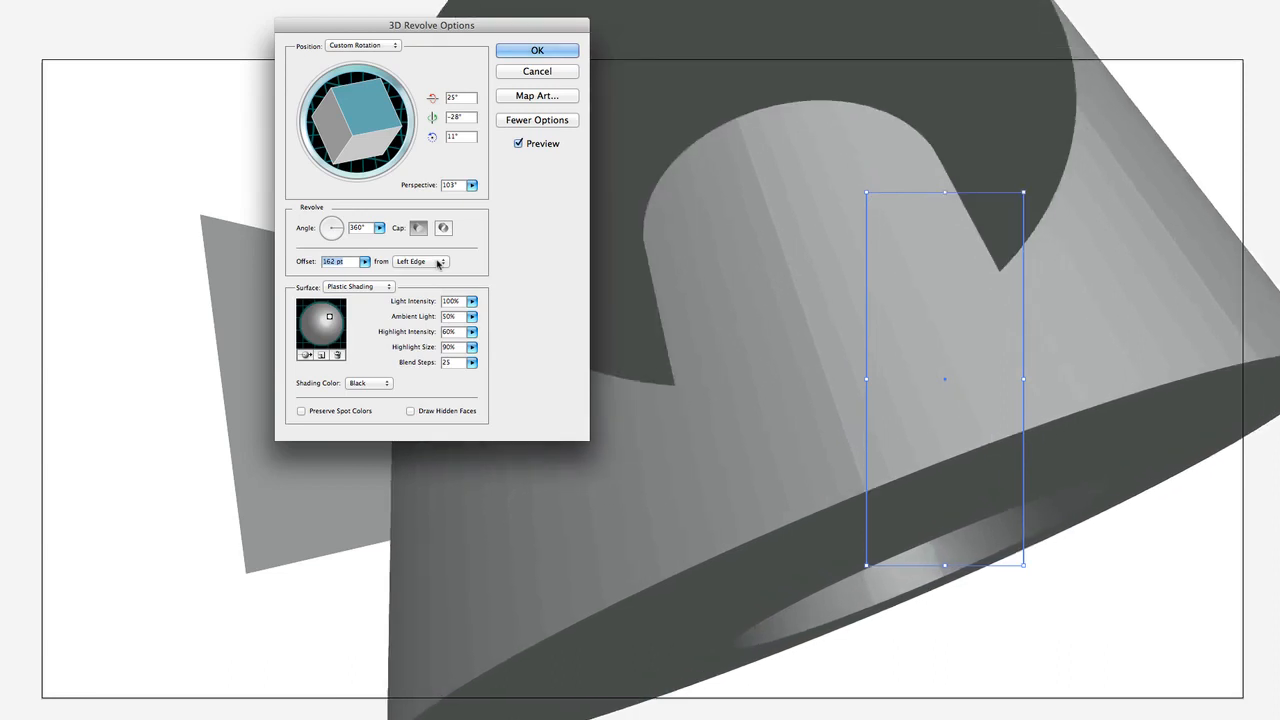
- Raise the revolve offset from the left edge to 198 pt
{"action": "key", "text": "Up"}
{"action": "key", "text": "Up"}
{"action": "key", "text": "Up"}
{"action": "key", "text": "Up"}
{"action": "key", "text": "Up"}
{"action": "key", "text": "Up"}
{"action": "key", "text": "Up"}
{"action": "key", "text": "Up"}
{"action": "key", "text": "Up"}
{"action": "key", "text": "Up"}
{"action": "key", "text": "Up"}
{"action": "key", "text": "Up"}
{"action": "key", "text": "Up"}
{"action": "key", "text": "Up"}
{"action": "key", "text": "Up"}
{"action": "key", "text": "Up"}
{"action": "key", "text": "Up"}
{"action": "key", "text": "Up"}
{"action": "key", "text": "Up"}
{"action": "key", "text": "Up"}
{"action": "key", "text": "Up"}
{"action": "key", "text": "Up"}
{"action": "key", "text": "Up"}
{"action": "key", "text": "Up"}
{"action": "key", "text": "Up"}
{"action": "key", "text": "Up"}
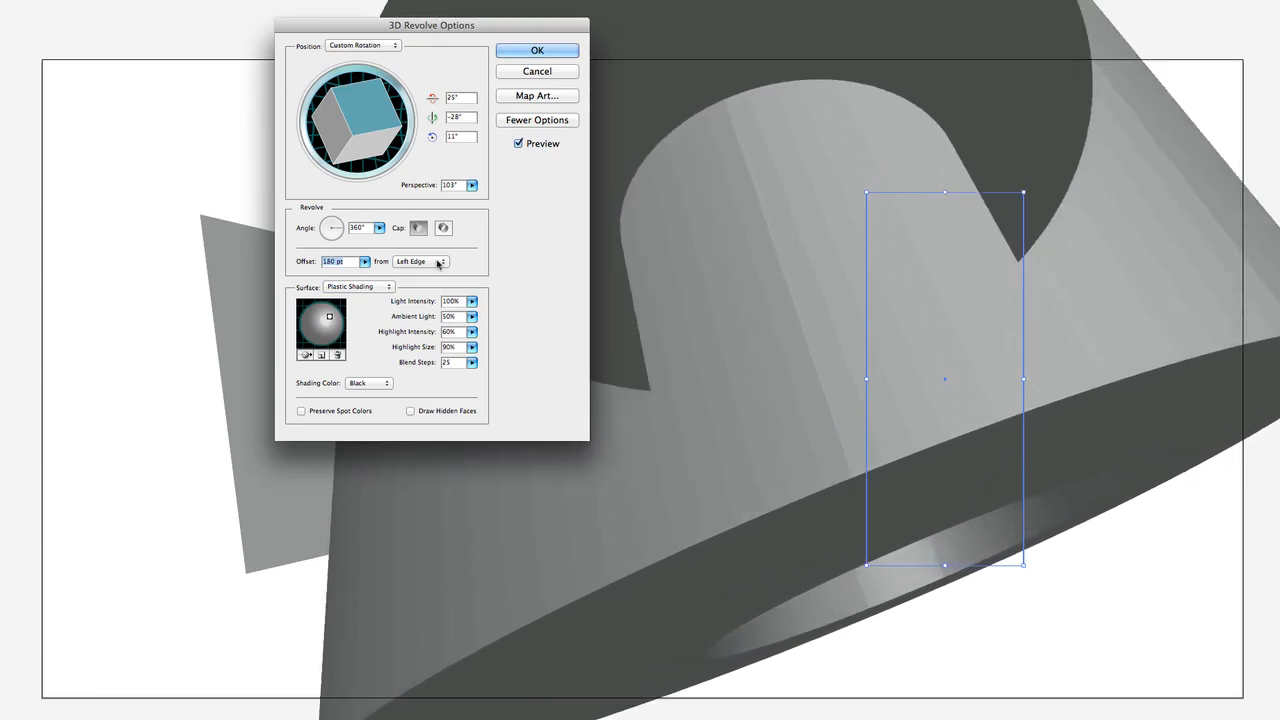
{"action": "key", "text": "Up"}
{"action": "key", "text": "Up"}
{"action": "key", "text": "Up"}
{"action": "key", "text": "Up"}
{"action": "key", "text": "Up"}
{"action": "key", "text": "Up"}
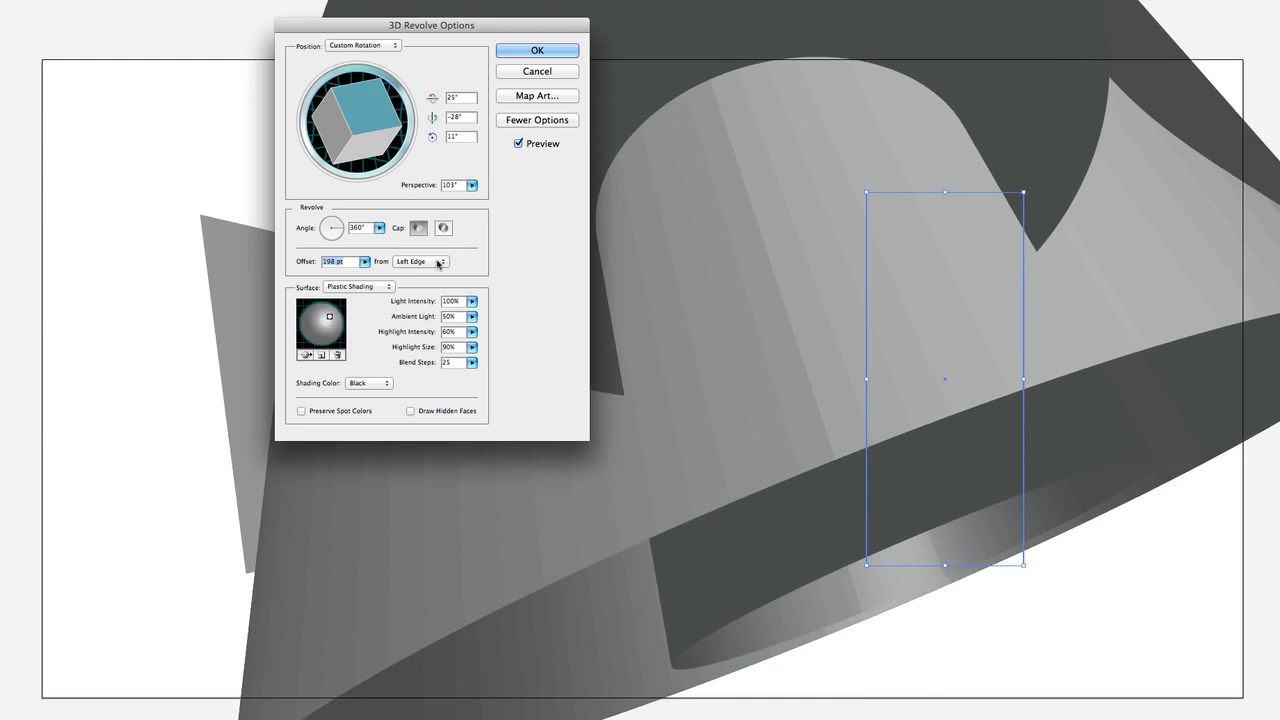
- Try revolving the rectangle around its right edge, and return the offset reference to the left edge
{"action": "left_click", "coordinate": [437, 263]}
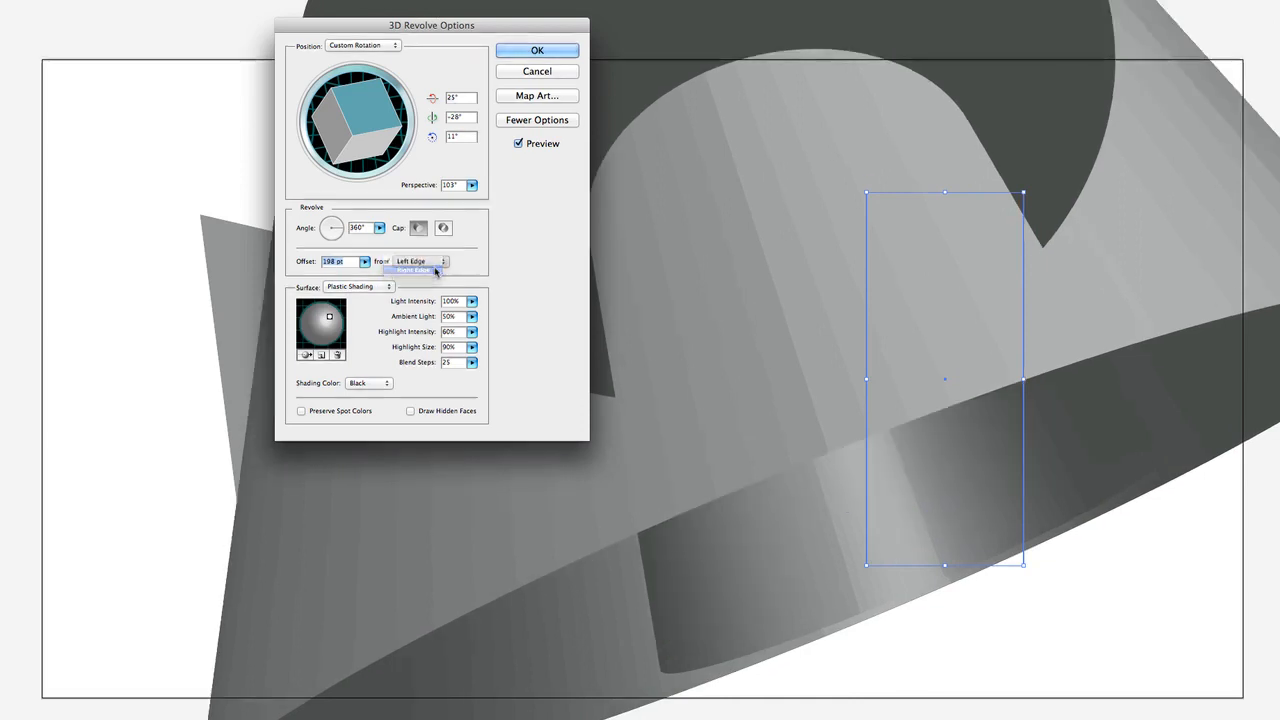
{"action": "left_click", "coordinate": [435, 270]}
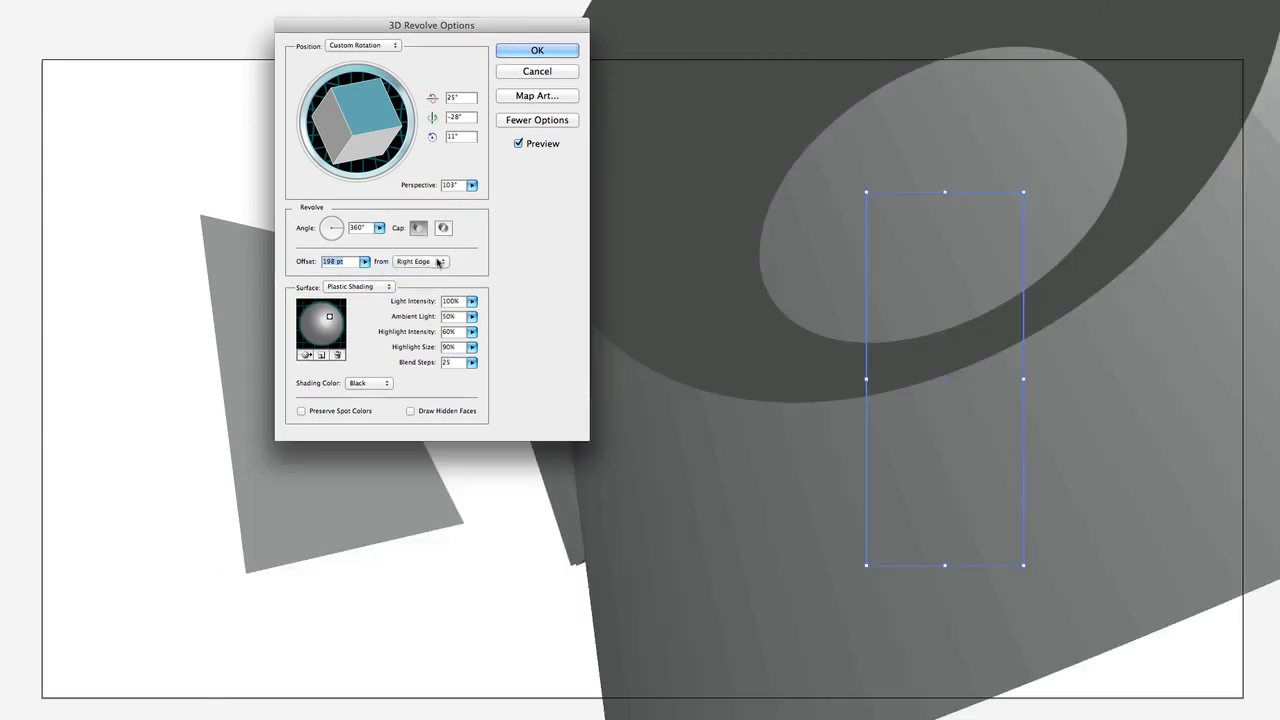
{"action": "left_click", "coordinate": [437, 263]}
{"action": "left_click", "coordinate": [431, 252]}
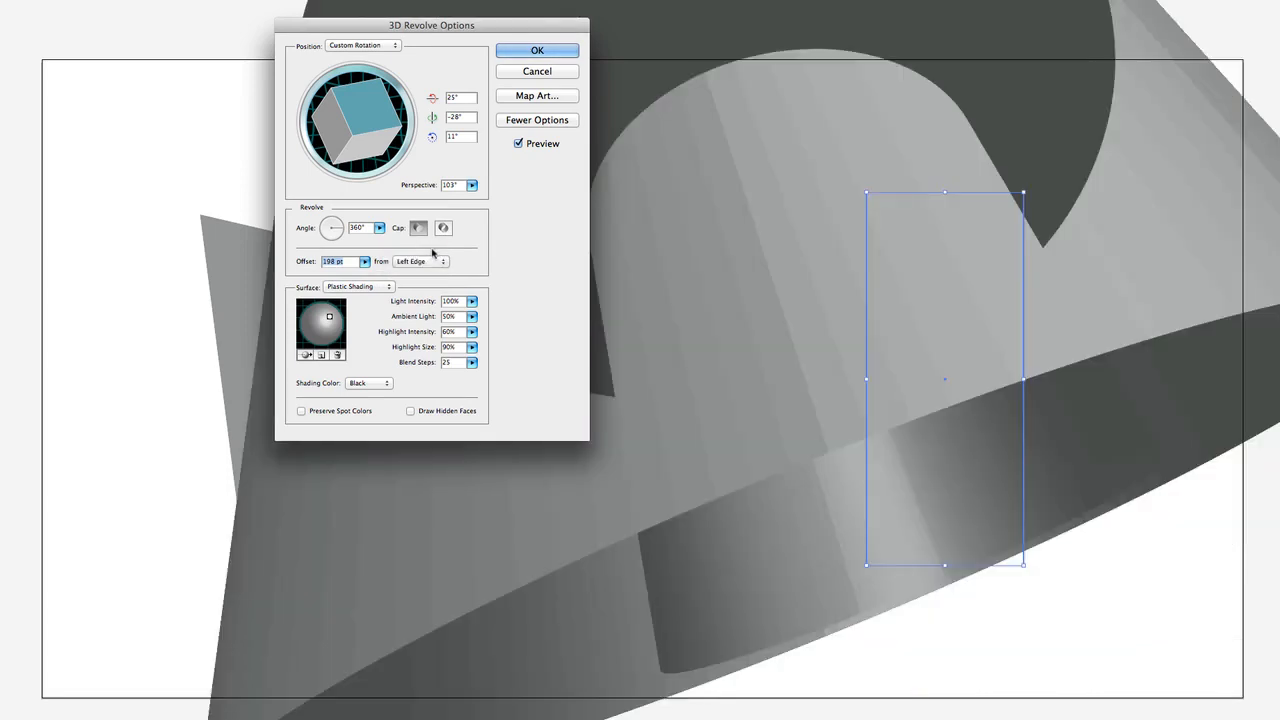
- Reset the revolve offset to 0 pt and reduce the revolve angle to 118°
{"action": "left_click", "coordinate": [365, 261]}
{"action": "left_click_drag", "start_coordinate": [298, 278], "coordinate": [282, 281]}
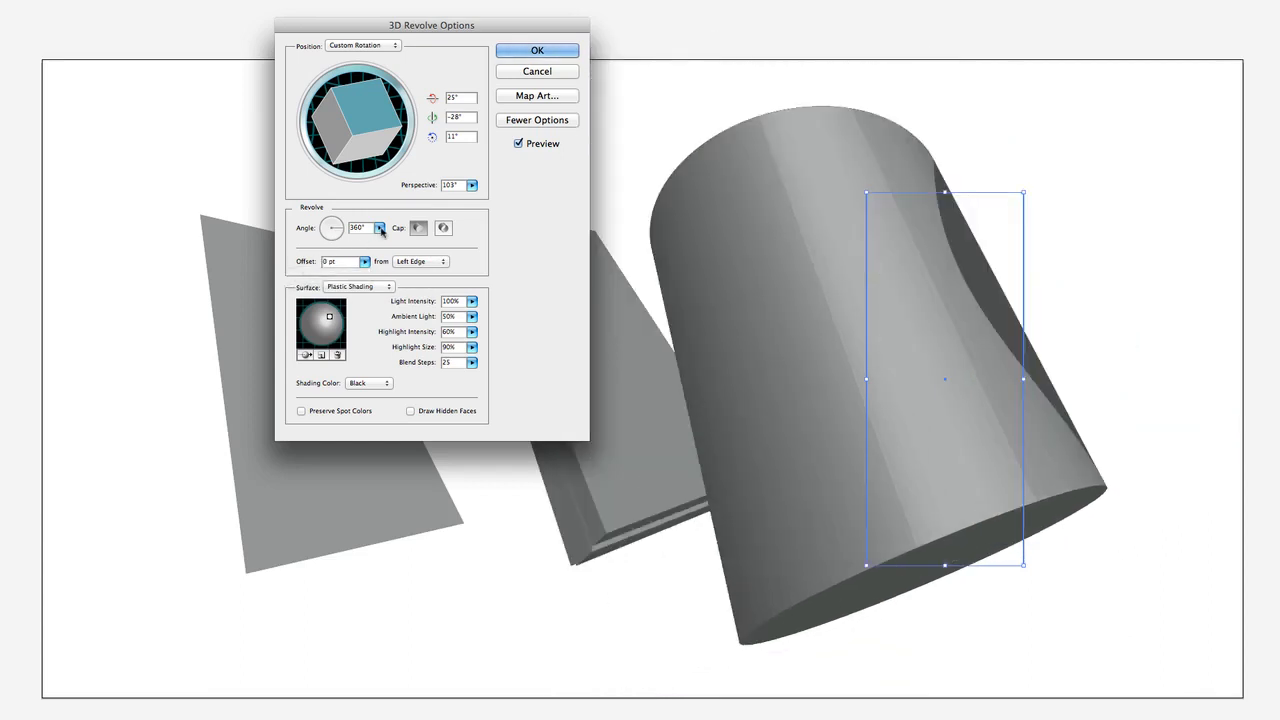
{"action": "left_click_drag", "start_coordinate": [380, 229], "coordinate": [331, 246]}
{"action": "left_click", "coordinate": [363, 231]}
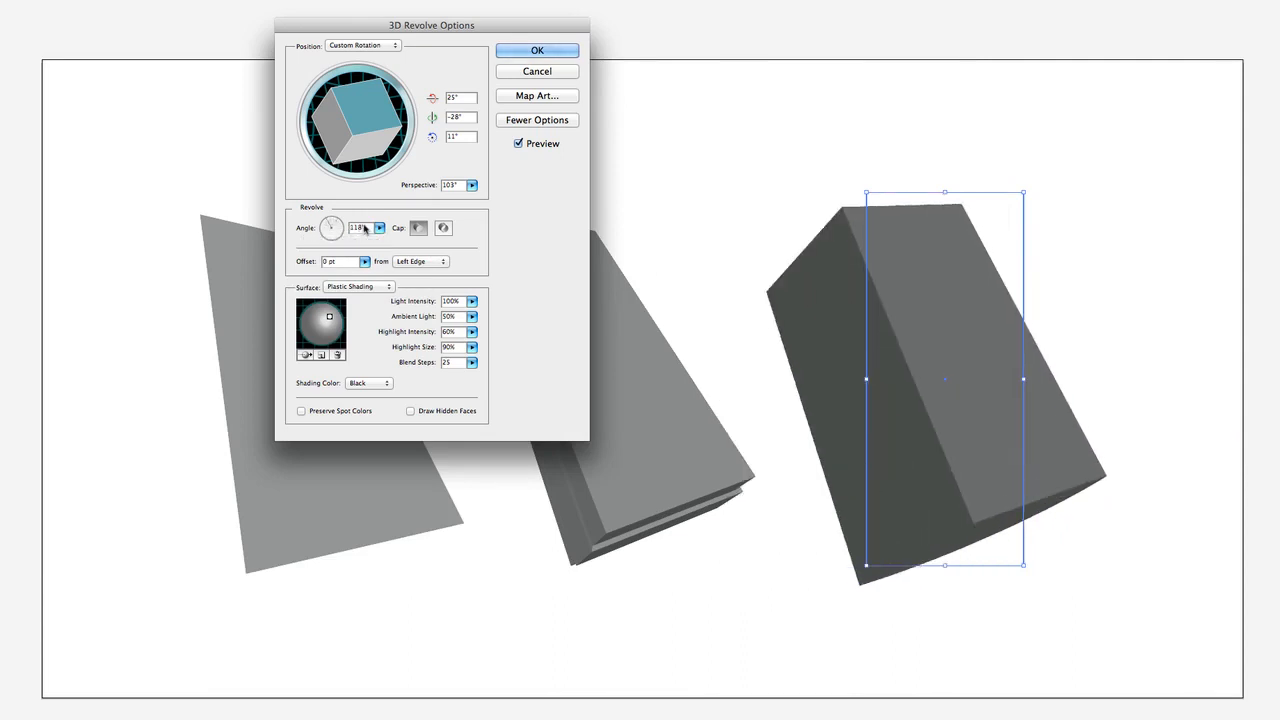
- Raise the revolve angle to 330° and rotate the shape to 94°, 17° and 14° to face its open wedge
{"action": "key", "text": "Up"}
{"action": "key", "text": "Up"}
{"action": "key", "text": "Up"}
{"action": "key", "text": "Up"}
{"action": "key", "text": "Up"}
{"action": "key", "text": "Up"}
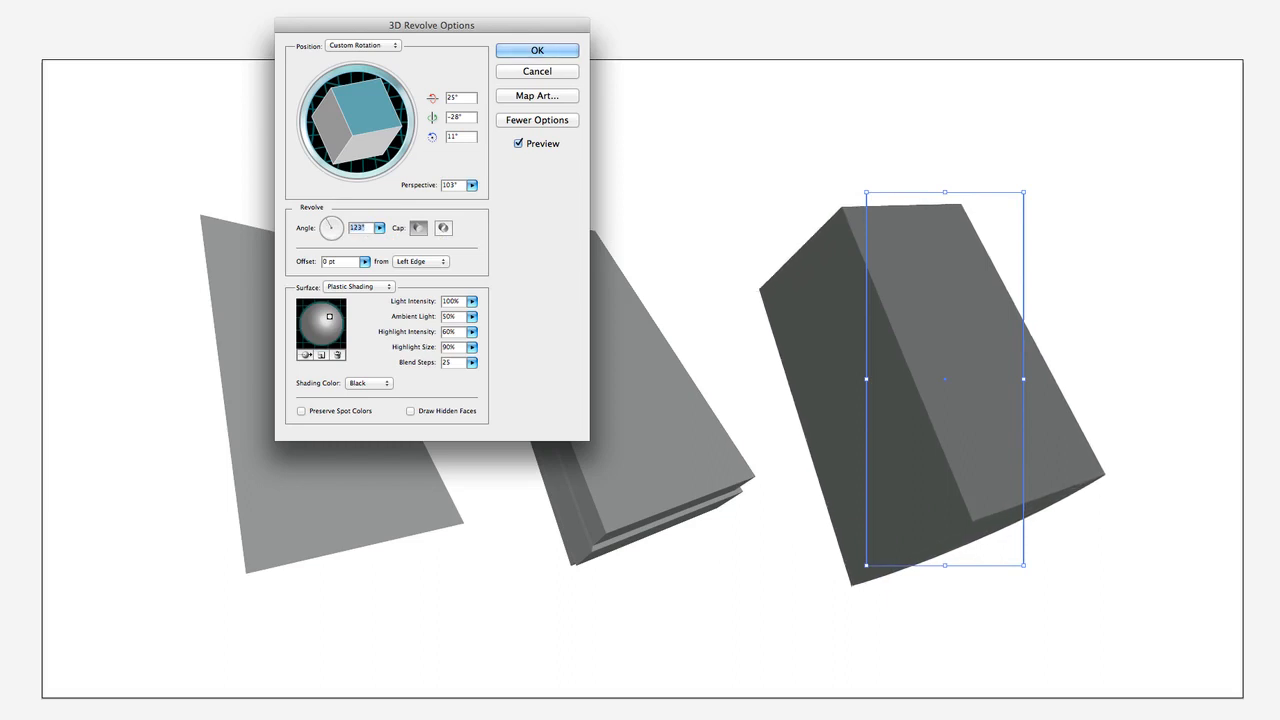
{"action": "key", "text": "shift+Up"}
{"action": "key", "text": "shift+Up"}
{"action": "key", "text": "shift+Up"}
{"action": "key", "text": "shift+Up"}
{"action": "key", "text": "shift+Up"}
{"action": "key", "text": "shift+Up"}
{"action": "key", "text": "shift+Up"}
{"action": "key", "text": "shift+Up"}
{"action": "key", "text": "shift+Up"}
{"action": "key", "text": "shift+Up"}
{"action": "key", "text": "shift+Up"}
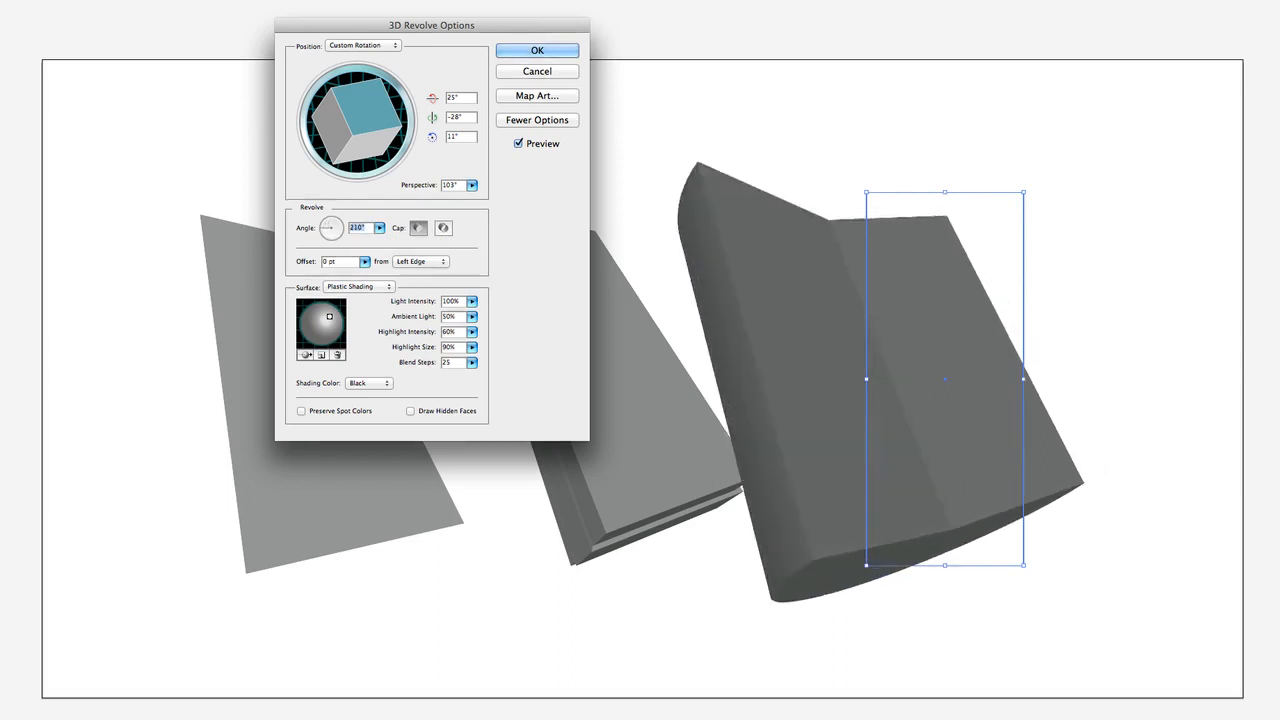
{"action": "key", "text": "shift+Up"}
{"action": "key", "text": "shift+Up"}
{"action": "key", "text": "shift+Up"}
{"action": "key", "text": "shift+Up"}
{"action": "key", "text": "shift+Up"}
{"action": "key", "text": "shift+Up"}
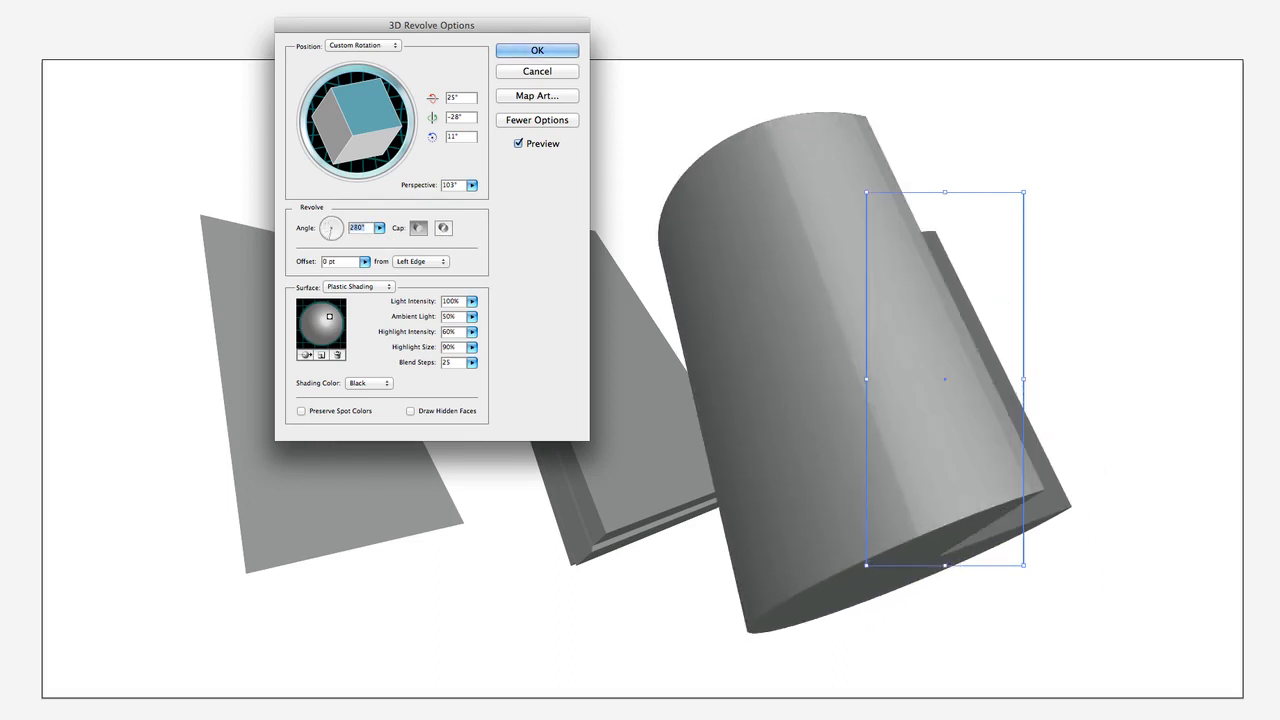
{"action": "key", "text": "shift+Up"}
{"action": "key", "text": "shift+Up"}
{"action": "key", "text": "shift+Up"}
{"action": "key", "text": "shift+Up"}
{"action": "key", "text": "shift+Up"}
{"action": "key", "text": "shift+Up"}
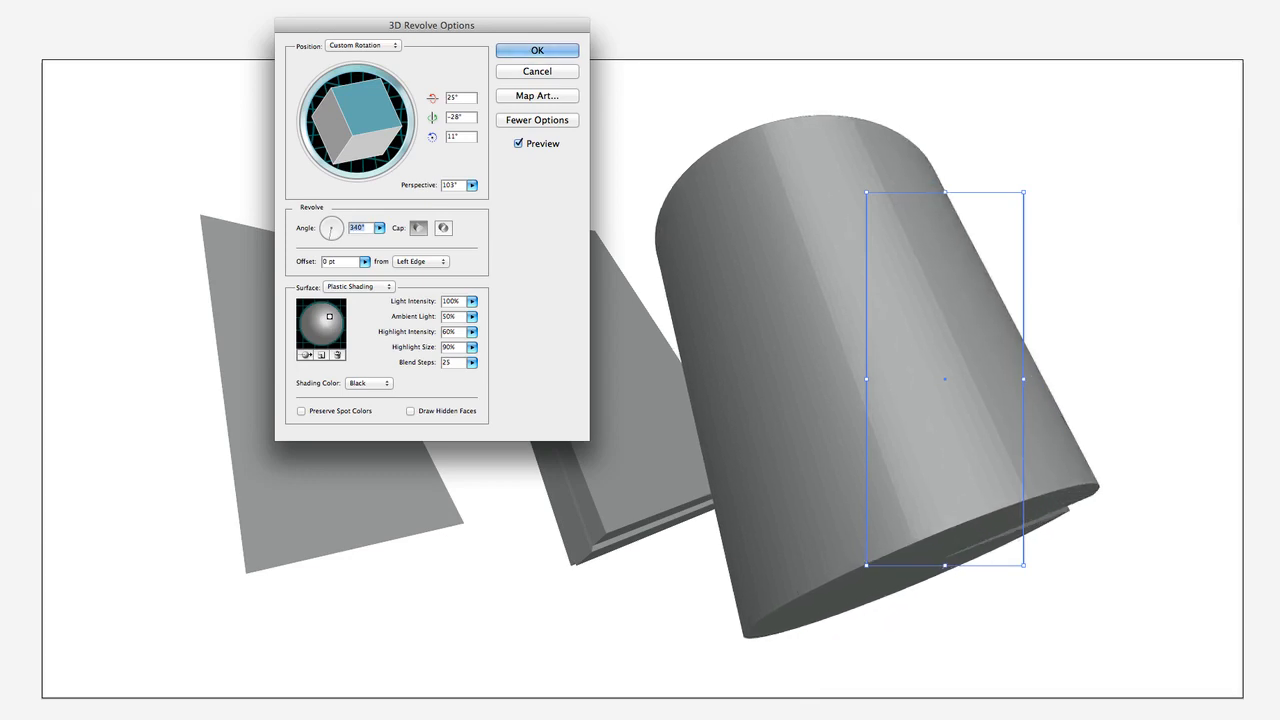
{"action": "key", "text": "shift+Down"}
{"action": "key", "text": "shift+Down"}
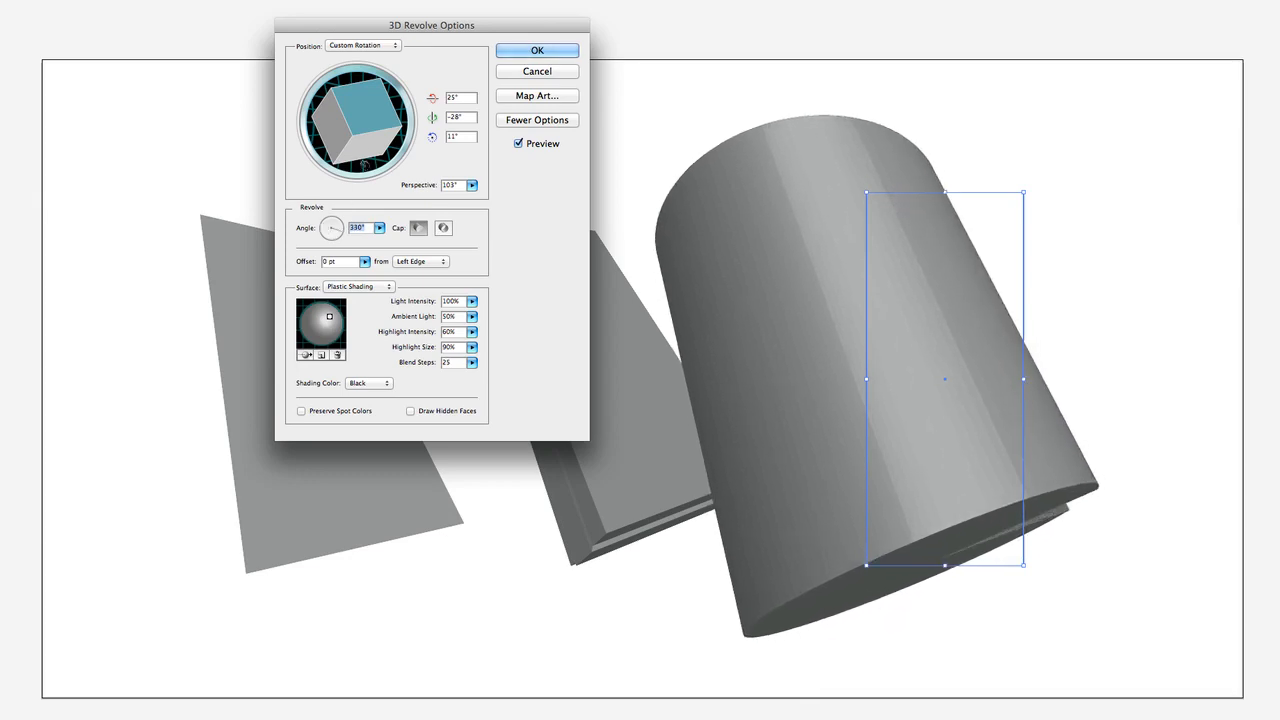
{"action": "mouse_move", "coordinate": [362, 160]}
{"action": "left_mouse_down"}
{"action": "mouse_move", "coordinate": [360, 117]}
{"action": "mouse_move", "coordinate": [386, 114]}
{"action": "left_mouse_up"}
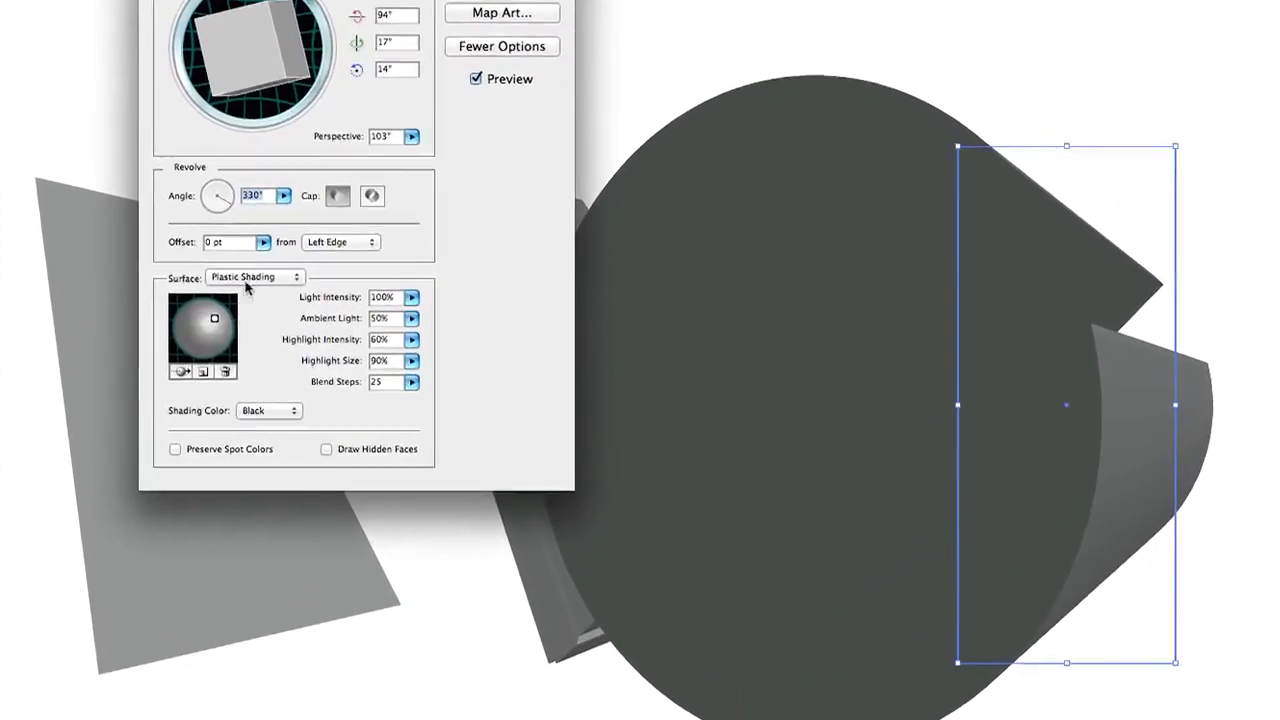
- Add a second light to the plastic shading and move it to the lower-left part of the lighting sphere
{"action": "left_click", "coordinate": [168, 376]}
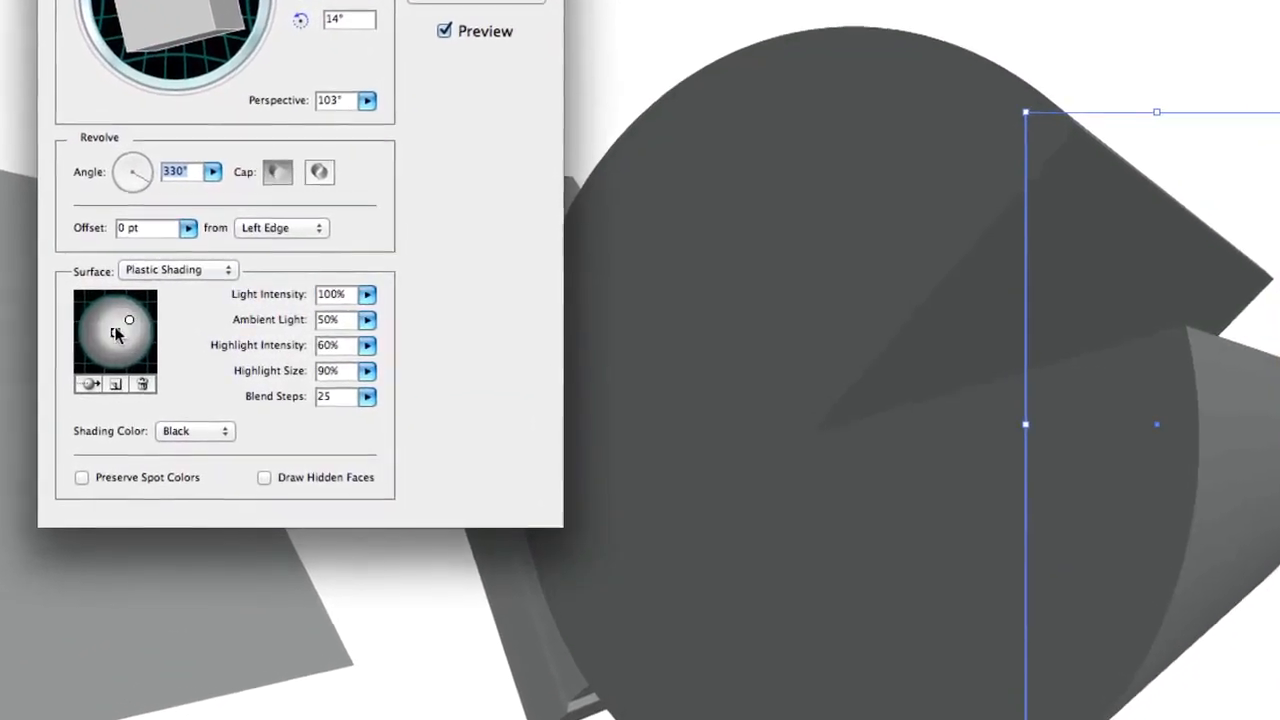
{"action": "mouse_move", "coordinate": [168, 330]}
{"action": "left_mouse_down"}
{"action": "mouse_move", "coordinate": [154, 344]}
{"action": "mouse_move", "coordinate": [94, 347]}
{"action": "left_mouse_up"}
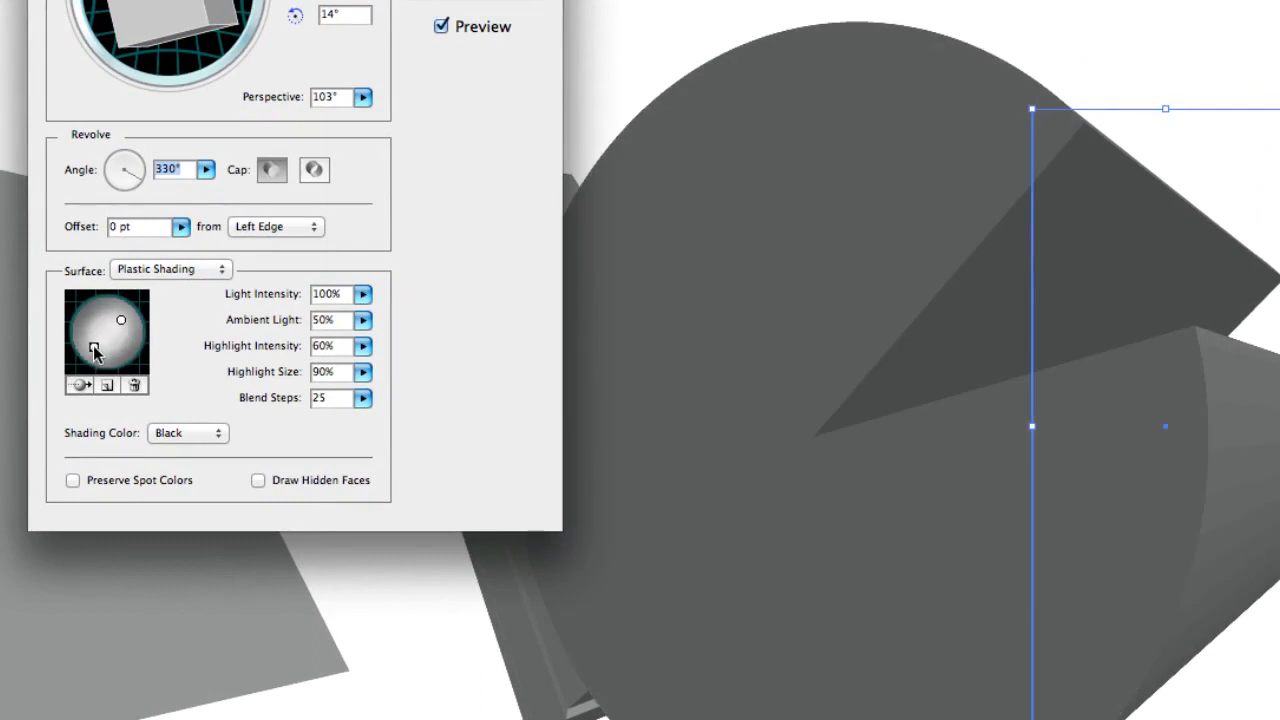
{"action": "left_click", "coordinate": [362, 324]}
{"action": "left_click", "coordinate": [427, 370]}
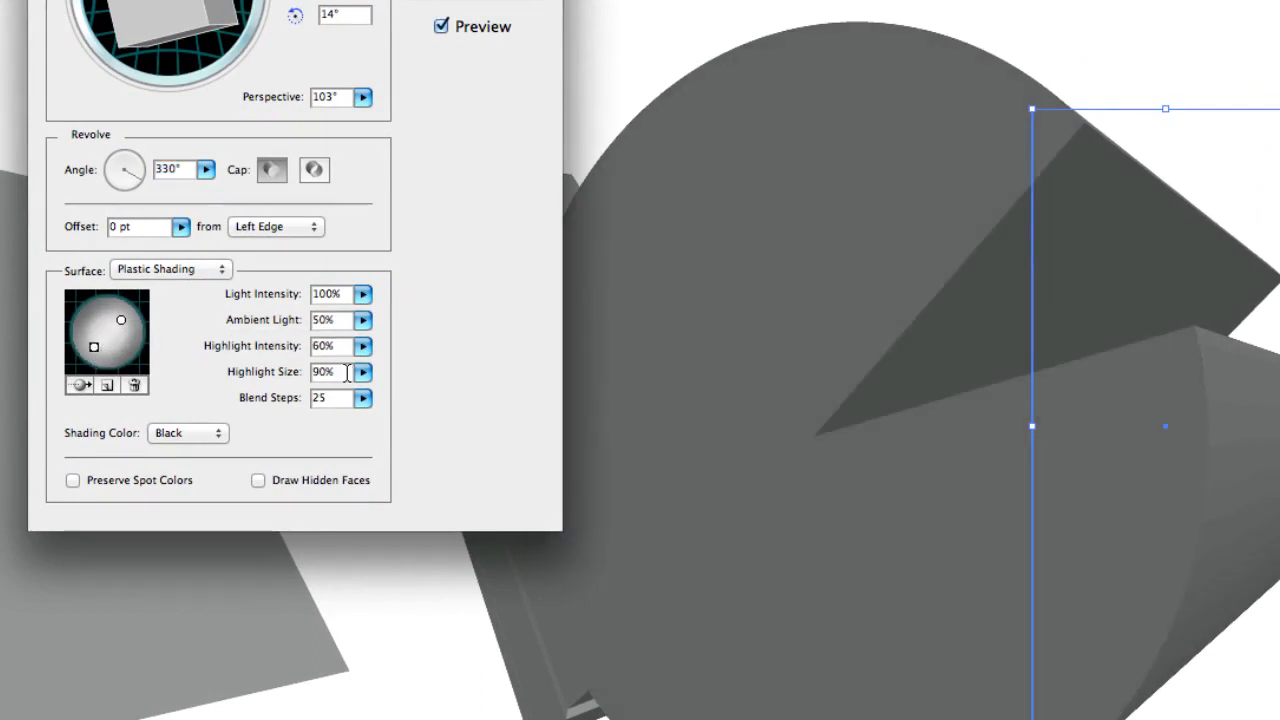
- Set the second light's highlight size to 100% and its highlight intensity to 97%
{"action": "left_click", "coordinate": [363, 373]}
{"action": "left_click", "coordinate": [384, 360]}
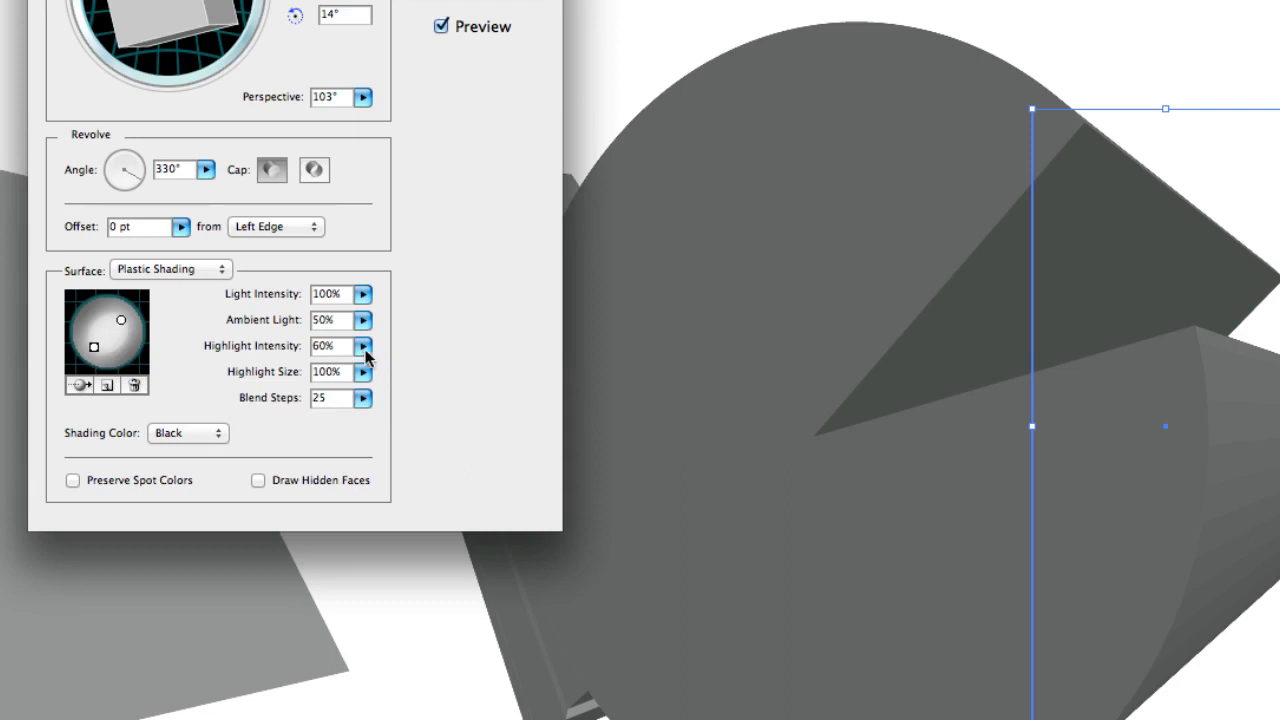
{"action": "left_click", "coordinate": [362, 346]}
{"action": "left_click", "coordinate": [357, 371]}
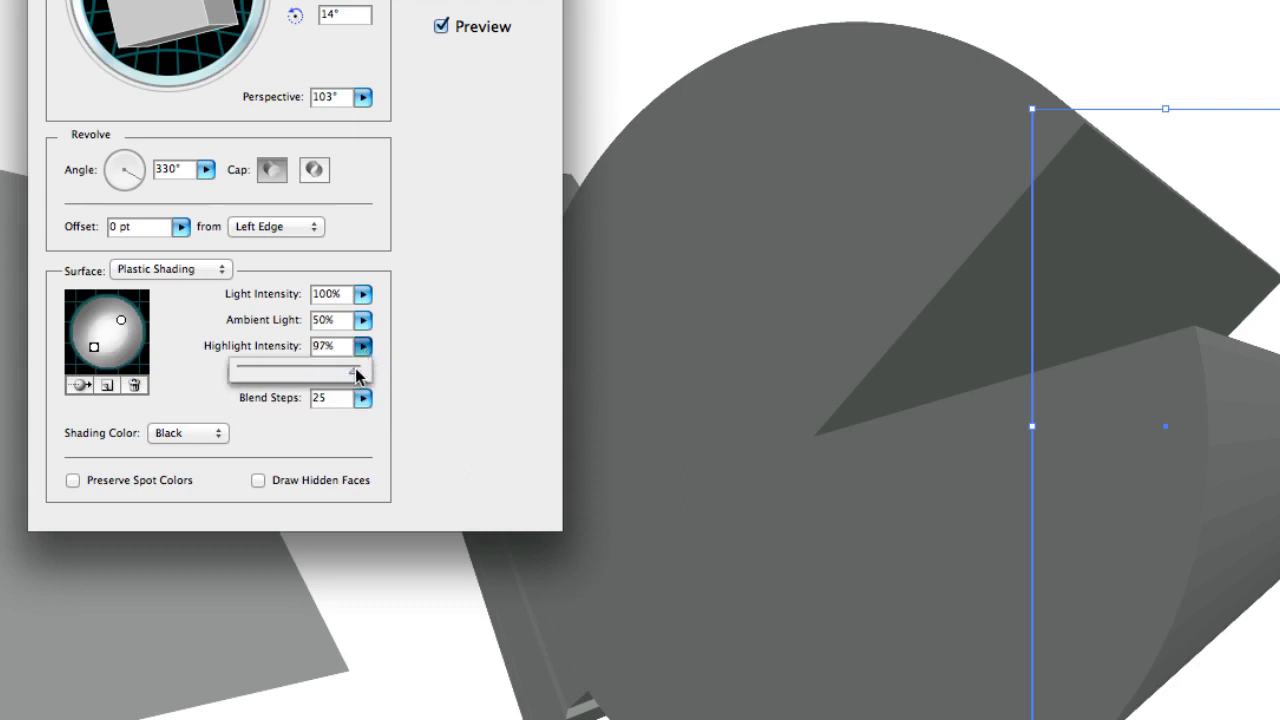
{"action": "left_click", "coordinate": [425, 380]}
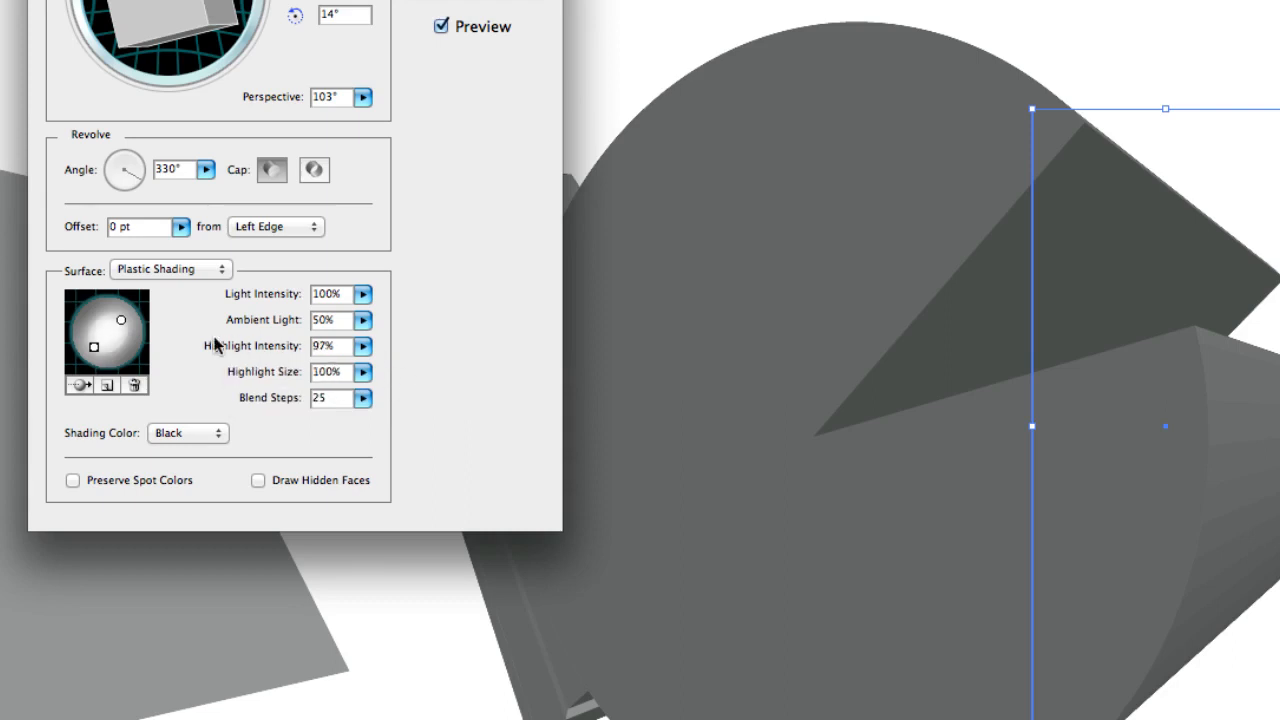
- Set the ambient light to 71% and move the second light to the left edge of the lighting sphere
{"action": "left_click", "coordinate": [363, 325]}
{"action": "left_click_drag", "start_coordinate": [320, 343], "coordinate": [325, 347]}
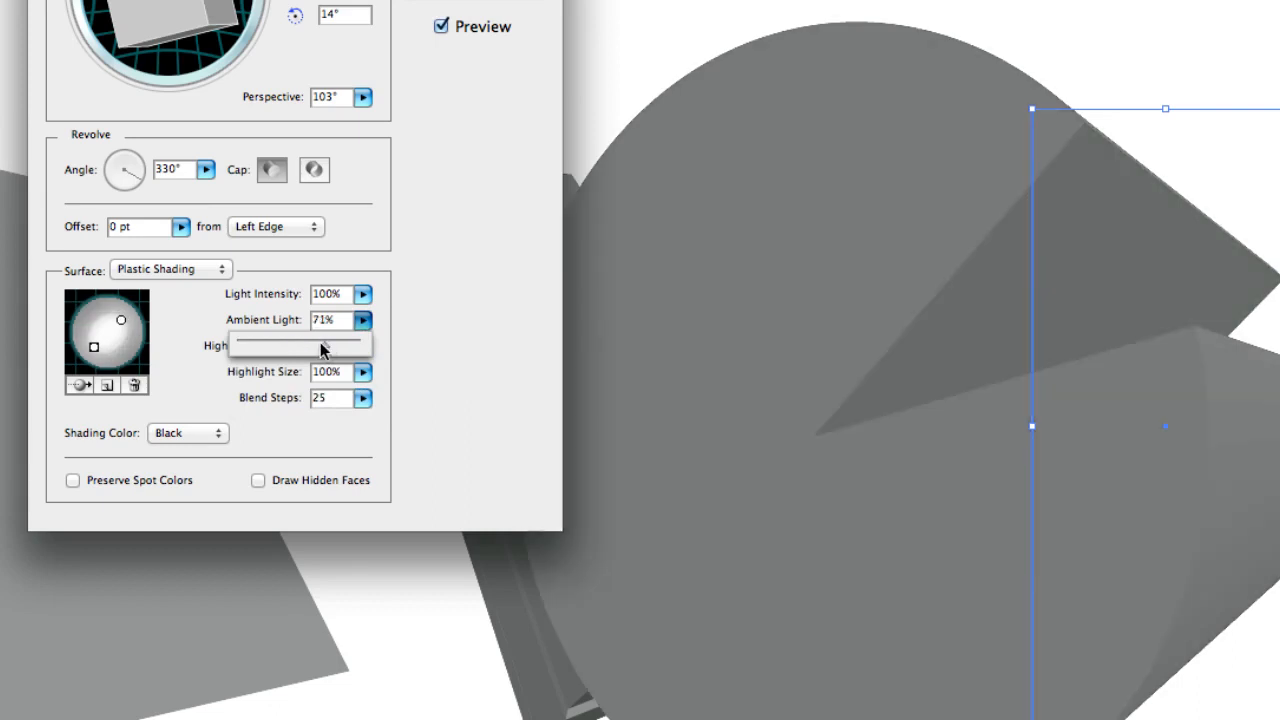
{"action": "left_click", "coordinate": [415, 310]}
{"action": "mouse_move", "coordinate": [94, 348]}
{"action": "left_mouse_down"}
{"action": "mouse_move", "coordinate": [91, 366]}
{"action": "mouse_move", "coordinate": [86, 301]}
{"action": "mouse_move", "coordinate": [77, 327]}
{"action": "left_mouse_up"}
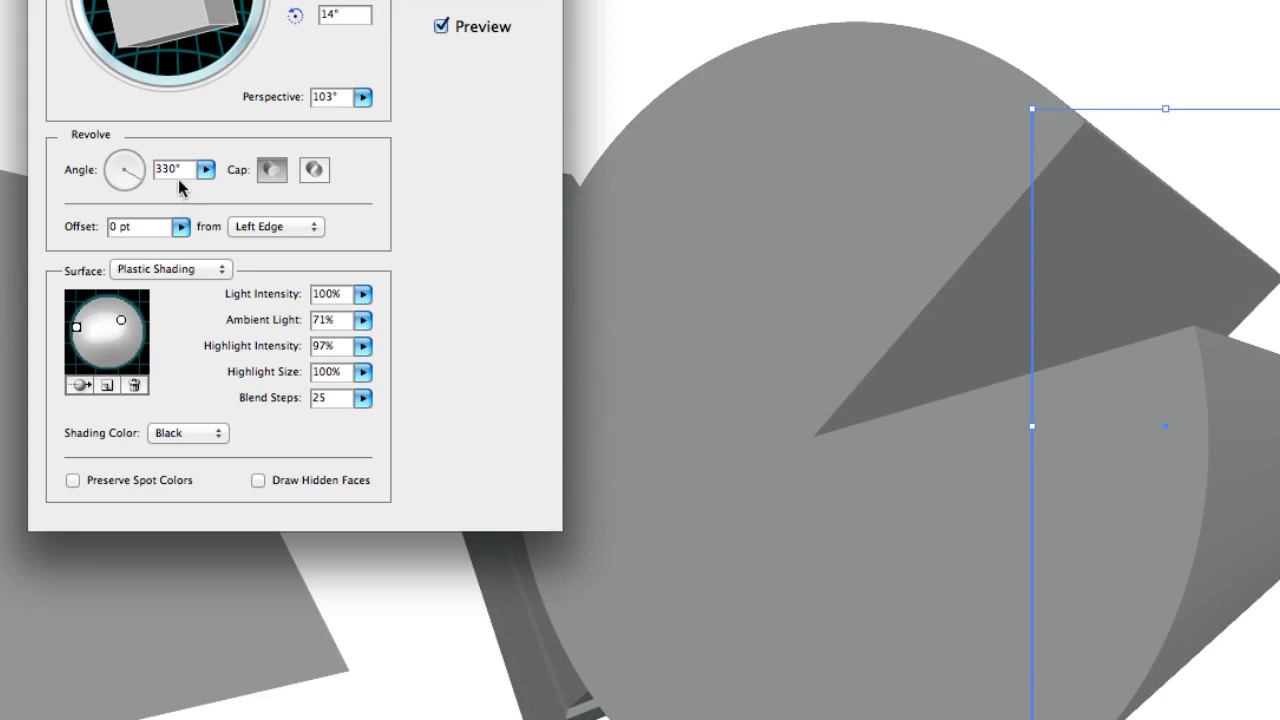
- Reduce the revolve angle to 280° to widen the open wedge
{"action": "key", "text": "shift+Down"}
{"action": "key", "text": "shift+Down"}
{"action": "key", "text": "shift+Down"}
{"action": "key", "text": "shift+Down"}
{"action": "key", "text": "shift+Down"}
{"action": "key", "text": "shift+Down"}
{"action": "key", "text": "shift+Down"}
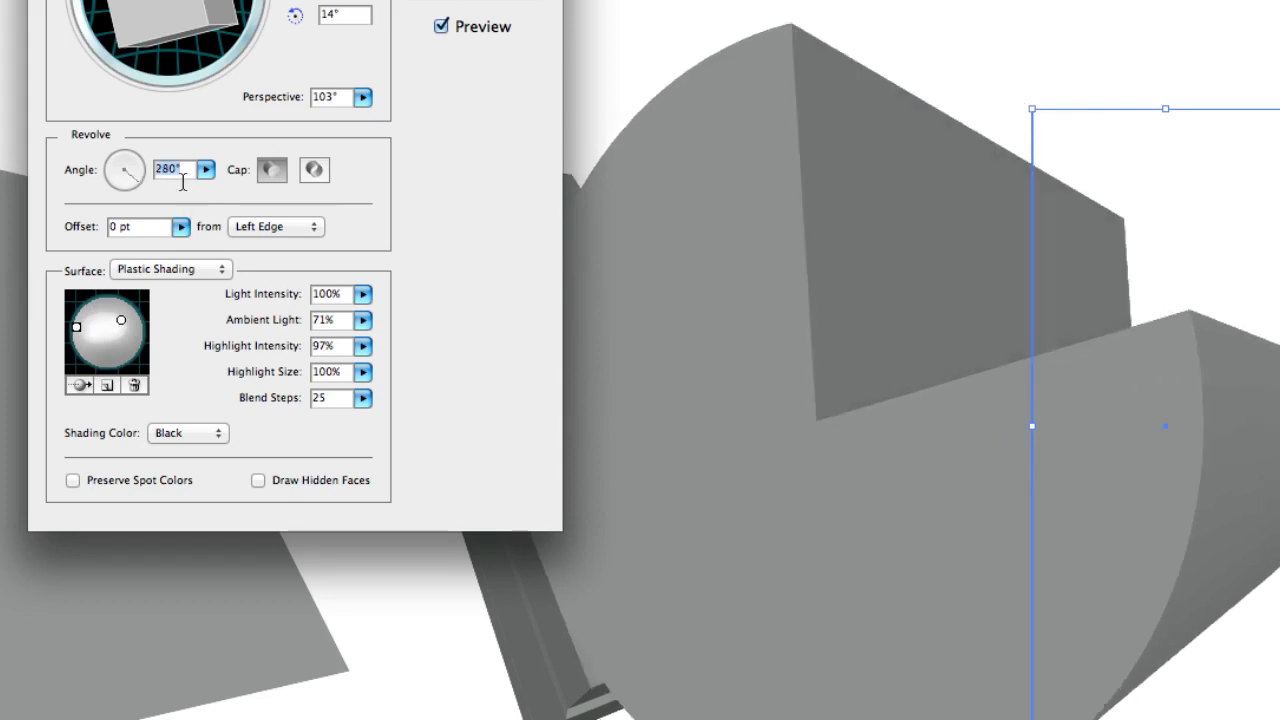
- Raise the revolve angle to 360° to close the shape into a full revolution
{"action": "key", "text": "shift+Up"}
{"action": "key", "text": "shift+Up"}
{"action": "key", "text": "shift+Up"}
{"action": "key", "text": "shift+Up"}
{"action": "key", "text": "shift+Up"}
{"action": "key", "text": "shift+Up"}
{"action": "key", "text": "shift+Up"}
{"action": "key", "text": "shift+Up"}
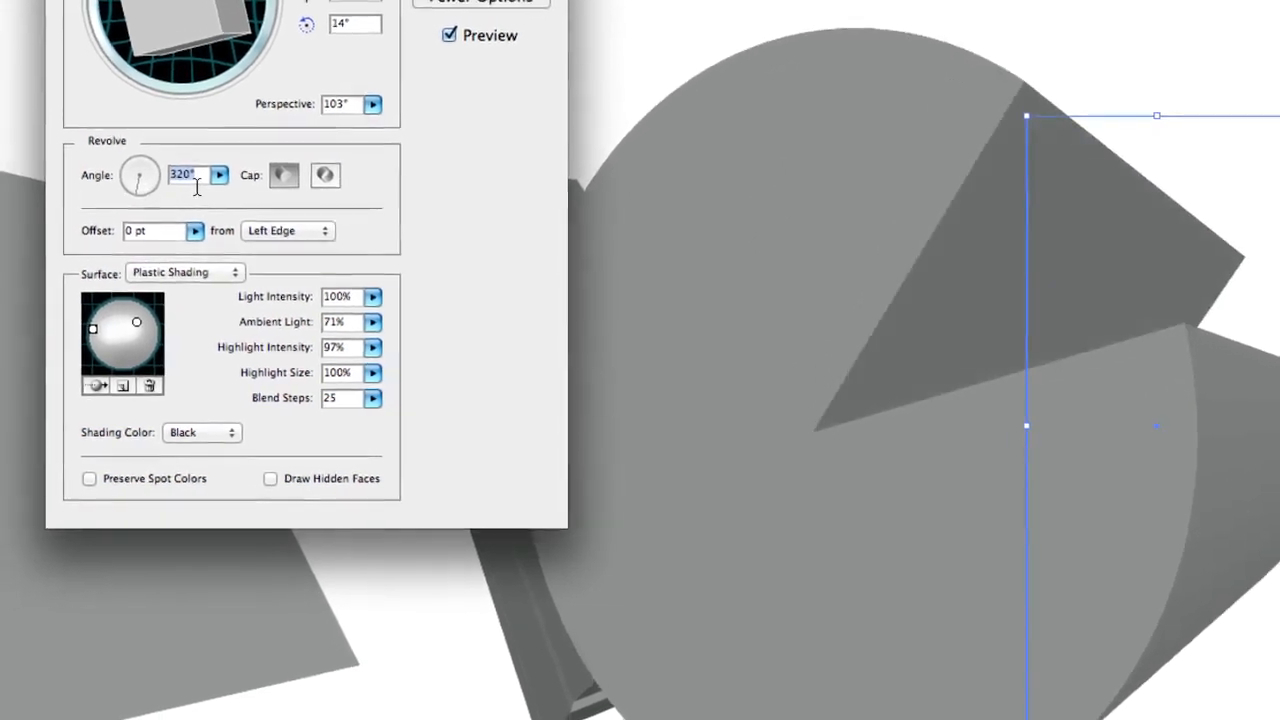
{"action": "key", "text": "shift+Up"}
{"action": "key", "text": "shift+Up"}
{"action": "key", "text": "shift+Down"}
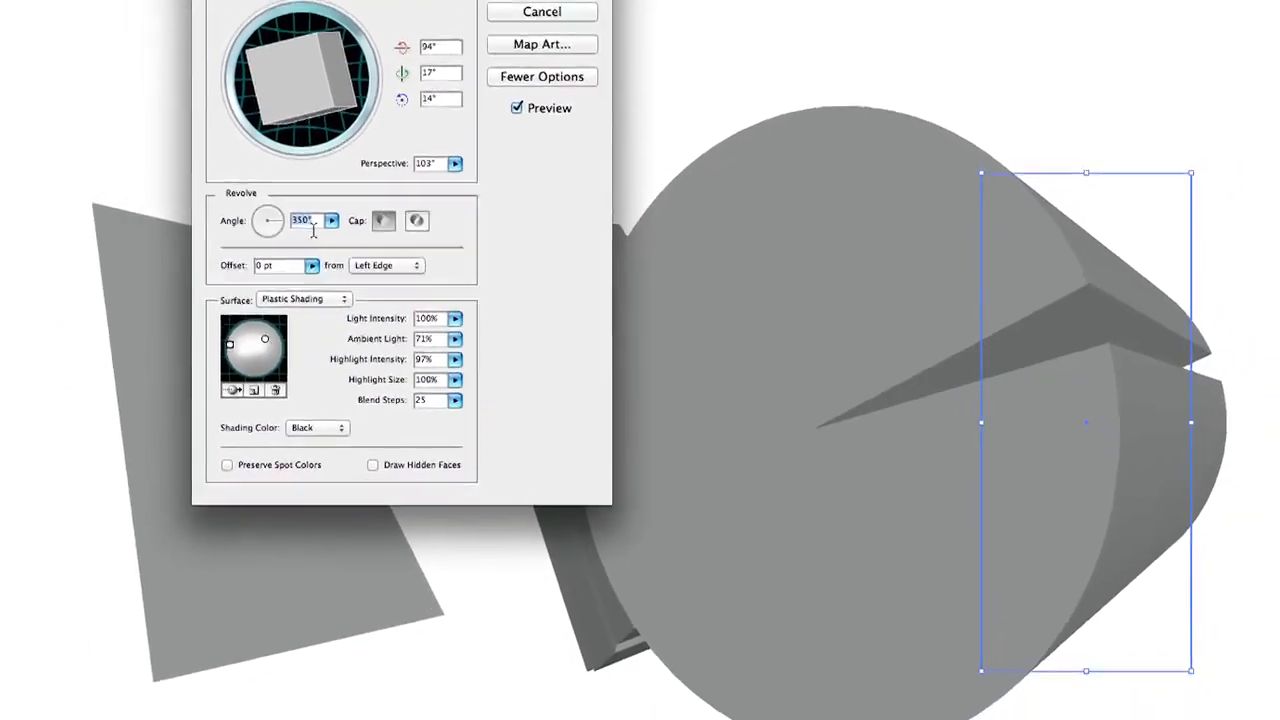
{"action": "key", "text": "shift+Up"}
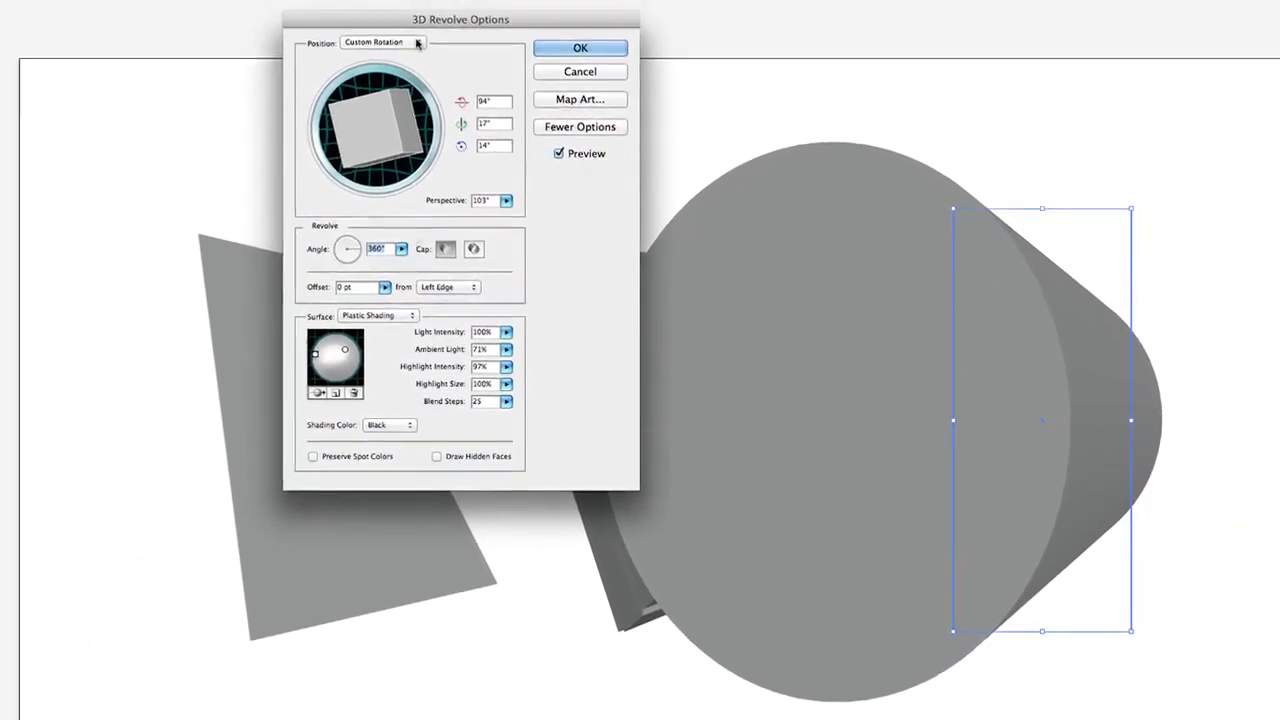
- Set the revolved shape's position to Off-Axis Front and its perspective to 45°
{"action": "left_click", "coordinate": [378, 5]}
{"action": "left_click", "coordinate": [378, 133]}
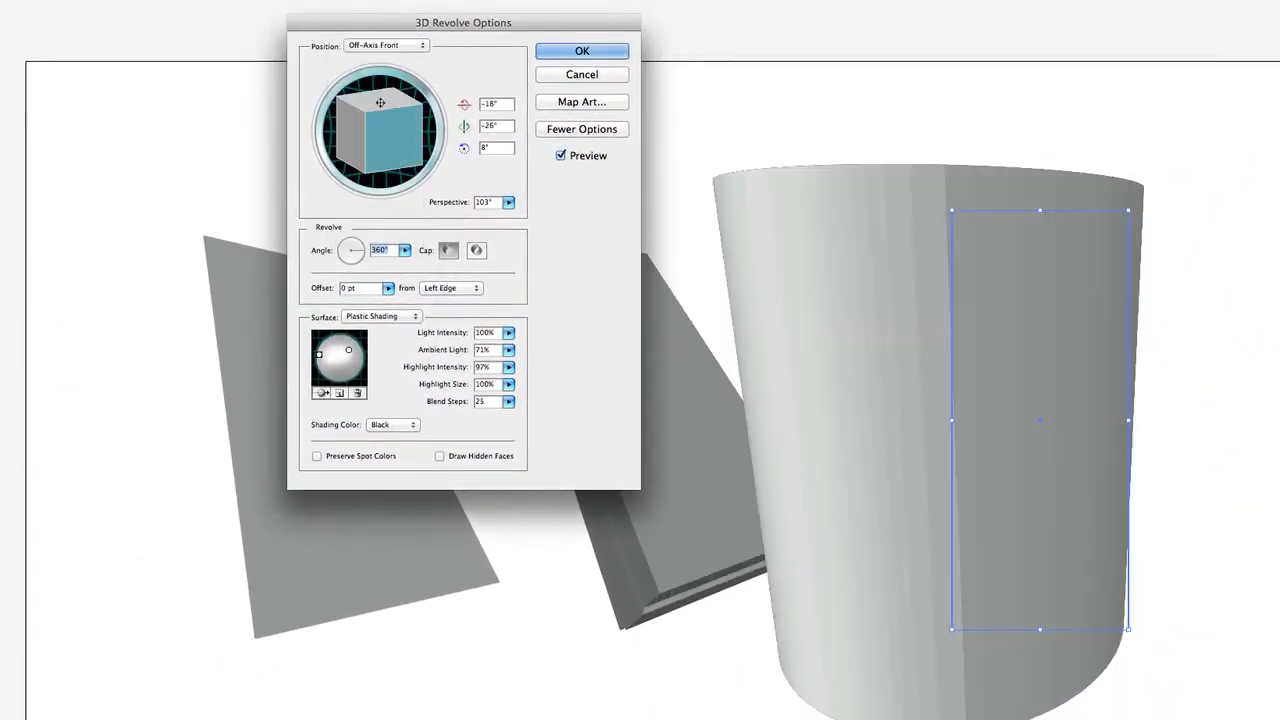
{"action": "left_click", "coordinate": [508, 202]}
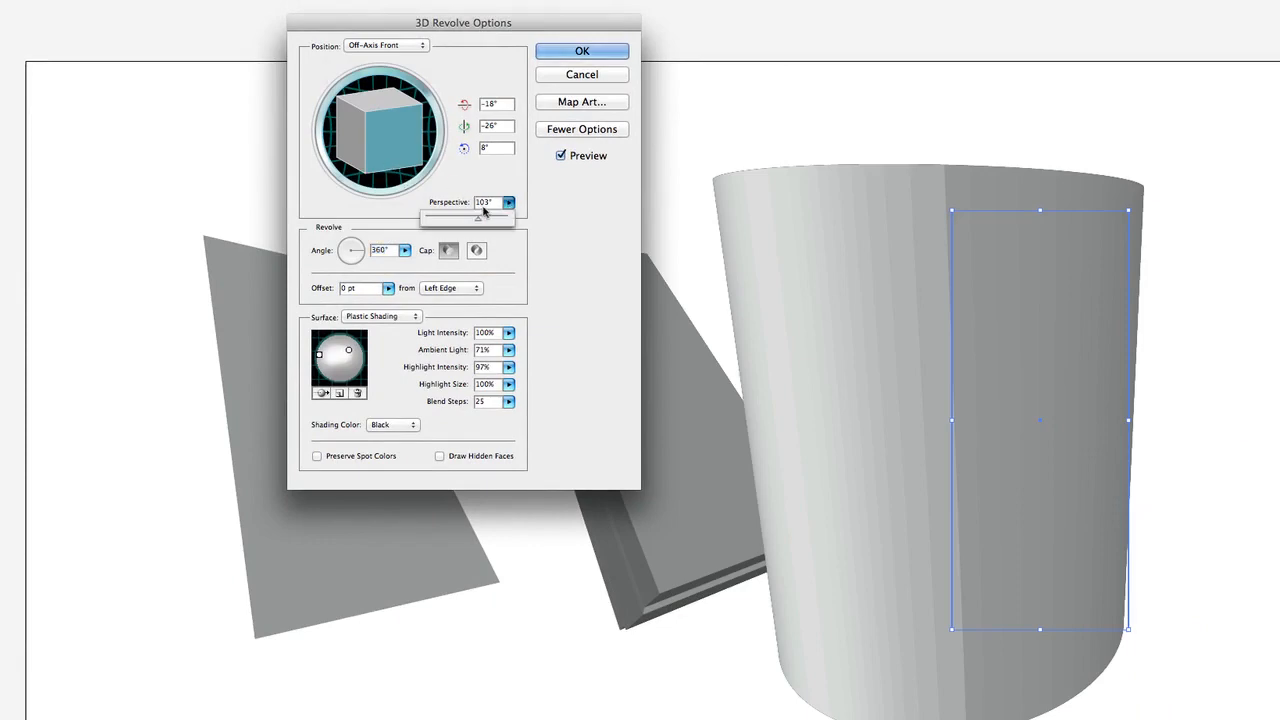
{"action": "left_click_drag", "start_coordinate": [478, 217], "coordinate": [448, 218]}
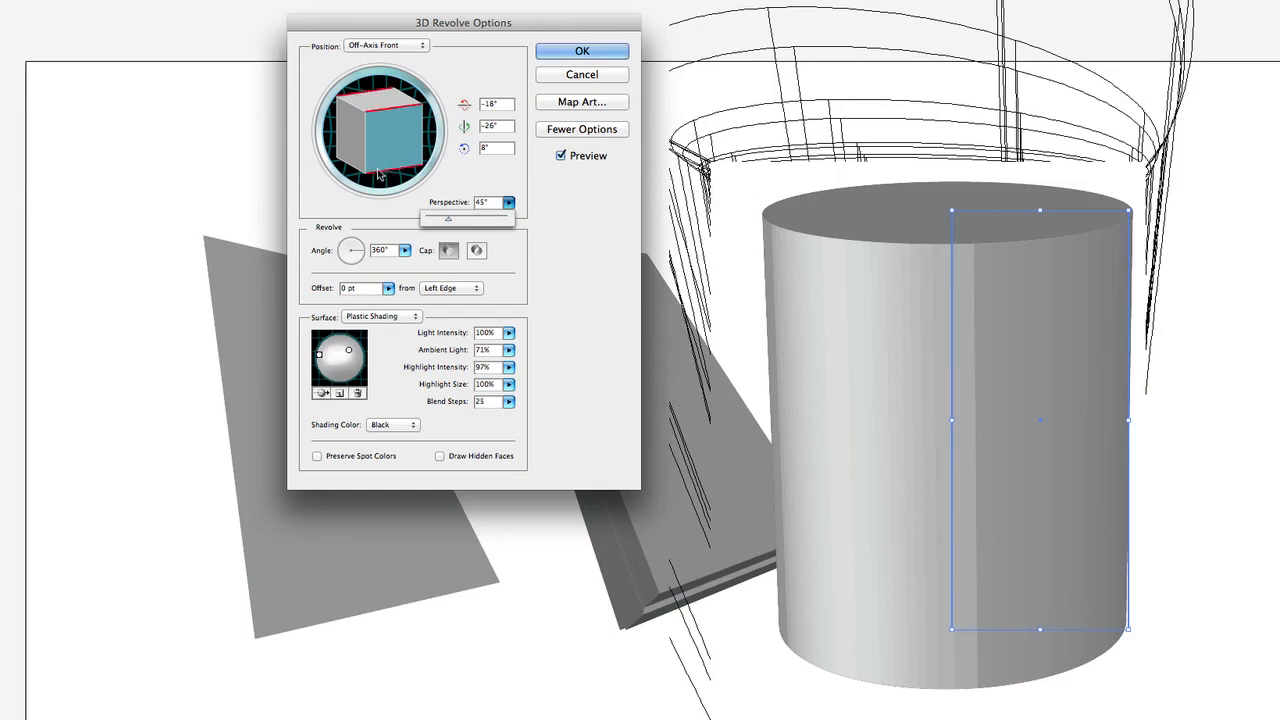
{"action": "left_click", "coordinate": [383, 222]}
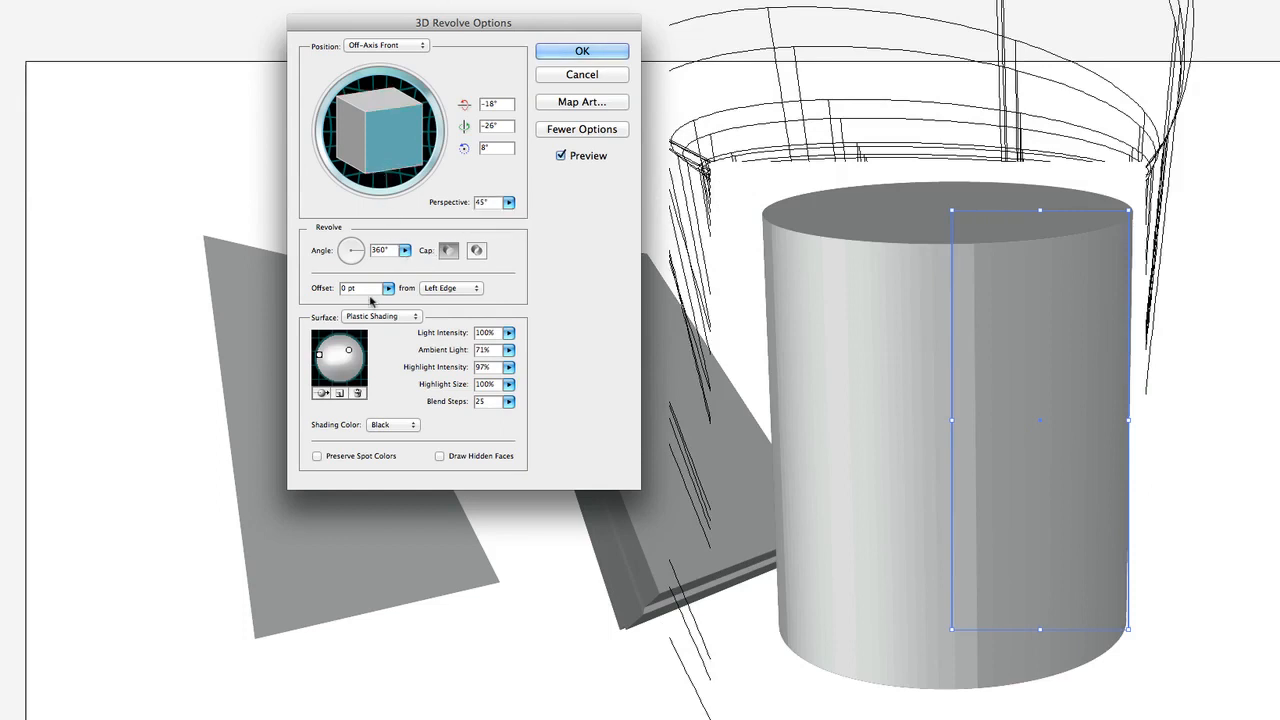
- Set the revolve offset to 90 pt from the left edge to hollow the cylinder's centre, and apply the effect
{"action": "key", "text": "shift+Up"}
{"action": "key", "text": "shift+Up"}
{"action": "key", "text": "shift+Up"}
{"action": "key", "text": "shift+Up"}
{"action": "key", "text": "shift+Up"}
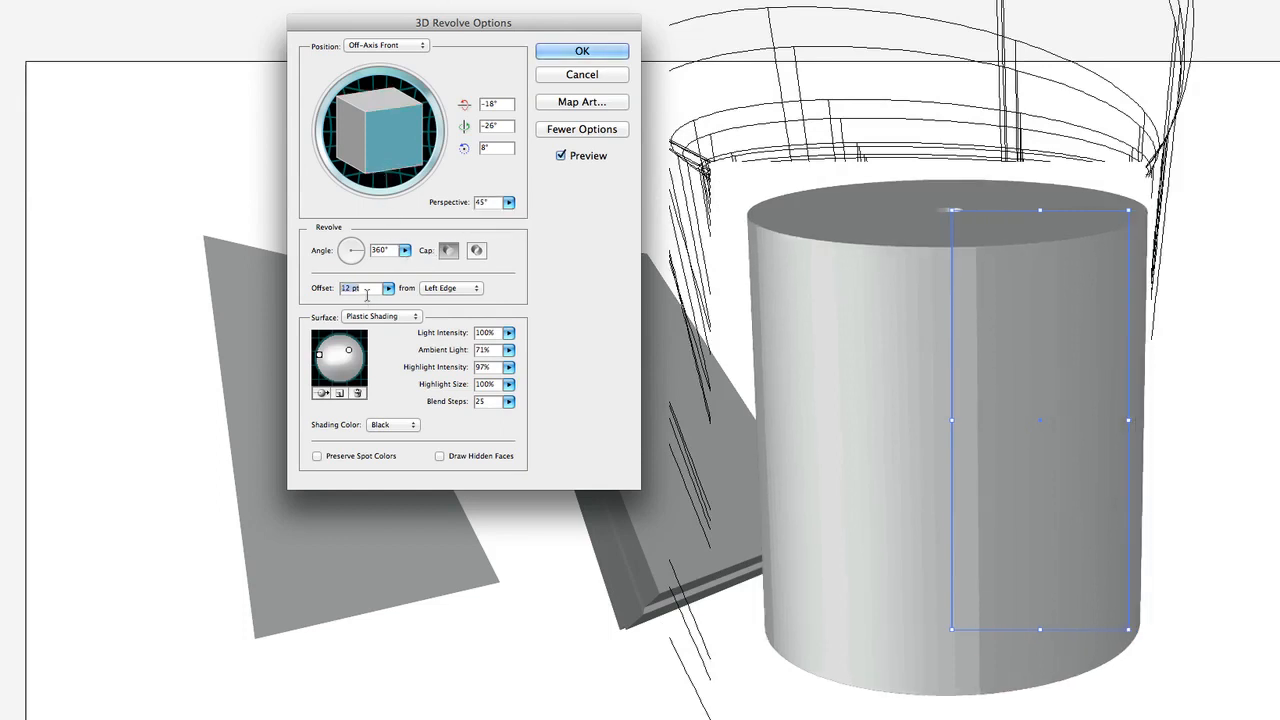
{"action": "key", "text": "shift+Up"}
{"action": "key", "text": "shift+Up"}
{"action": "key", "text": "shift+Up"}
{"action": "key", "text": "shift+Up"}
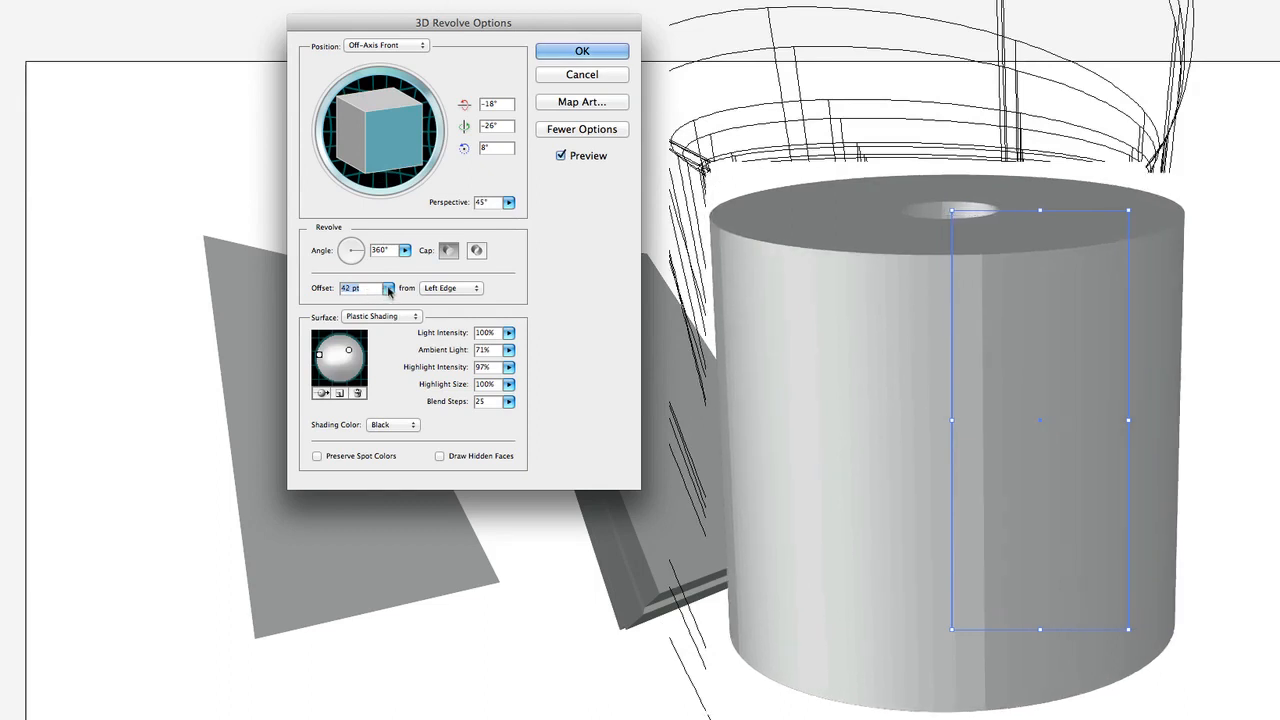
{"action": "key", "text": "shift+Up"}
{"action": "key", "text": "shift+Up"}
{"action": "key", "text": "shift+Up"}
{"action": "key", "text": "shift+Up"}
{"action": "key", "text": "shift+Up"}
{"action": "key", "text": "shift+Up"}
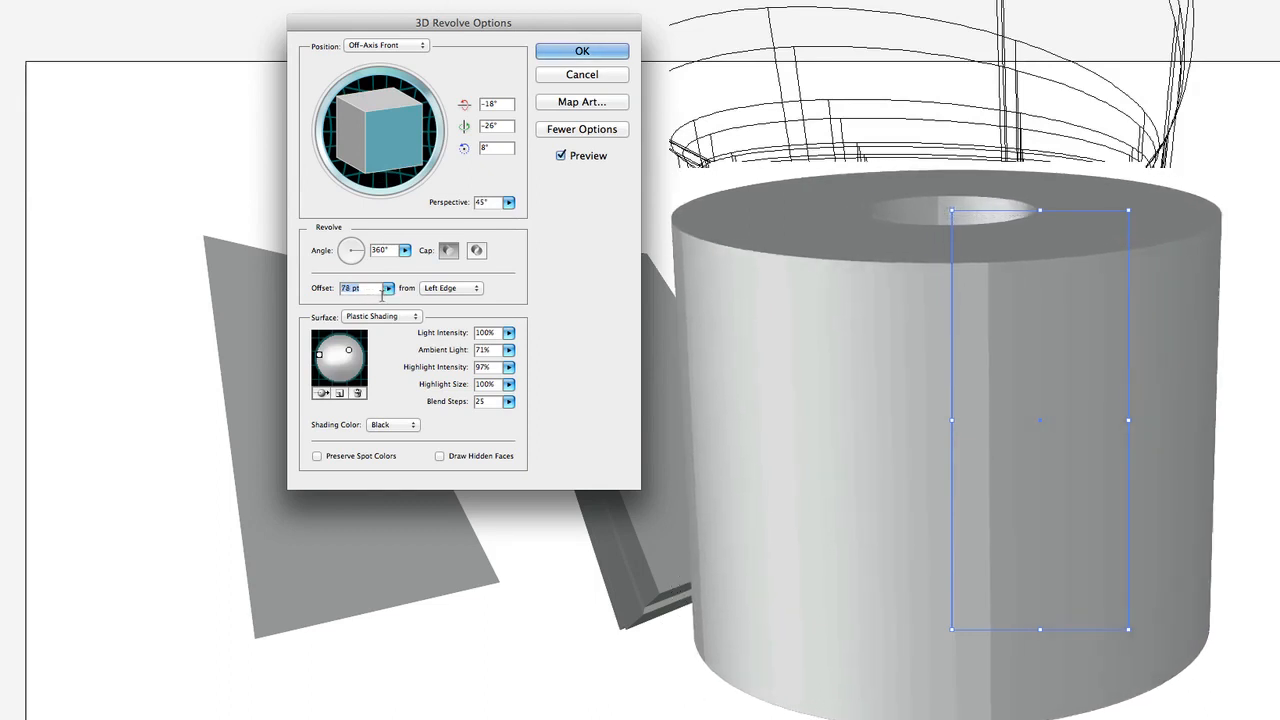
{"action": "left_click", "coordinate": [386, 291]}
{"action": "left_click", "coordinate": [578, 253]}
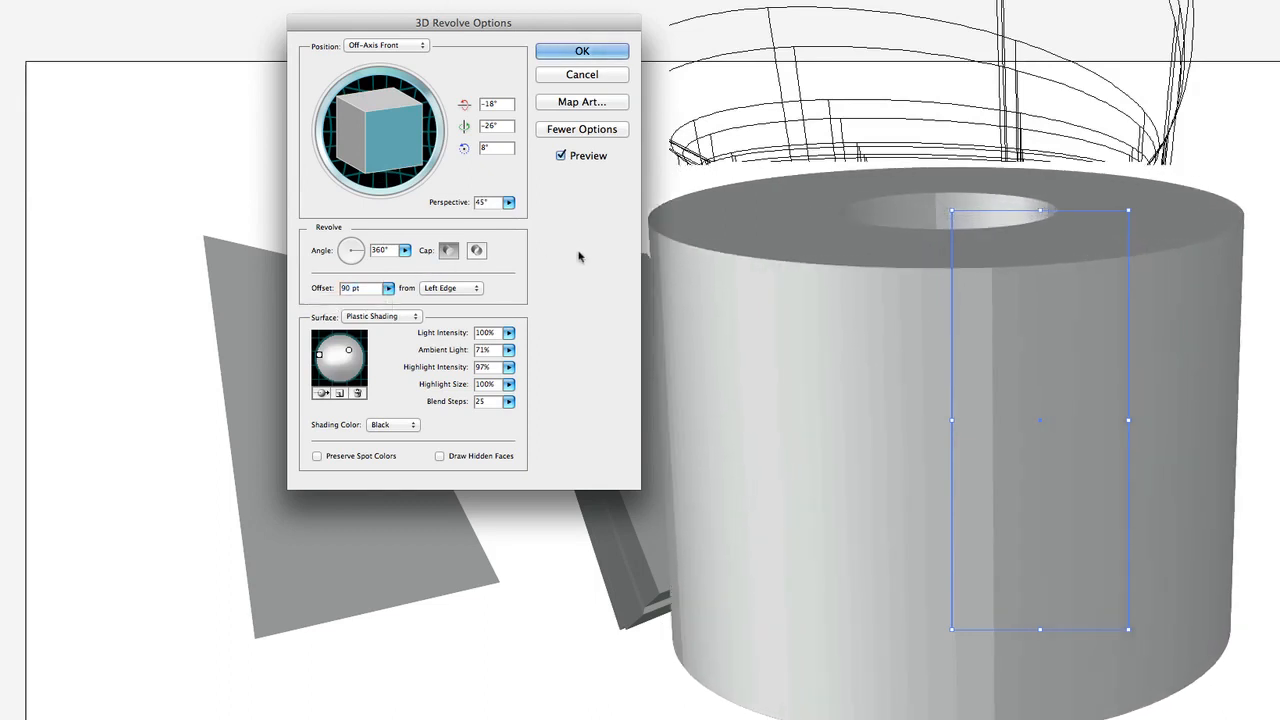
{"action": "left_click", "coordinate": [582, 51]}
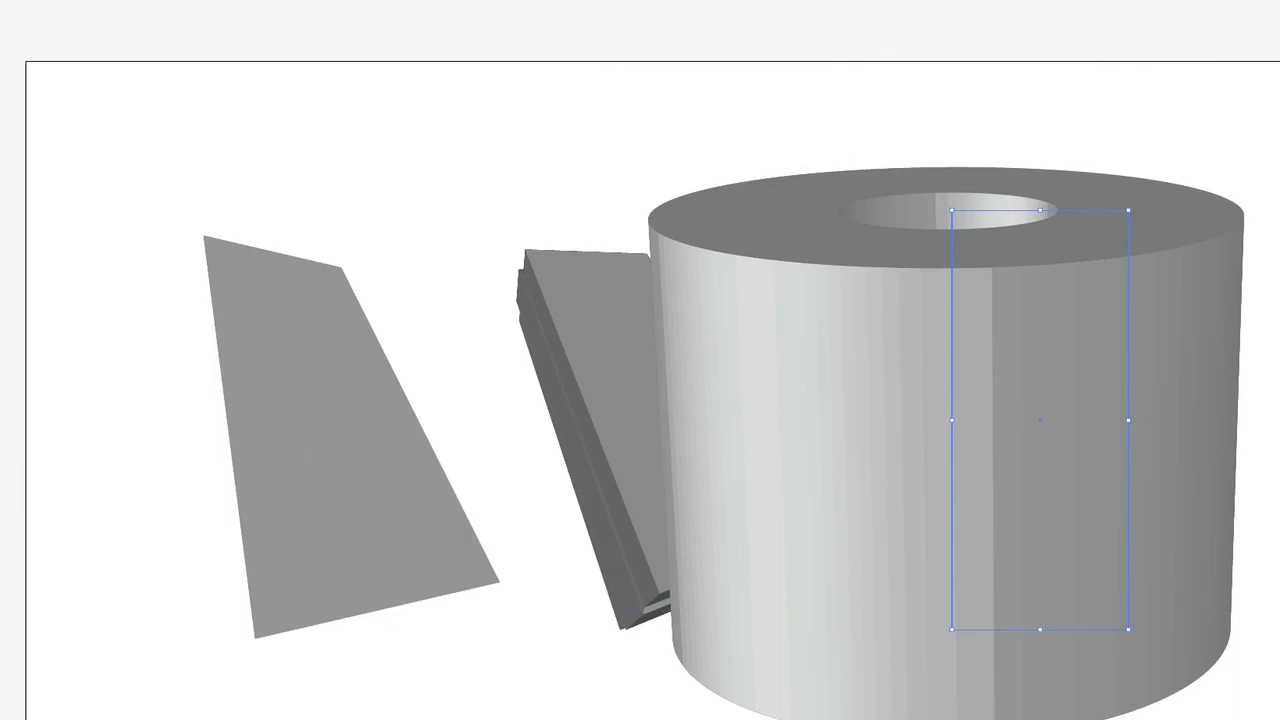
- Add three anchor points along the right-hand edge of the revolved profile
{"action": "key", "text": "p"}
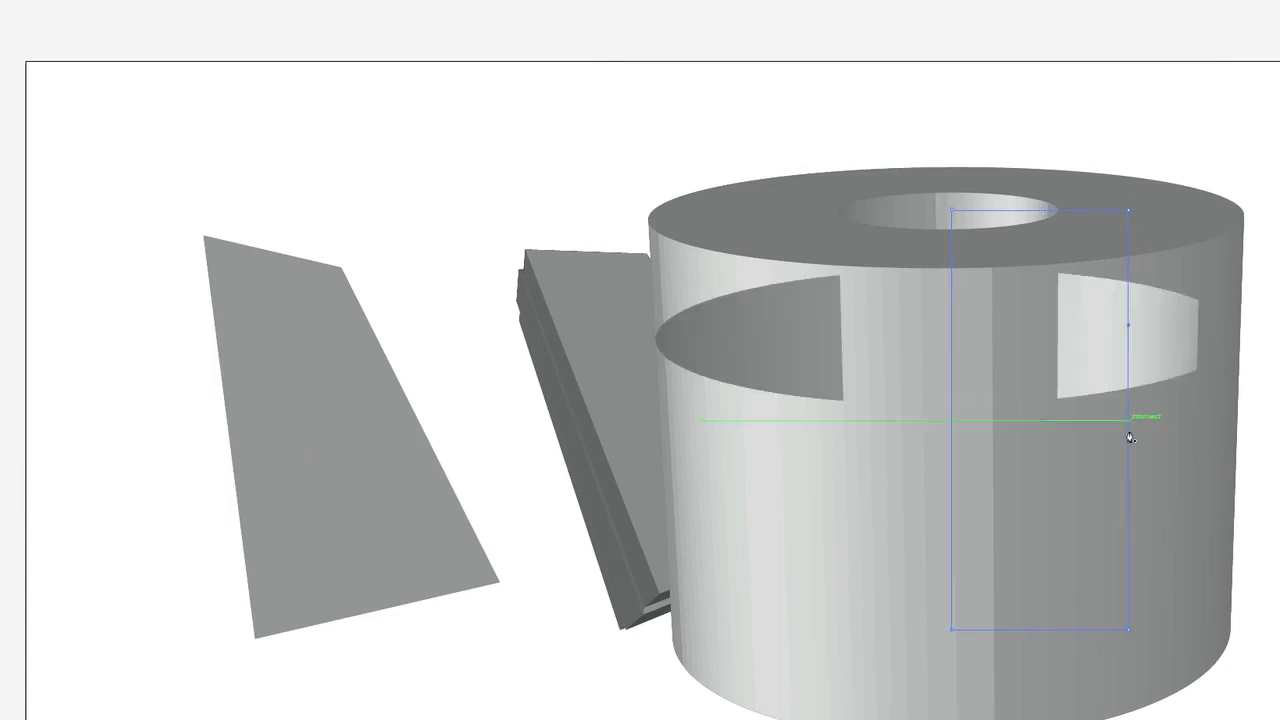
{"action": "left_click", "coordinate": [1129, 466]}
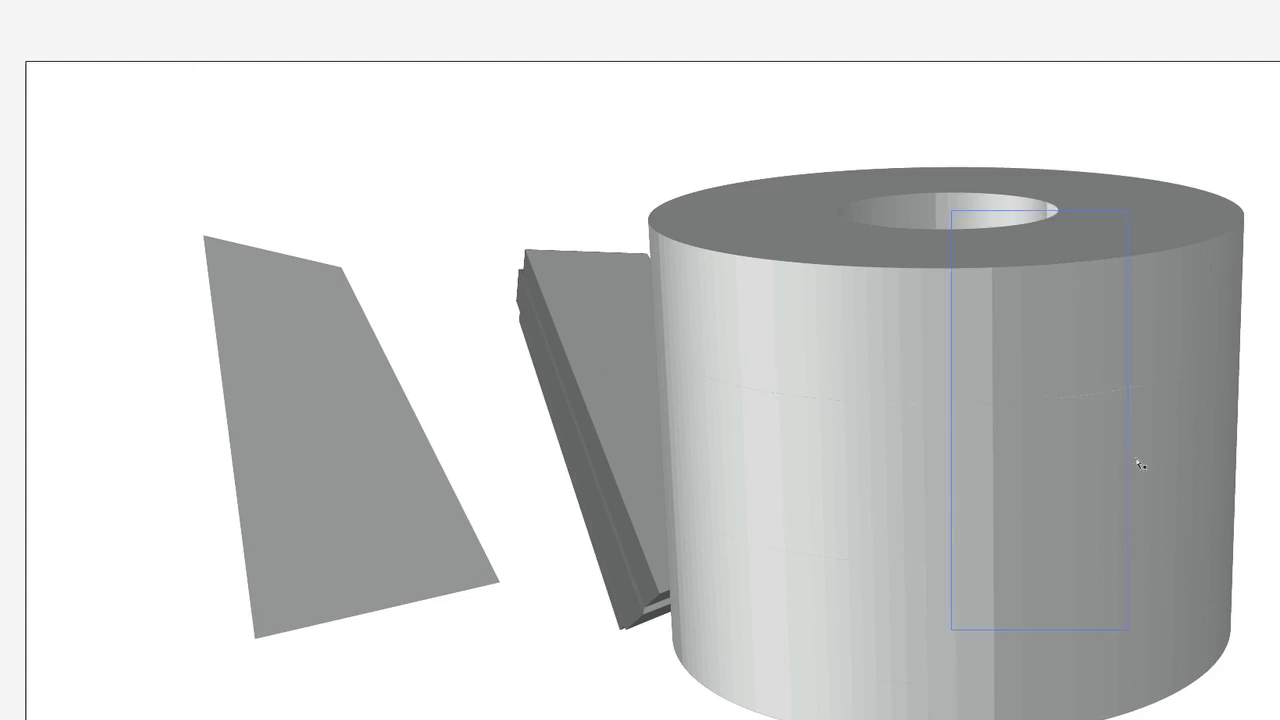
{"action": "left_click", "coordinate": [1130, 522]}
- Move the three added anchor points inward by different amounts to give the profile's outer edge a zigzag outline
{"action": "left_click_drag", "start_coordinate": [1128, 466], "coordinate": [1085, 467]}
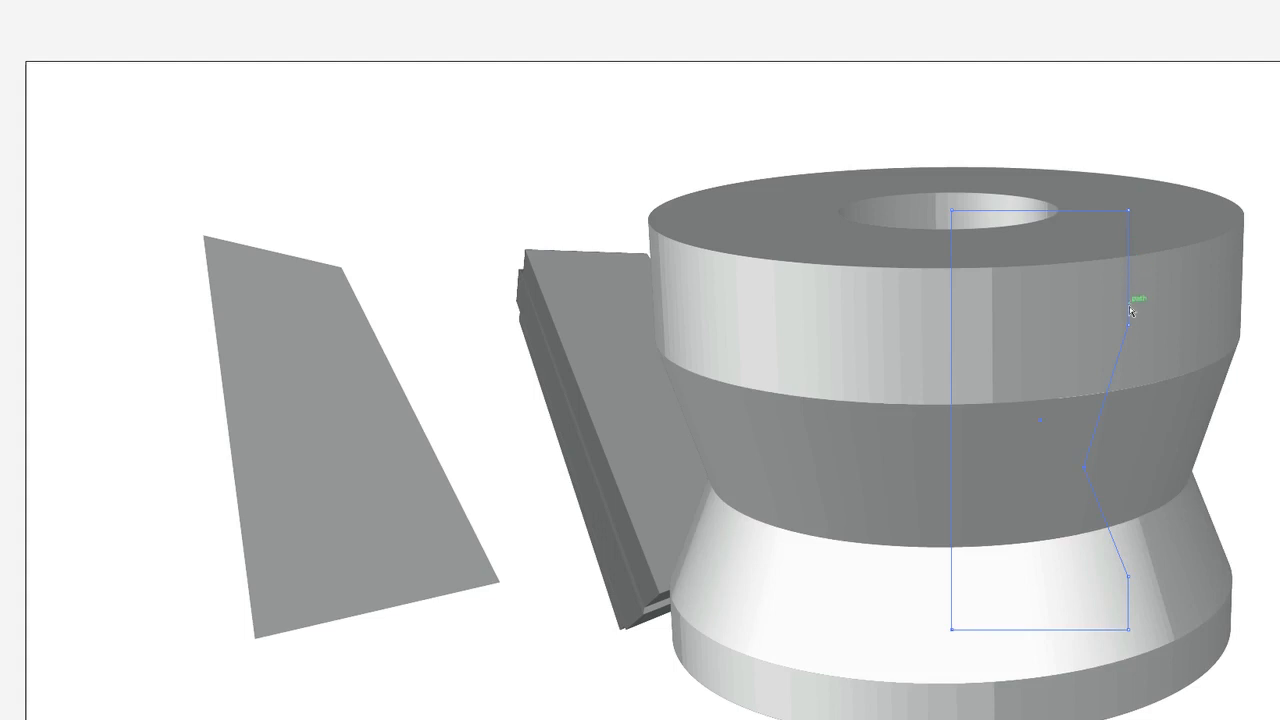
{"action": "left_click_drag", "start_coordinate": [1128, 324], "coordinate": [1036, 277]}
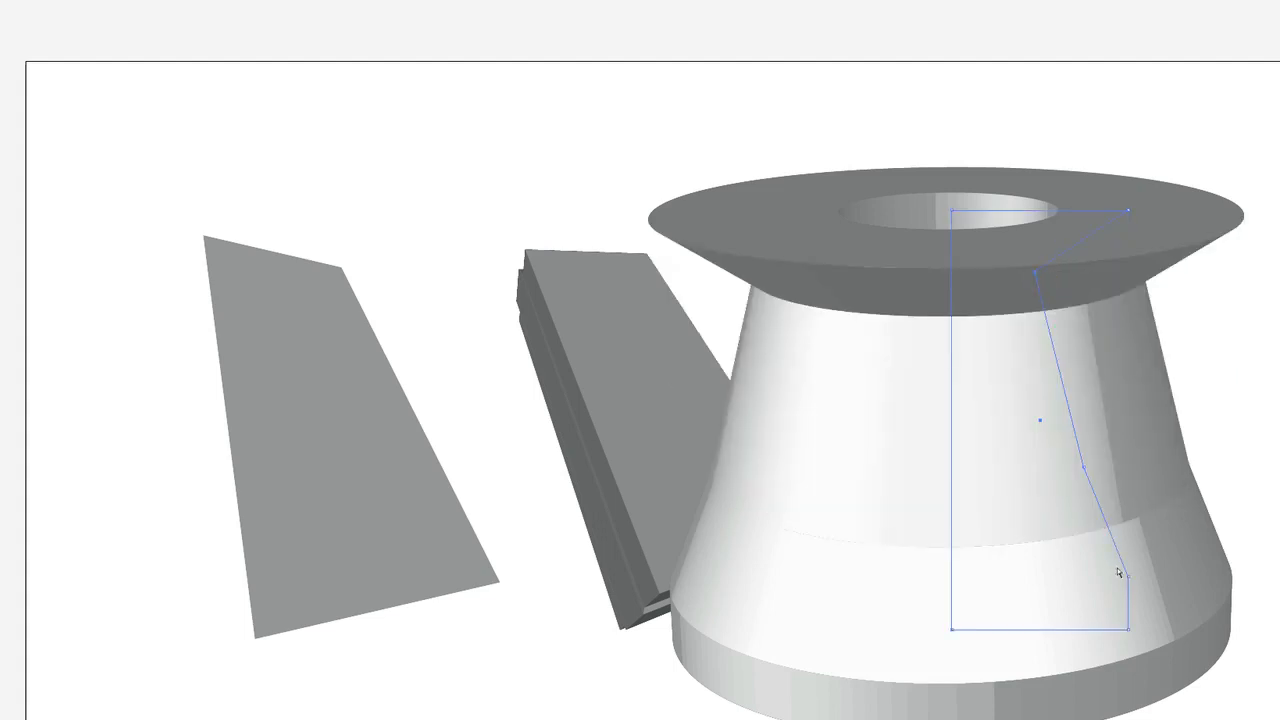
{"action": "left_click_drag", "start_coordinate": [1086, 468], "coordinate": [1104, 452]}
{"action": "left_click_drag", "start_coordinate": [1129, 581], "coordinate": [1066, 584]}
{"action": "key", "text": "v"}
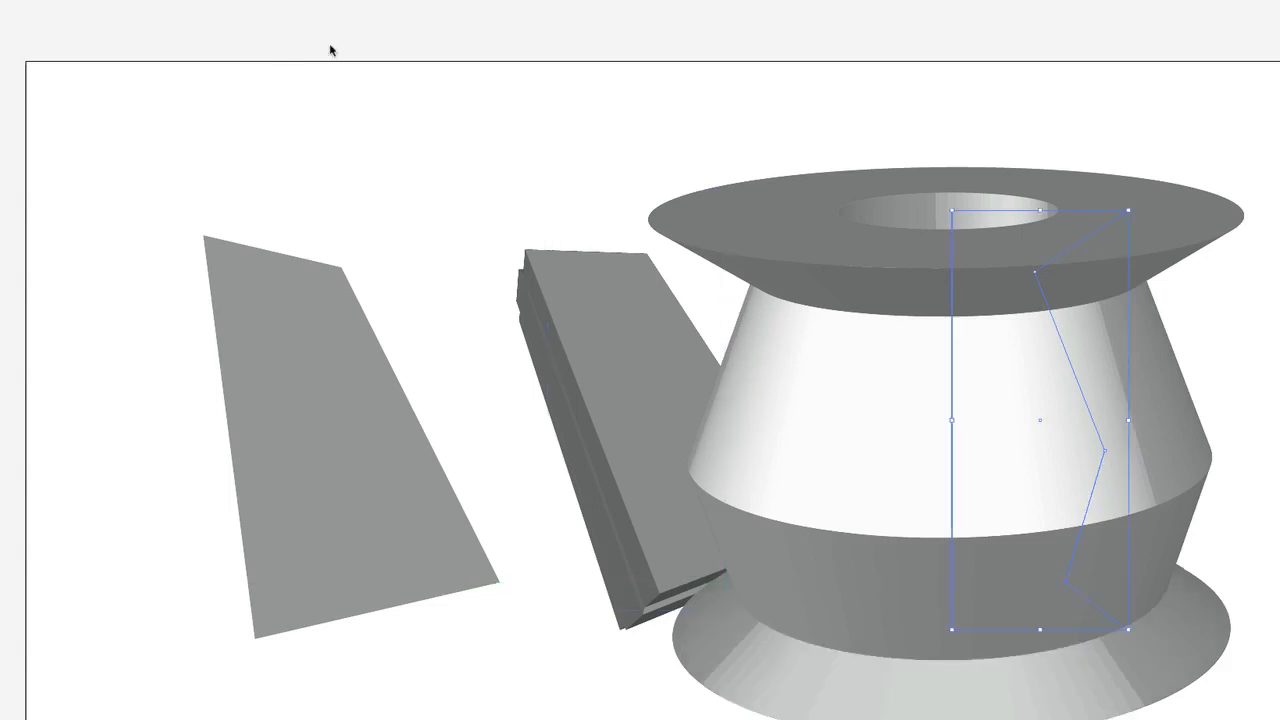
- Convert the profile's upper and middle inset anchor points and its lower outer corner into smooth curves
{"action": "left_click", "coordinate": [331, 49]}
{"action": "left_click", "coordinate": [1048, 282]}
{"action": "key", "text": "a"}
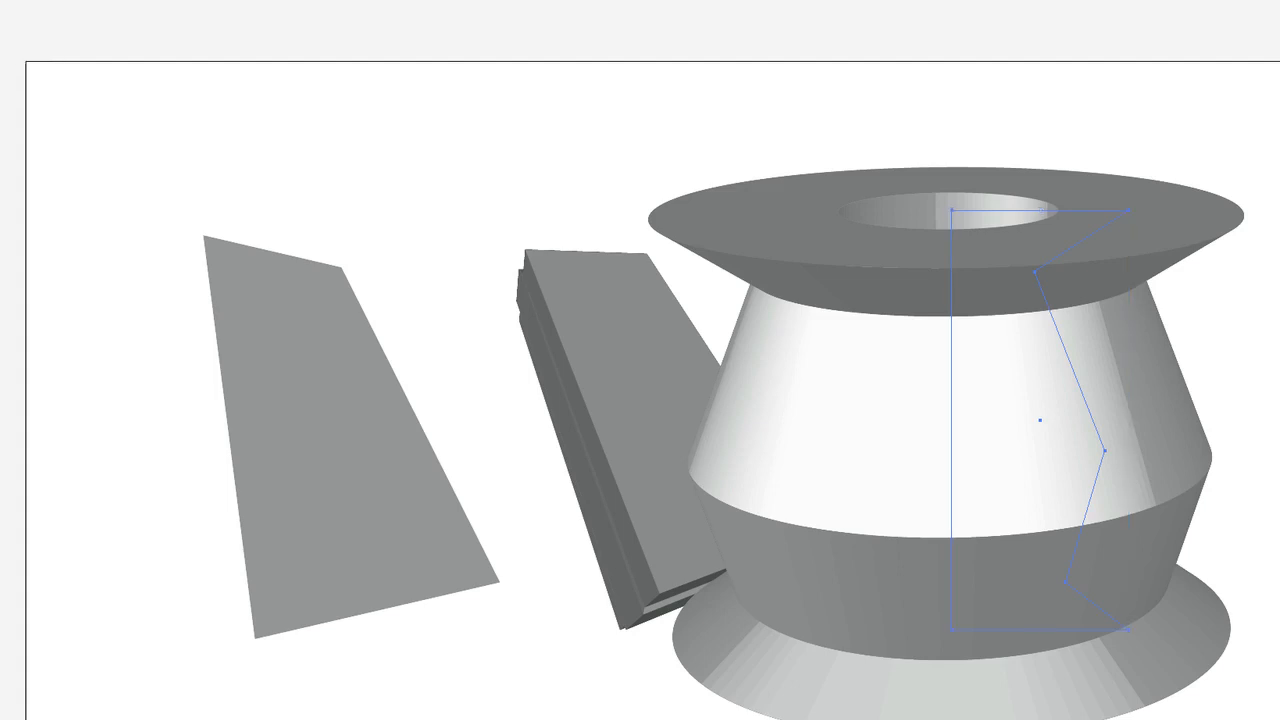
{"action": "left_click_drag", "start_coordinate": [1038, 271], "coordinate": [1034, 323]}
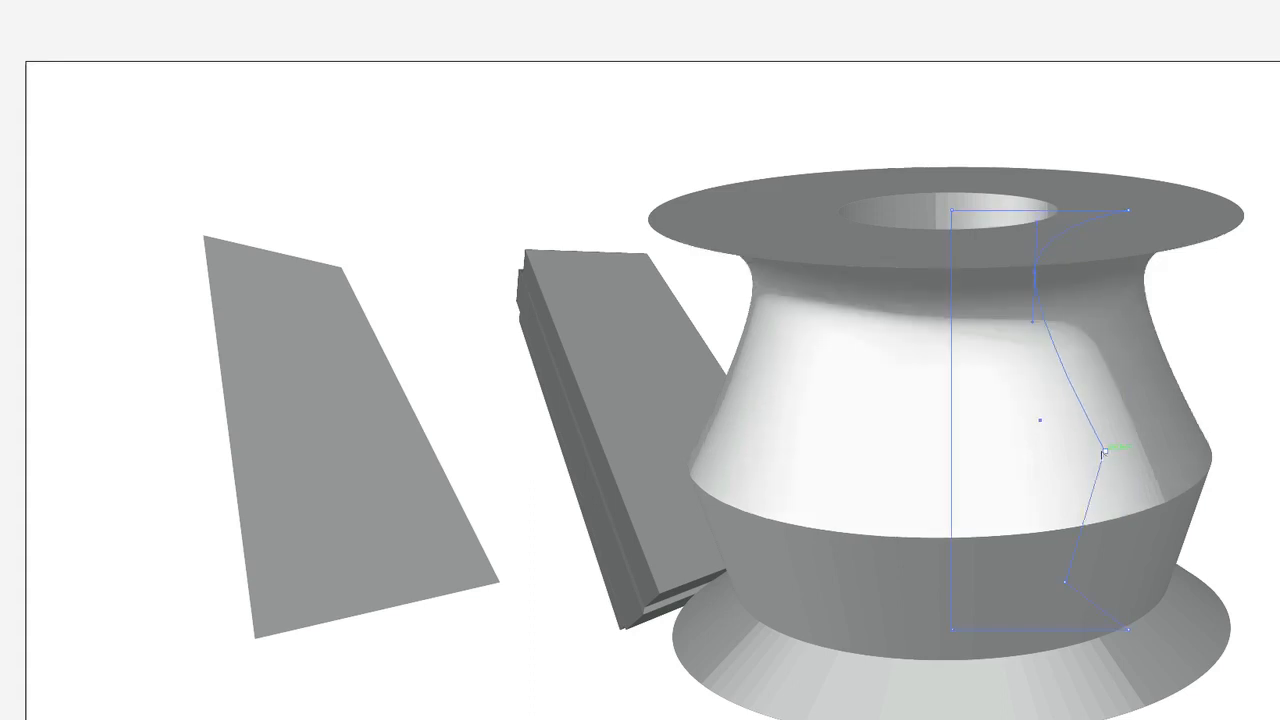
{"action": "left_click_drag", "start_coordinate": [1105, 452], "coordinate": [1114, 537]}
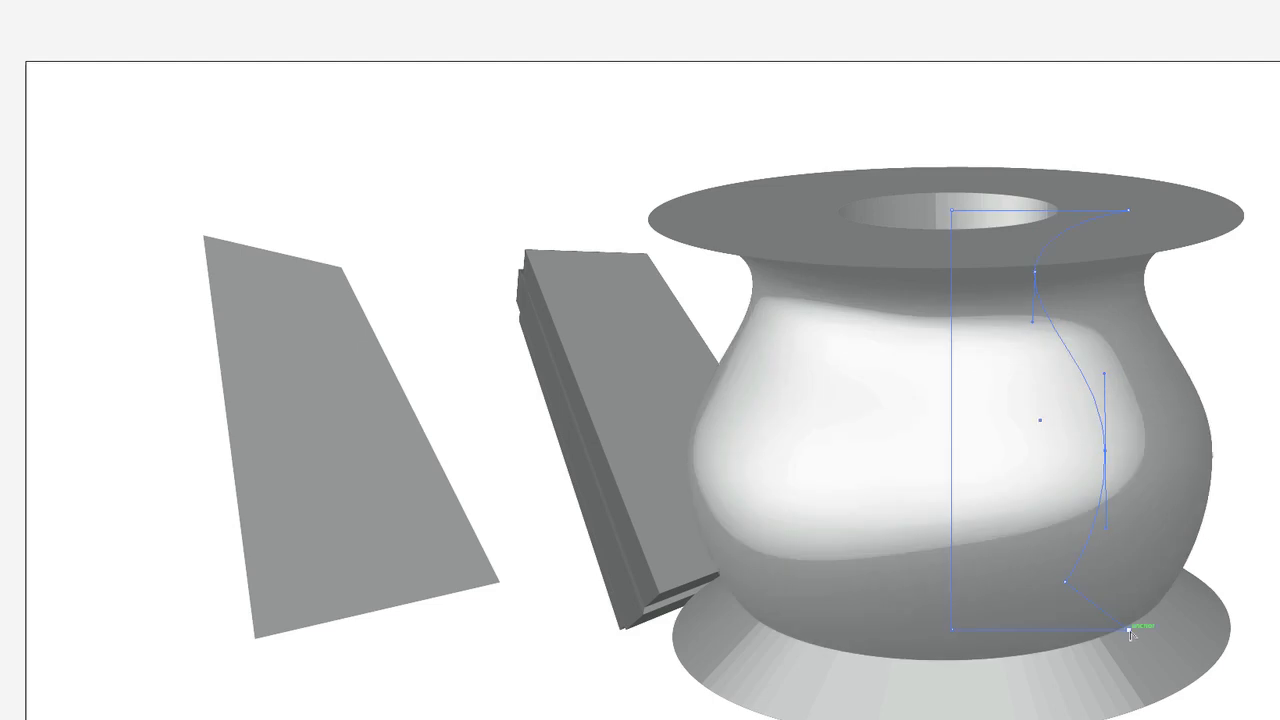
{"action": "left_click_drag", "start_coordinate": [1129, 631], "coordinate": [1090, 675]}
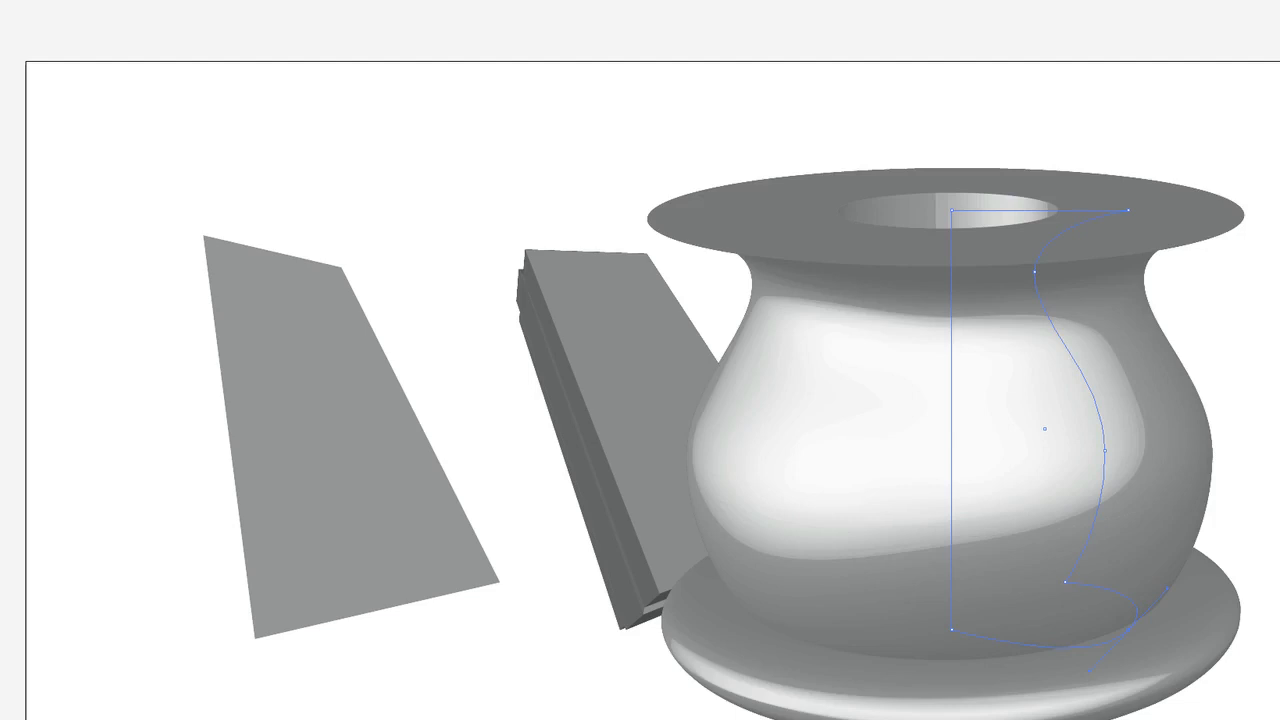
- Move the revolved vase to the right, then set its 3D Revolve blend steps to 205 with the preview on and apply
{"action": "left_click_drag", "start_coordinate": [951, 437], "coordinate": [1067, 440]}
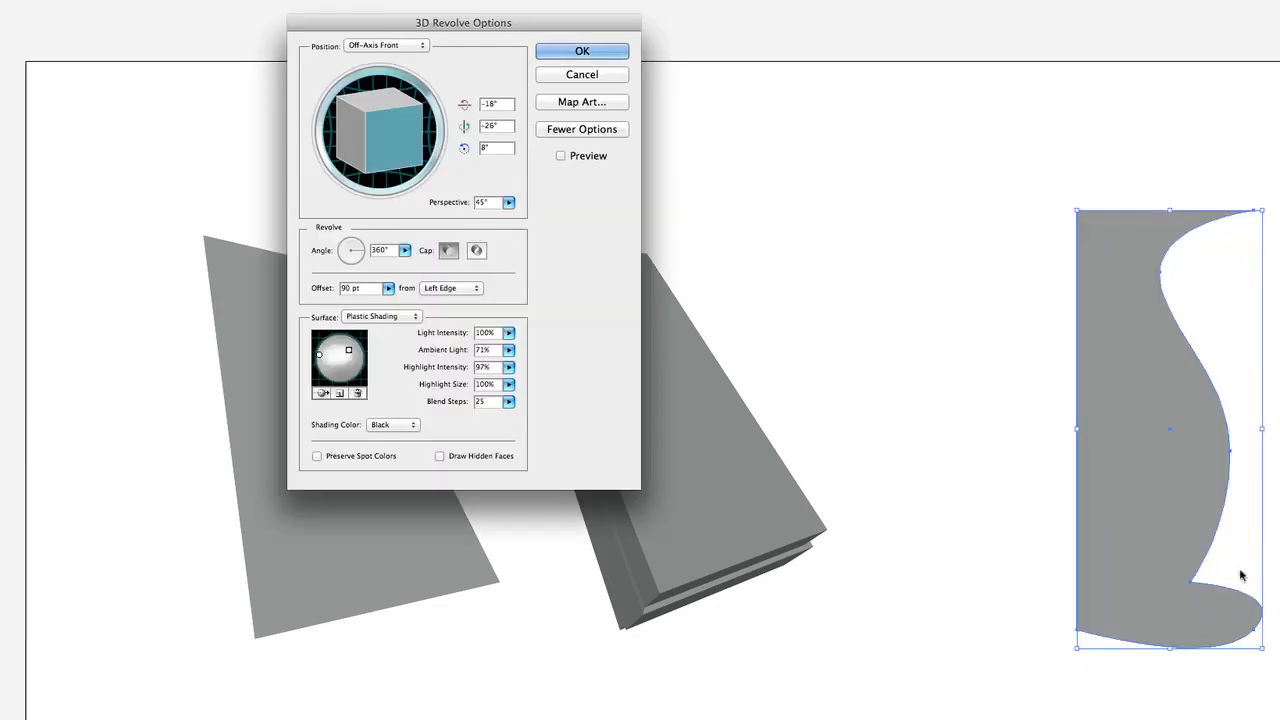
{"action": "left_click", "coordinate": [561, 156]}
{"action": "left_click", "coordinate": [508, 401]}
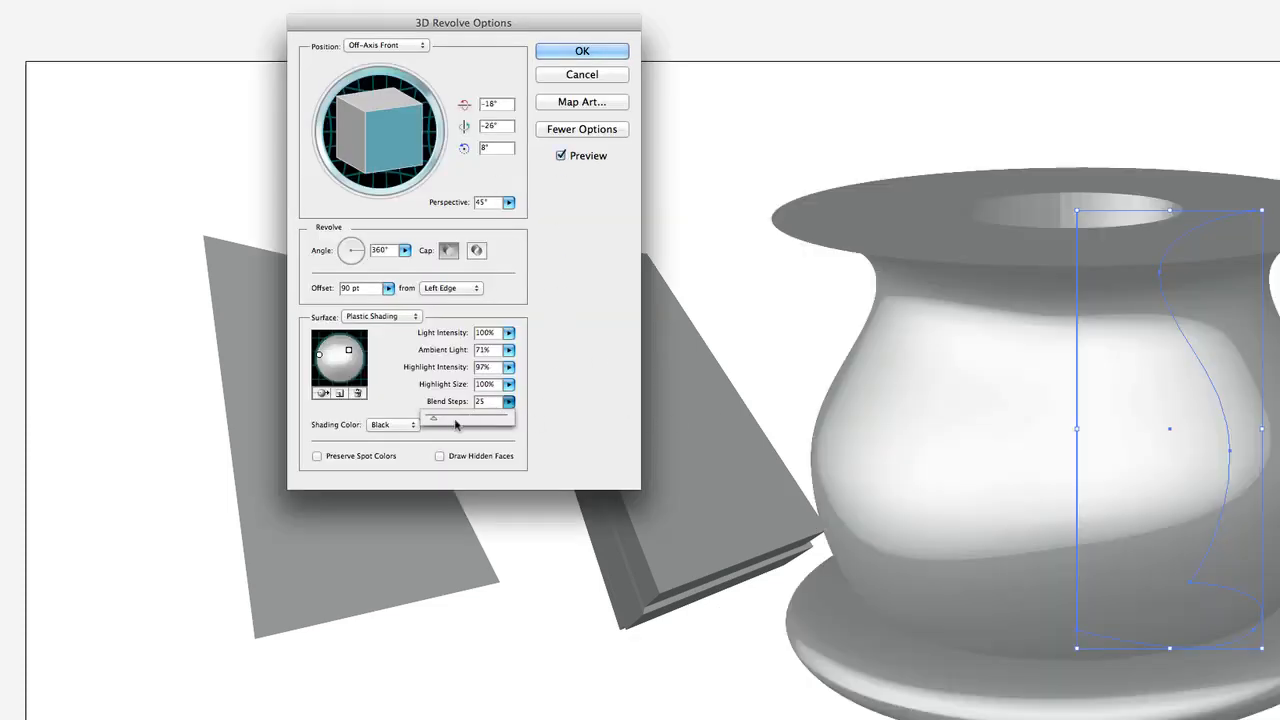
{"action": "left_click_drag", "start_coordinate": [455, 425], "coordinate": [445, 421]}
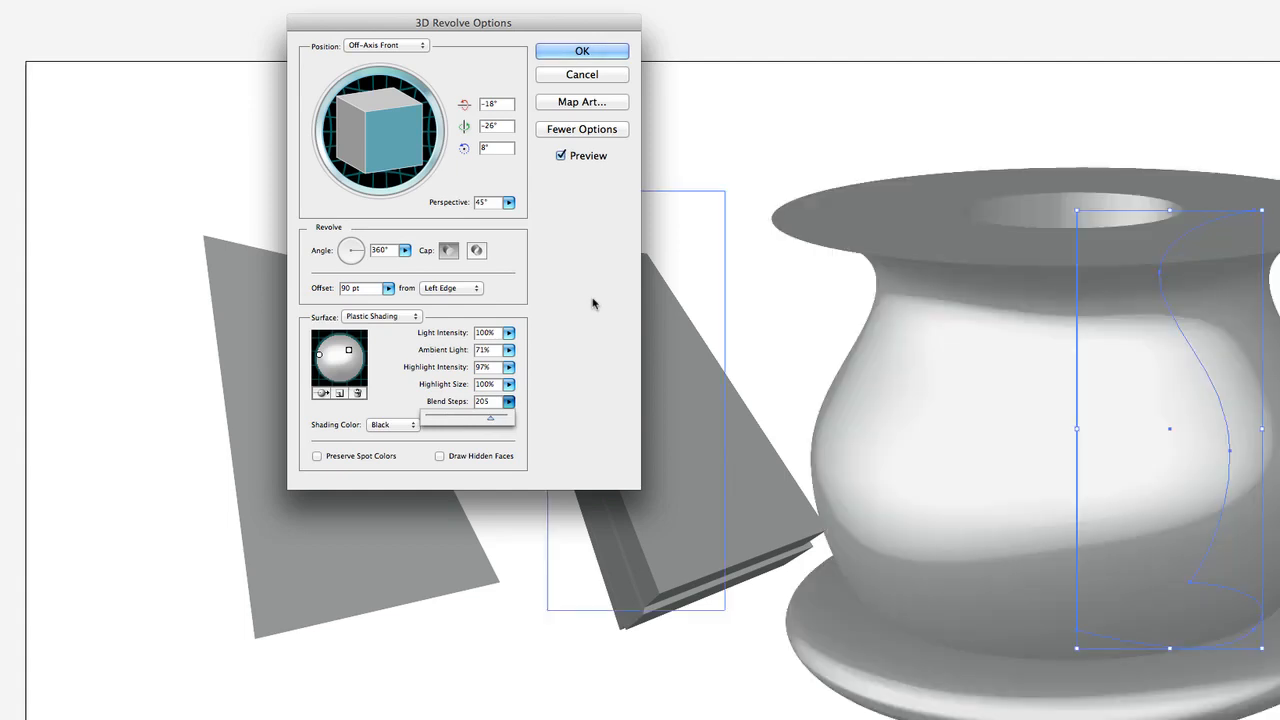
{"action": "left_click", "coordinate": [616, 55]}
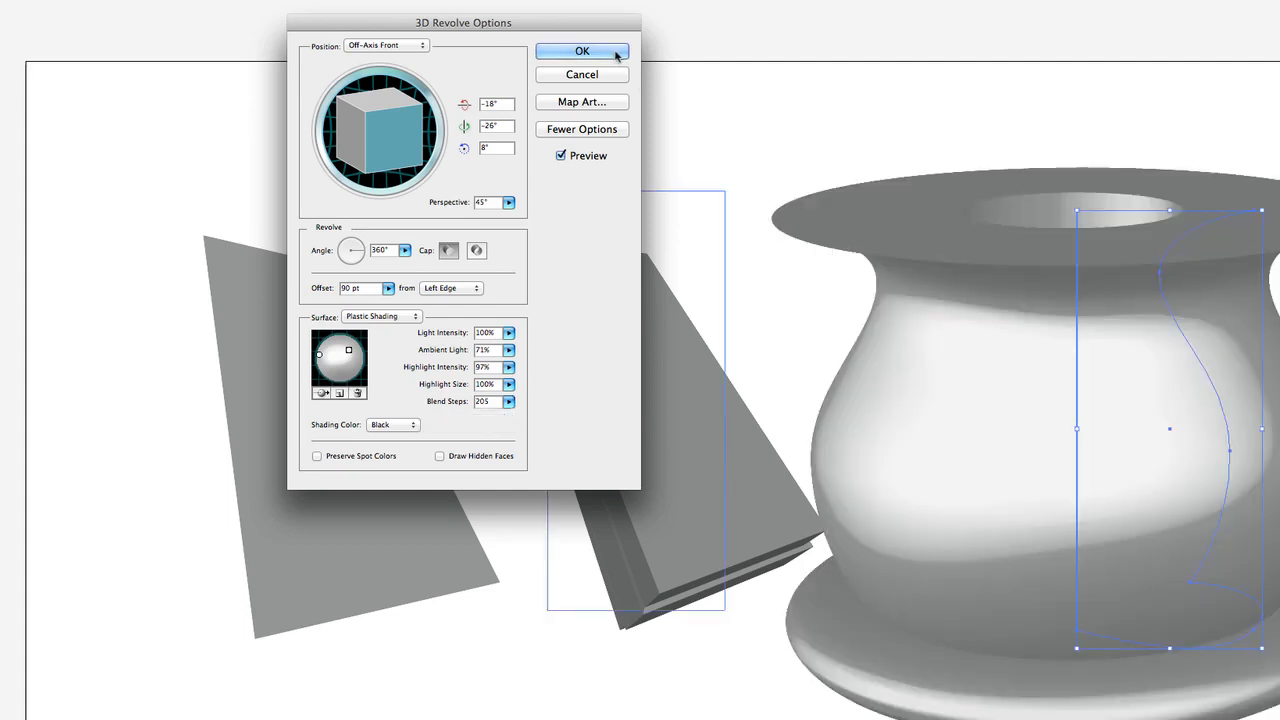
{"action": "left_click", "coordinate": [588, 52]}
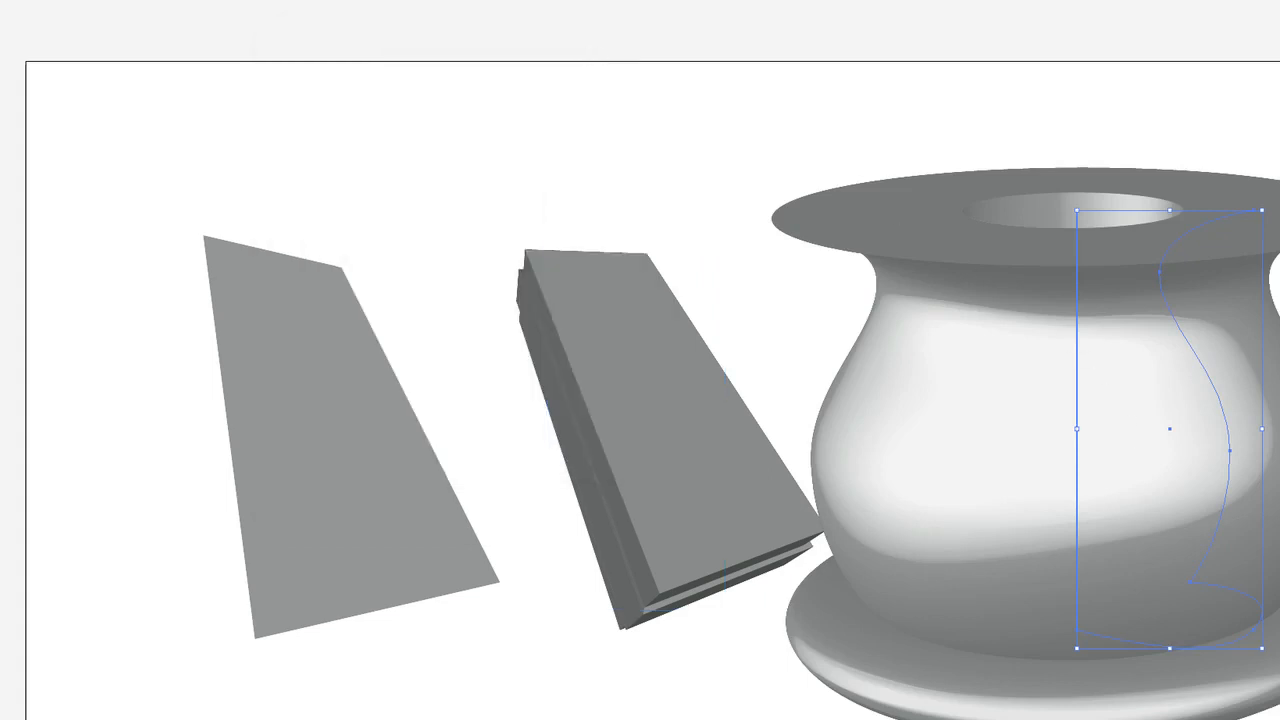
{"action": "left_click", "coordinate": [707, 717]}
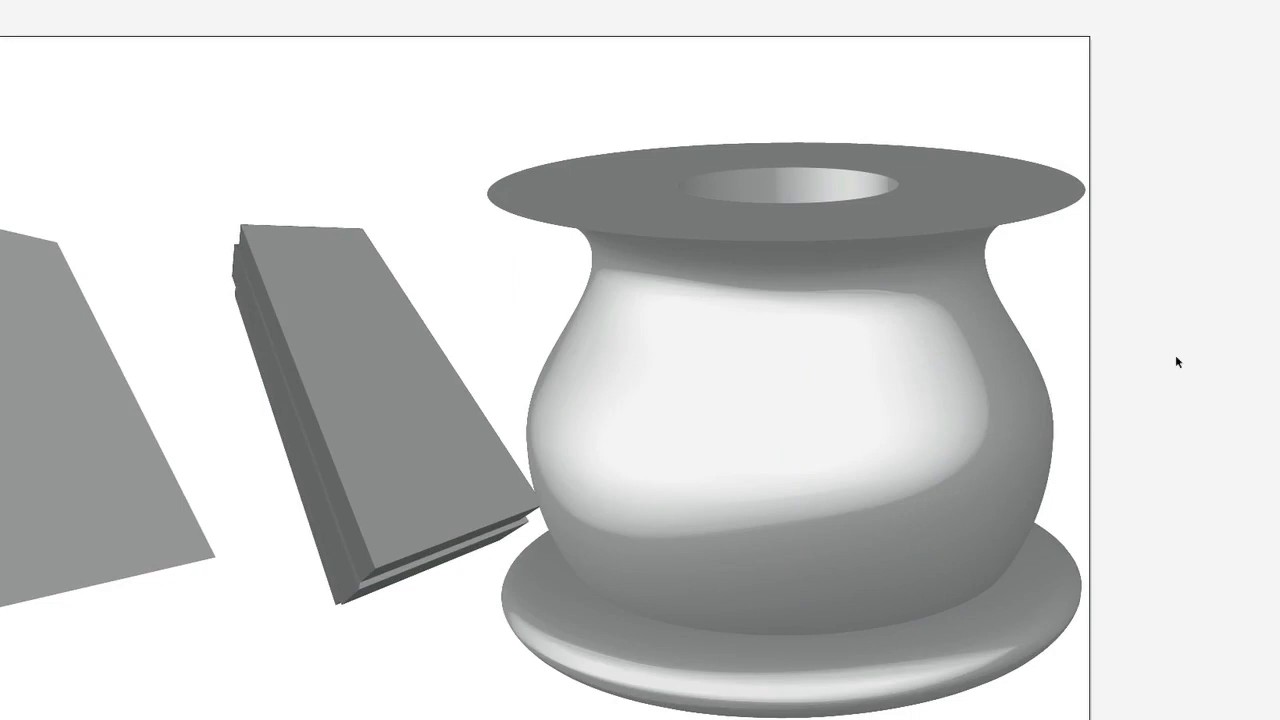
- Examine the vase's underlying flat profile in outline mode and return to the preview display
{"action": "left_click", "coordinate": [1032, 360]}
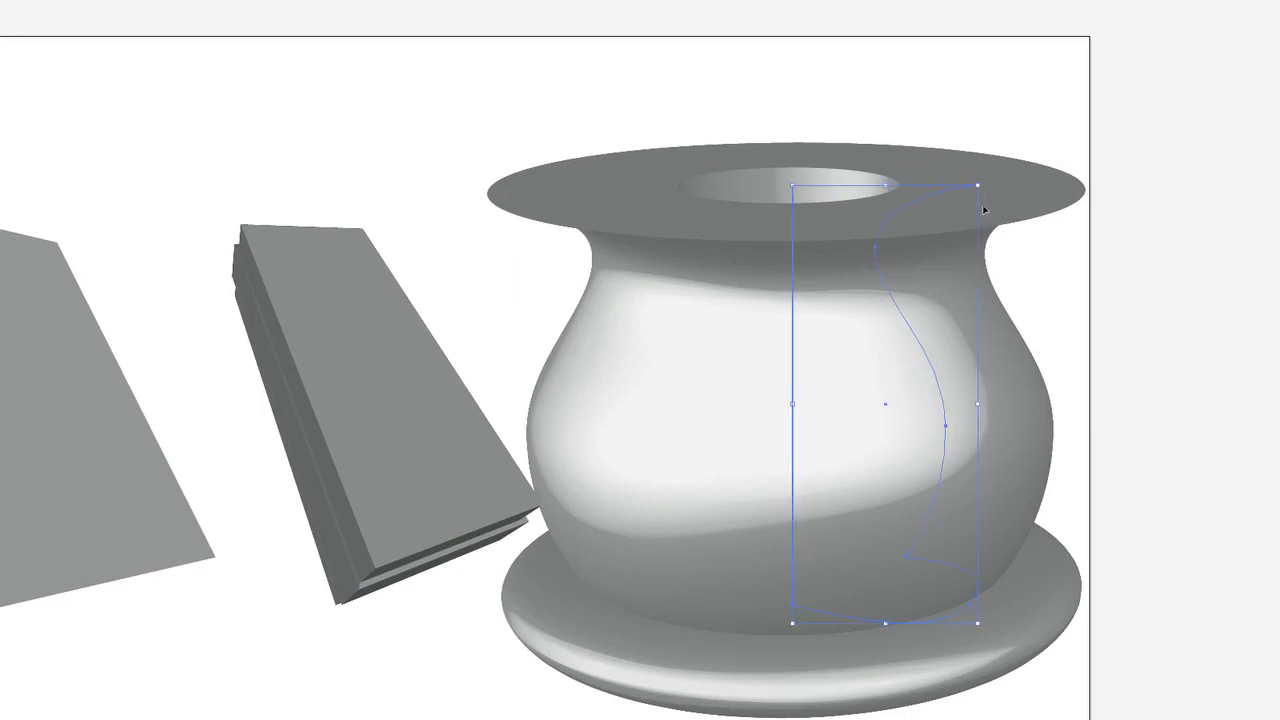
{"action": "key", "text": "ctrl+y"}
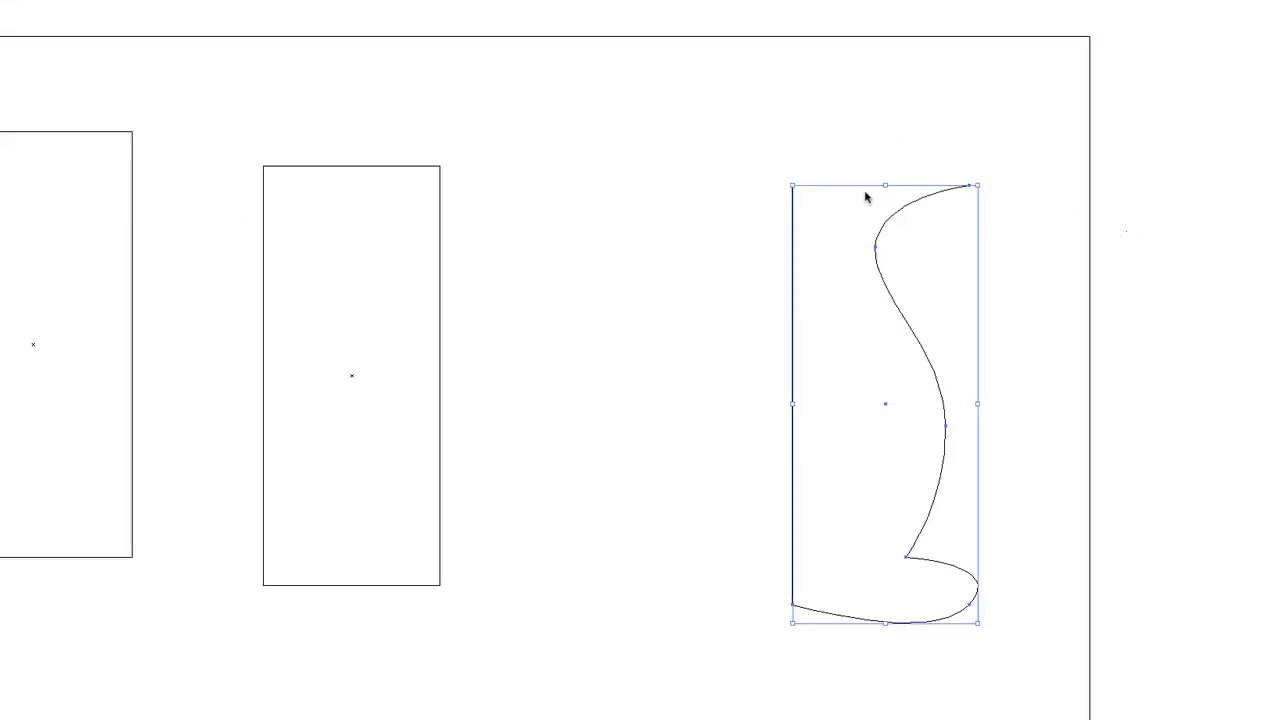
{"action": "key", "text": "ctrl+y"}
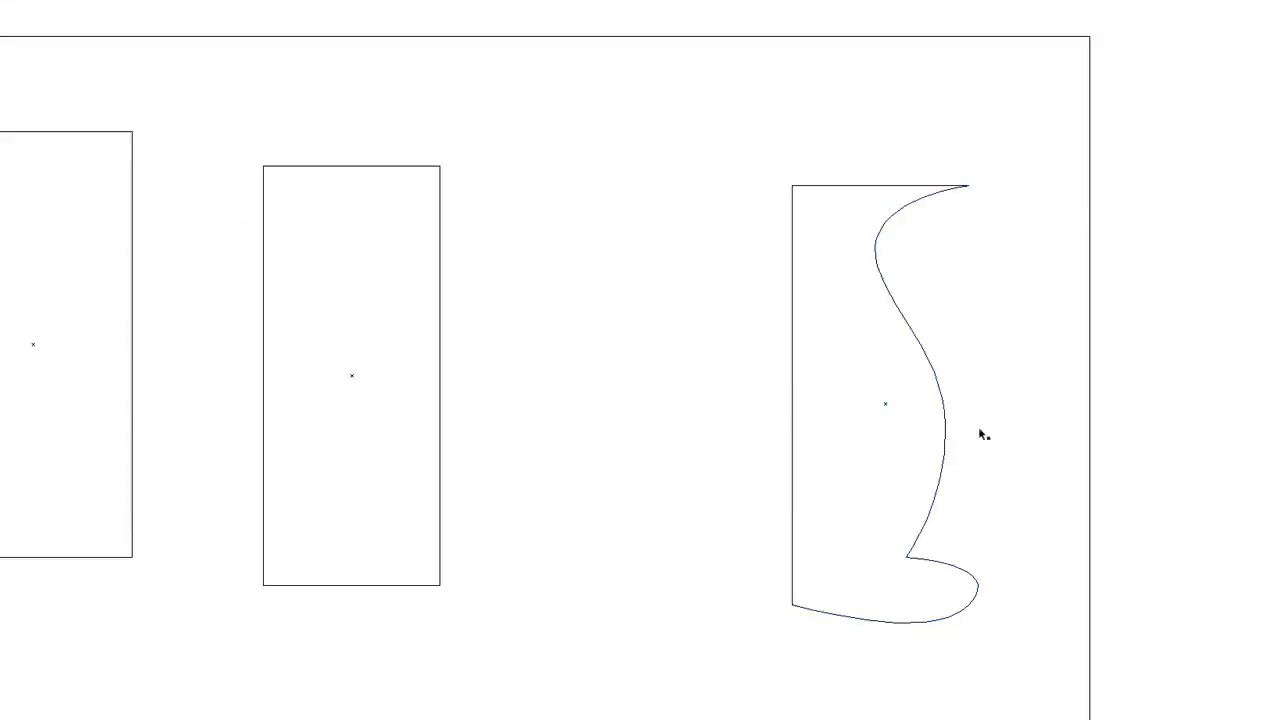
{"action": "key", "text": "ctrl+y"}
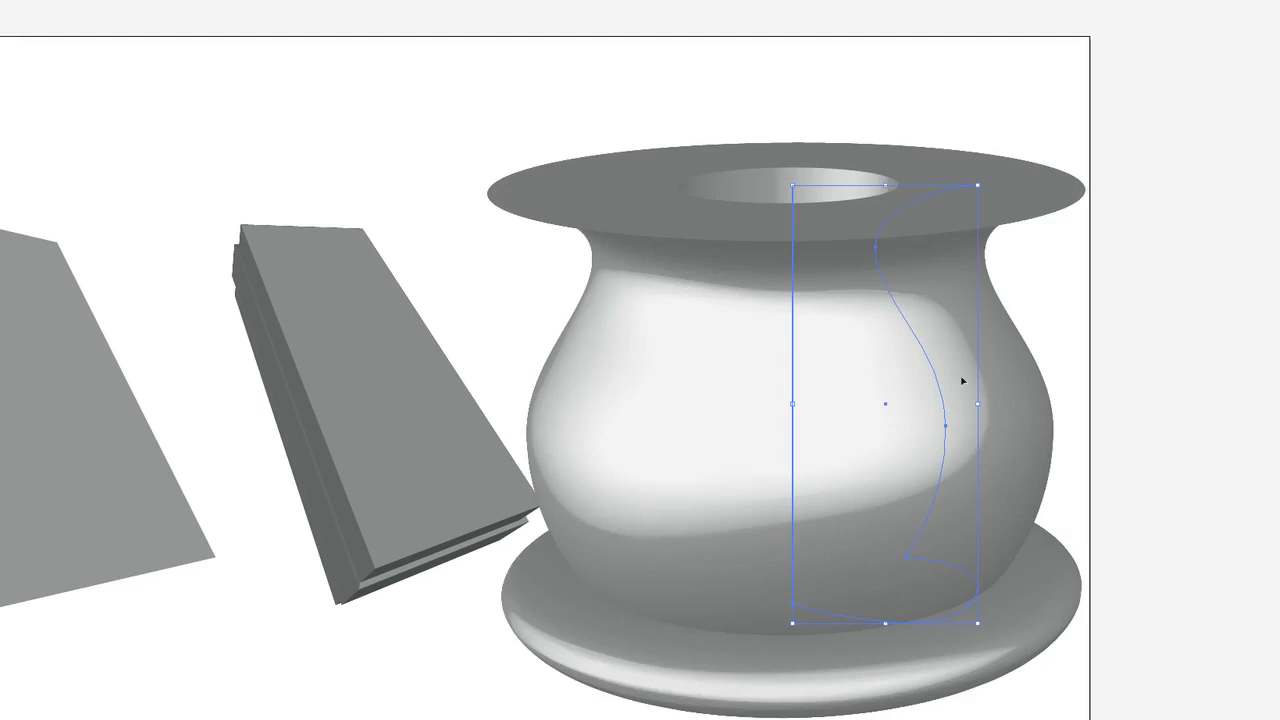
- Narrow the vase's profile from its outer side to about 0.98 in wide, keeping its height, and deselect it
{"action": "left_click_drag", "start_coordinate": [978, 403], "coordinate": [876, 406]}
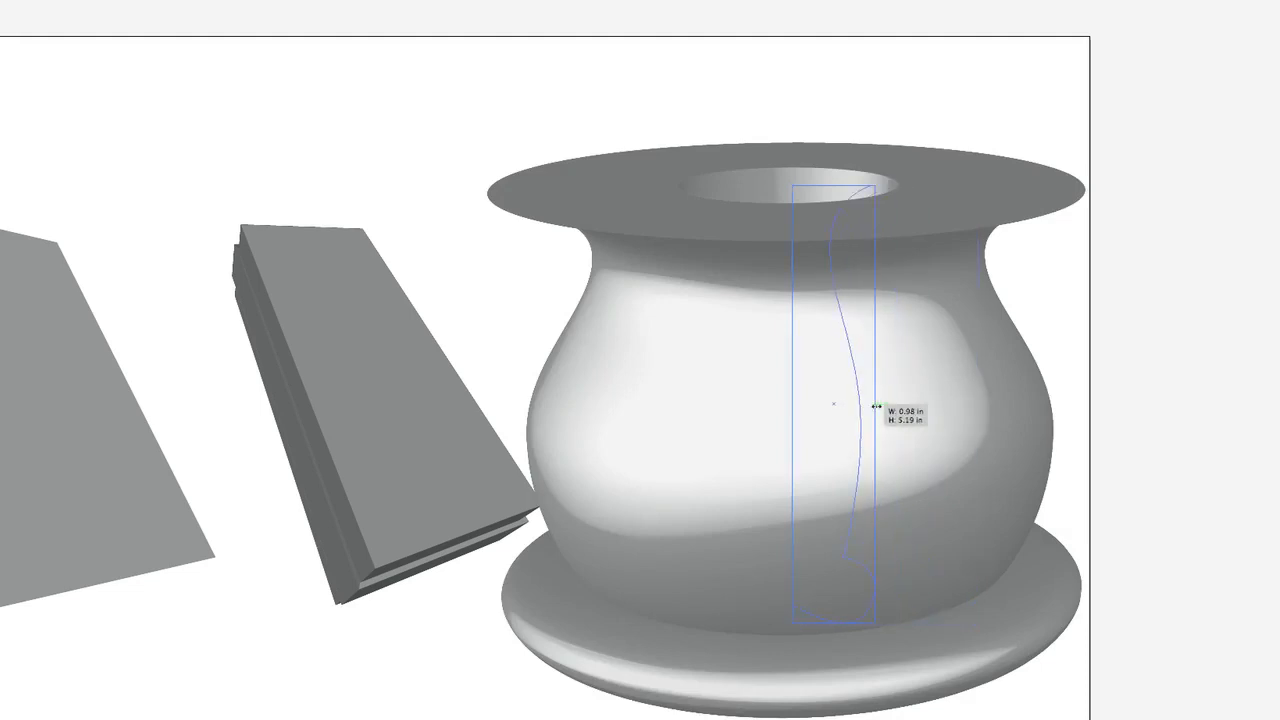
{"action": "left_click_drag", "start_coordinate": [876, 407], "coordinate": [876, 409]}
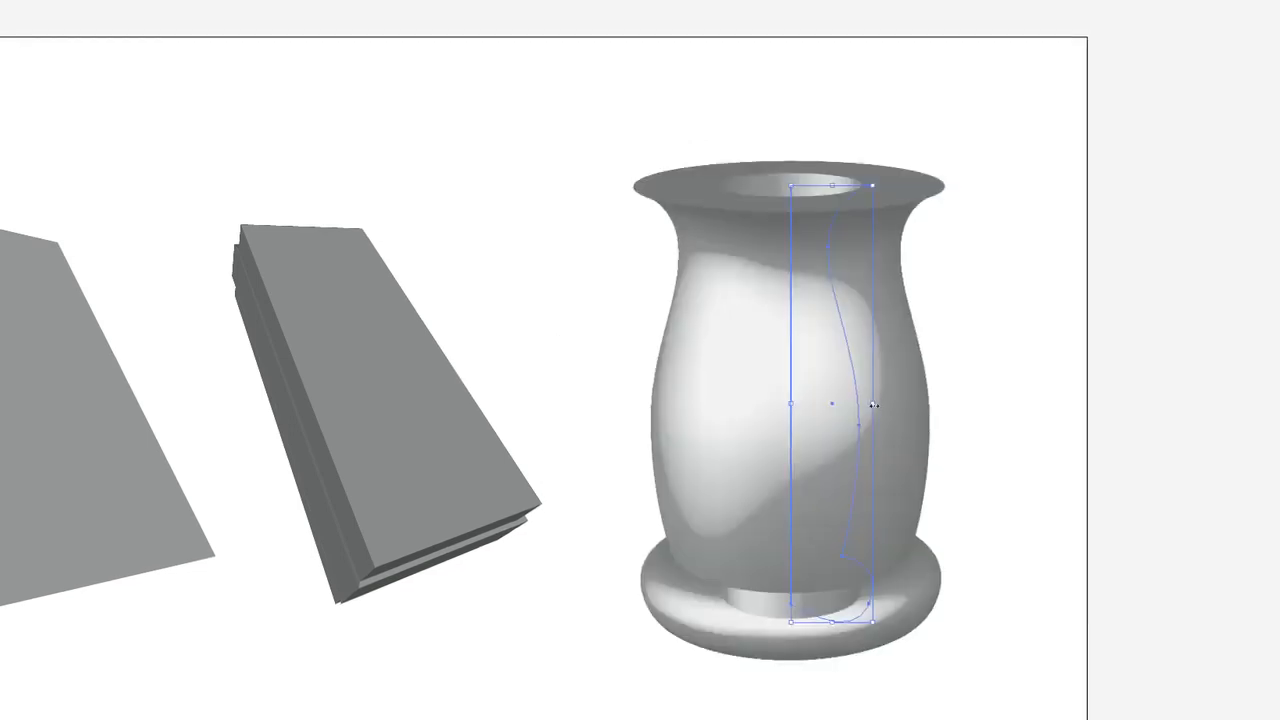
{"action": "left_click", "coordinate": [963, 412]}
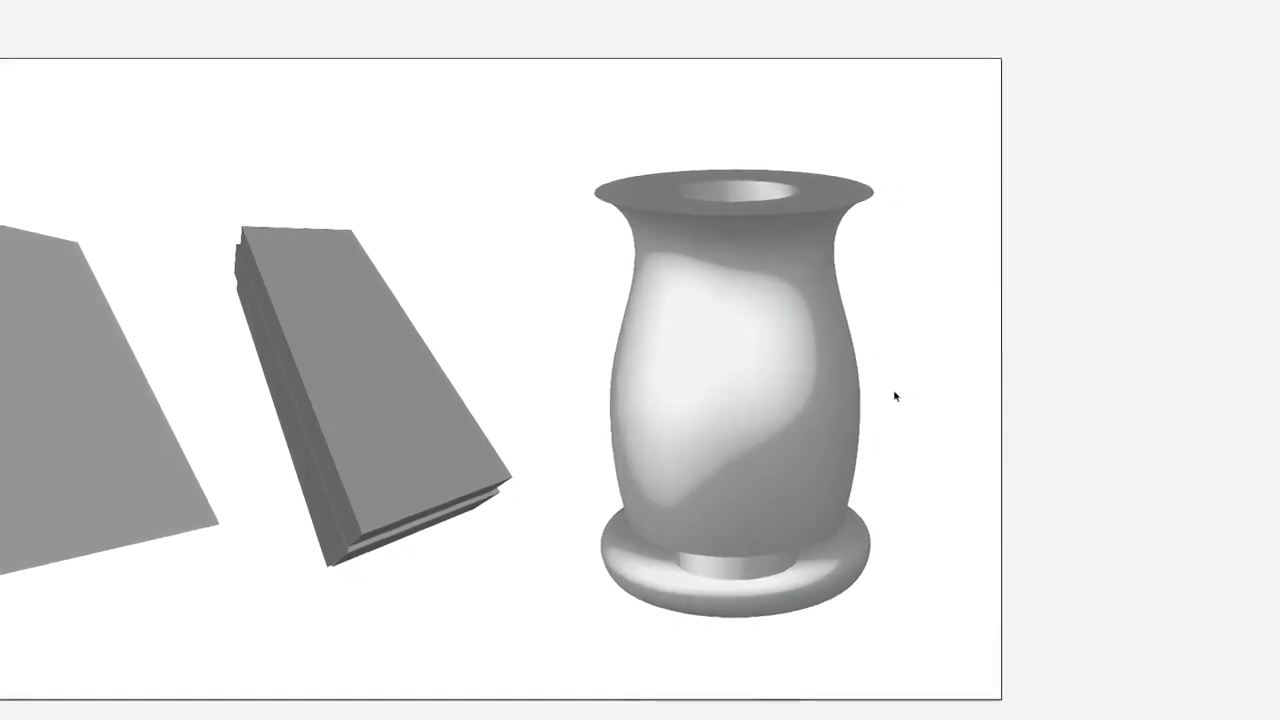
- Select the 3D-rotated flat rectangle and toggle the visibility of its 3D Rotate effect off and on
{"action": "key", "text": "space"}
{"action": "left_click_drag", "start_coordinate": [482, 371], "coordinate": [672, 368]}
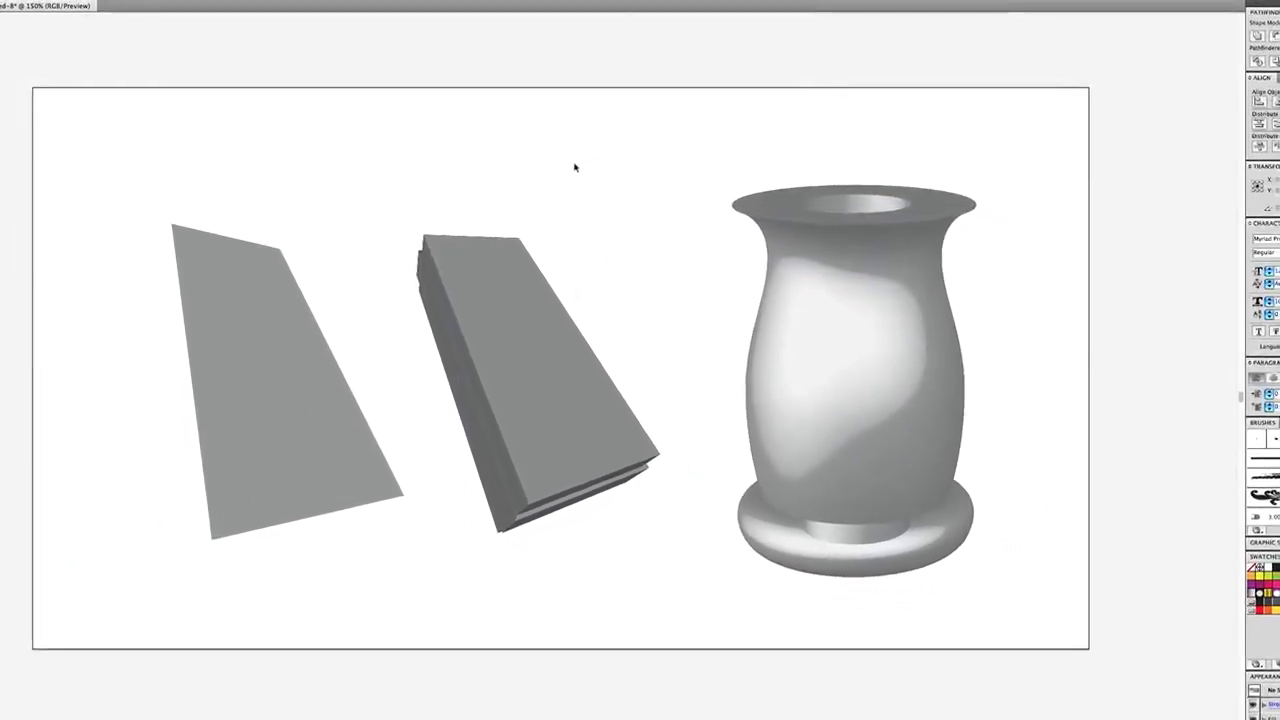
{"action": "left_click", "coordinate": [302, 276]}
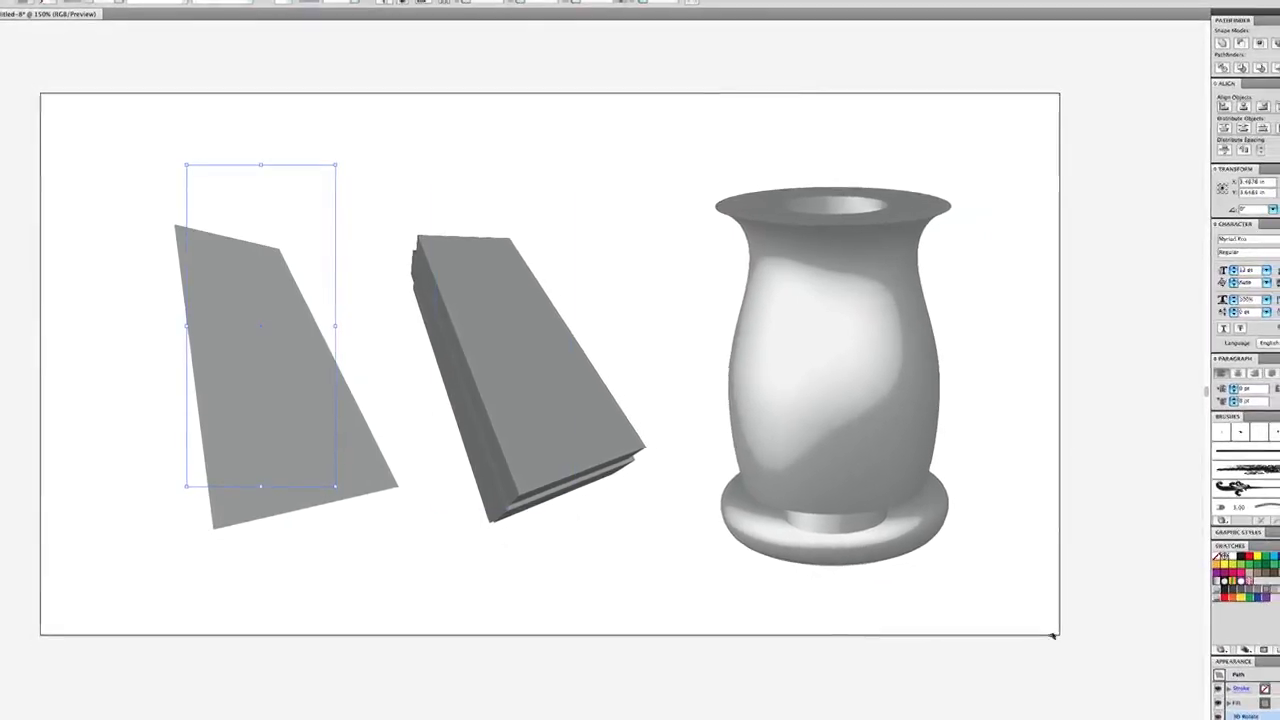
{"action": "left_click", "coordinate": [1201, 709]}
{"action": "left_click", "coordinate": [1201, 709]}
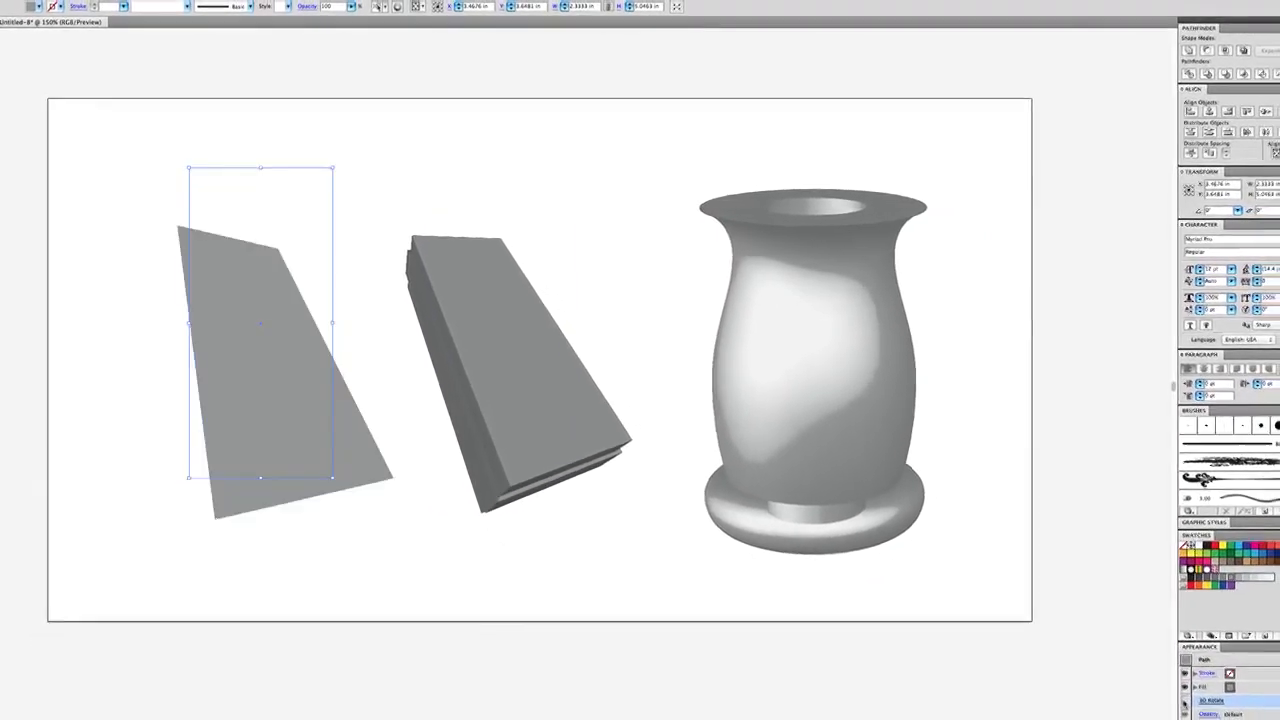
{"action": "left_click", "coordinate": [1201, 709]}
{"action": "left_click", "coordinate": [1201, 709]}
{"action": "left_click", "coordinate": [1169, 693]}
{"action": "left_click", "coordinate": [1169, 693]}
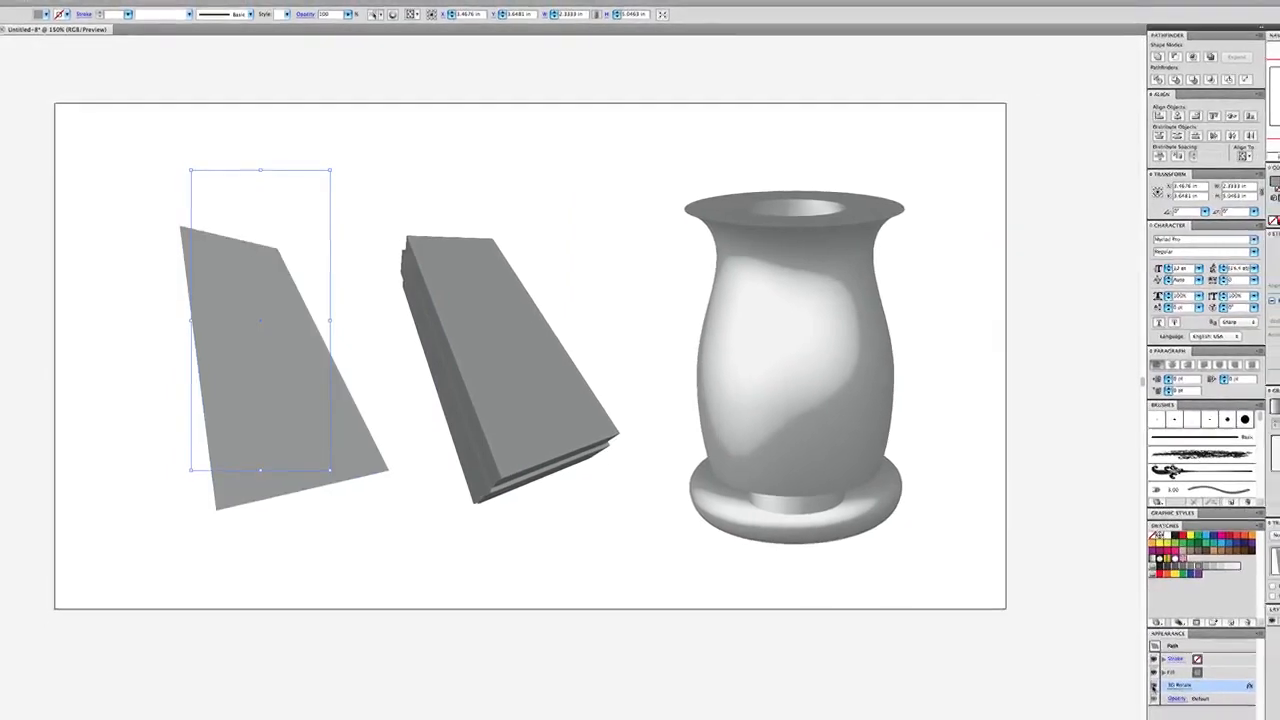